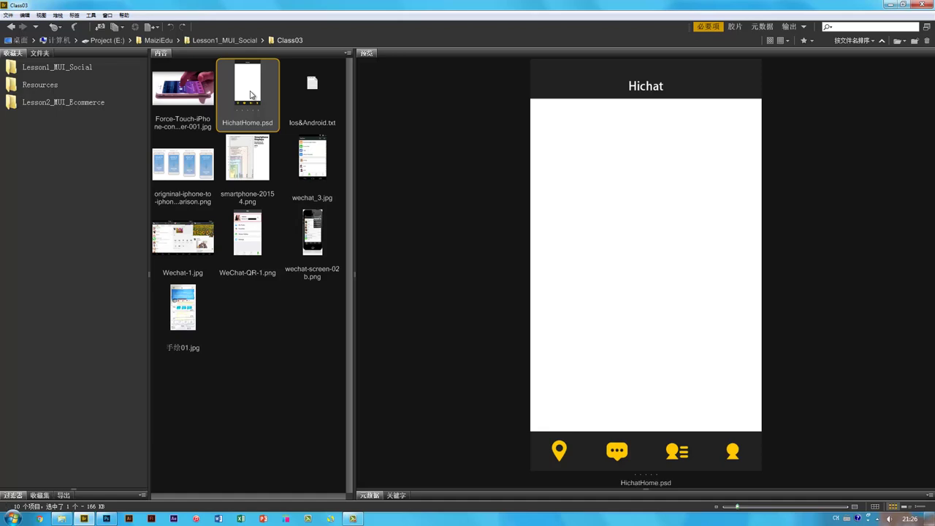
- Open HichatHome.psd and group all layers from Hichat to Bg in the Home artboard under the name Home
{"action": "double_click", "coordinate": [250, 94]}
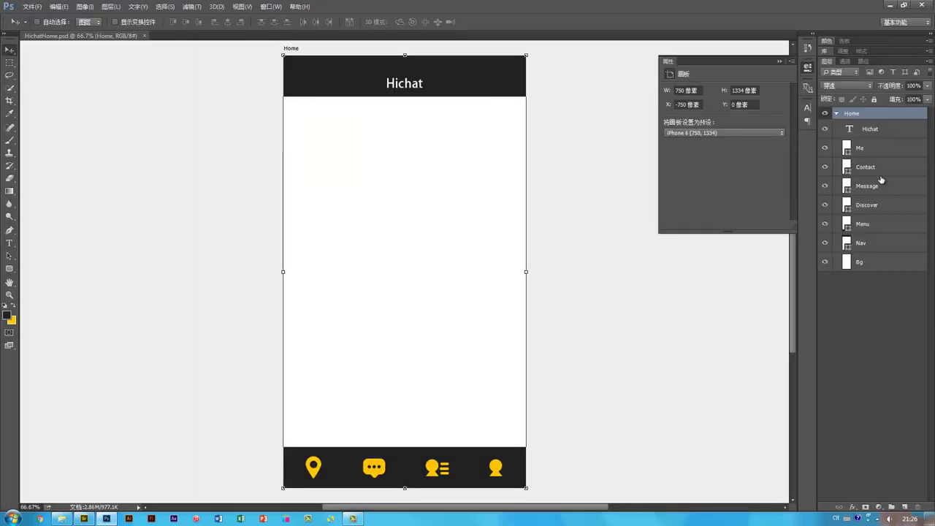
{"action": "left_click", "coordinate": [880, 130]}
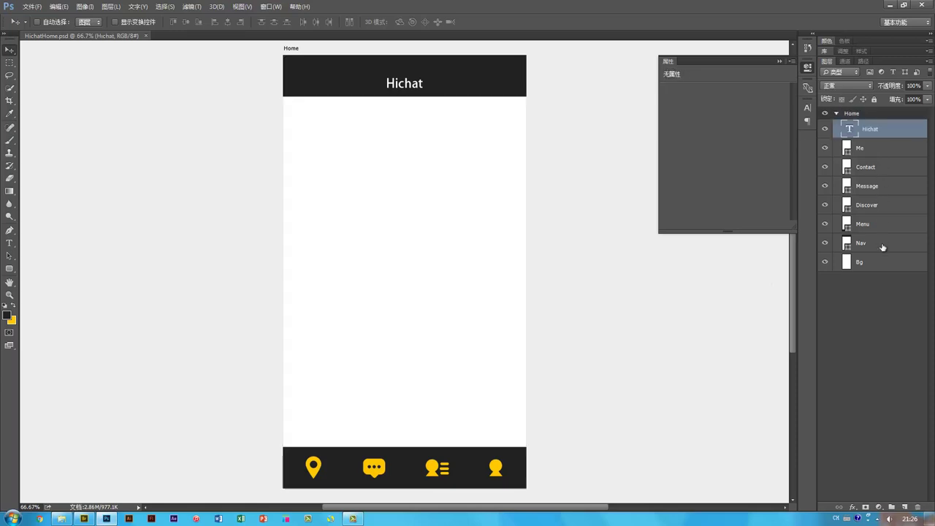
{"action": "left_click", "coordinate": [883, 263], "text": "shift"}
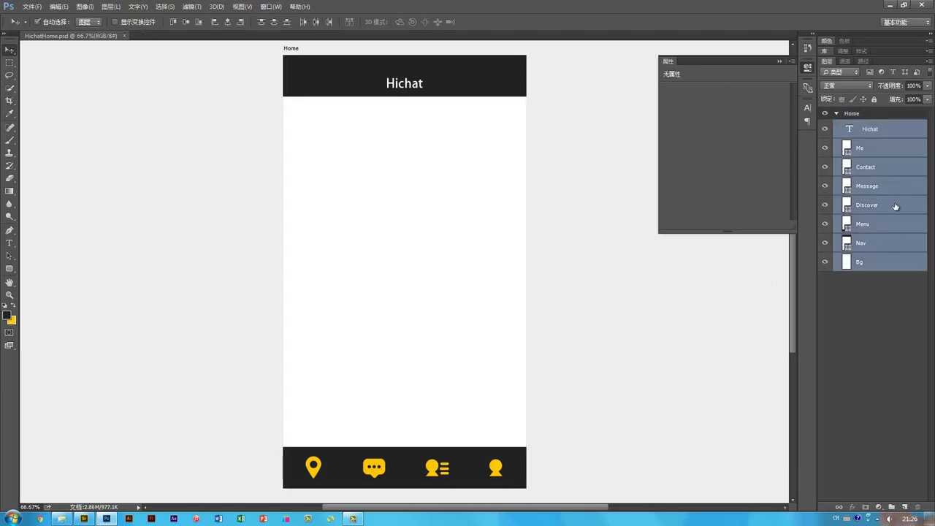
{"action": "key", "text": "ctrl+g"}
{"action": "double_click", "coordinate": [869, 125]}
{"action": "type", "text": "H"}
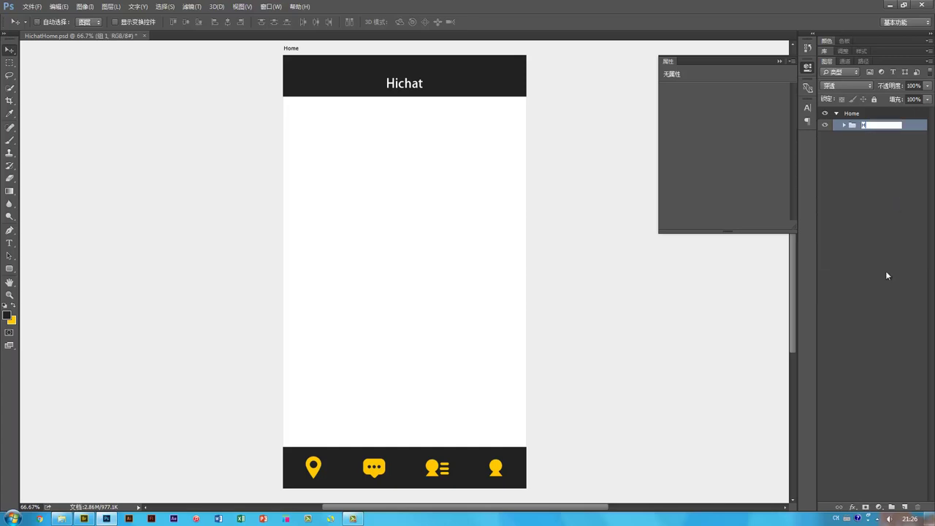
{"action": "type", "text": "ome"}
{"action": "key", "text": "Return"}
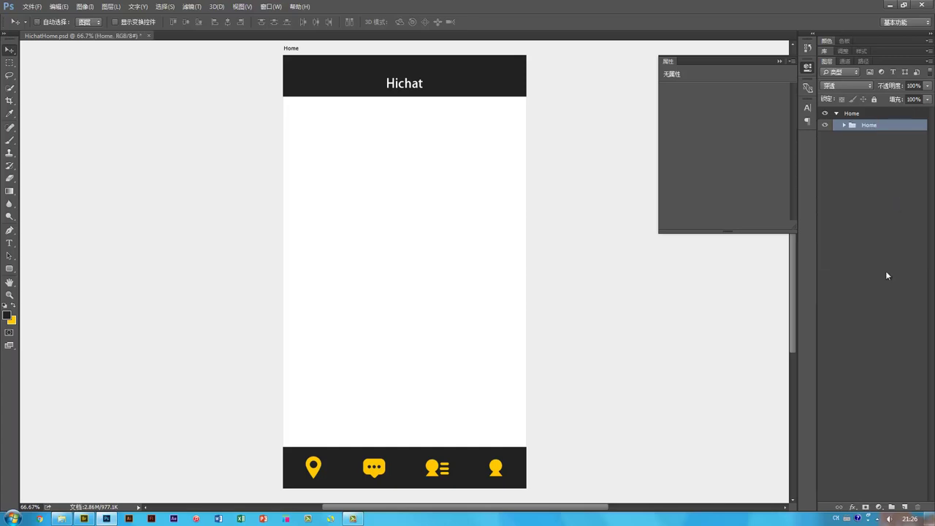
- Convert the Home layer group into a smart object
{"action": "right_click", "coordinate": [878, 121]}
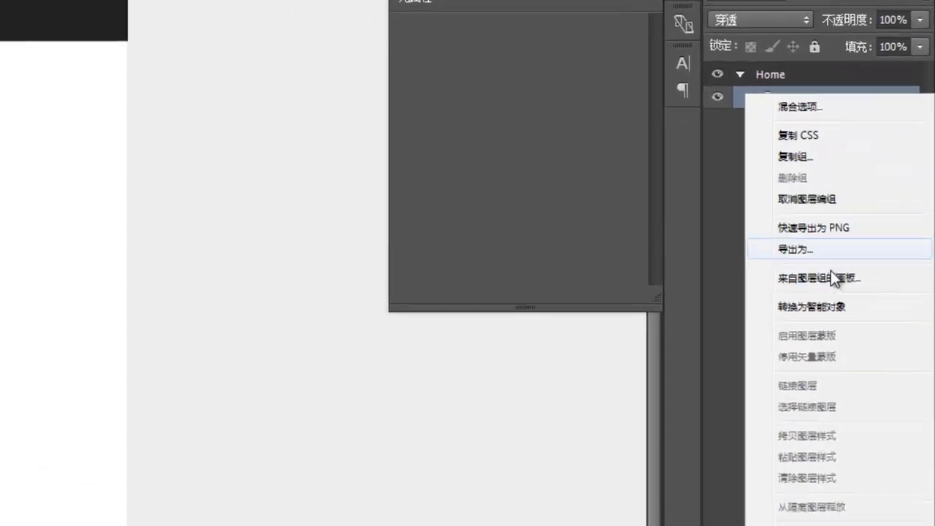
{"action": "left_click", "coordinate": [819, 319]}
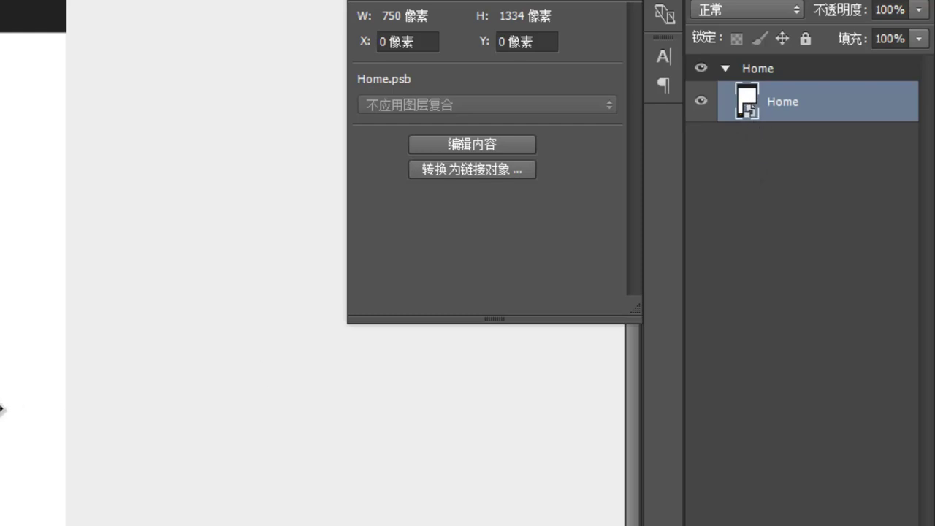
{"action": "key", "text": "ctrl+t"}
{"action": "key", "text": "Escape"}
{"action": "left_click_drag", "start_coordinate": [334, 217], "coordinate": [476, 294]}
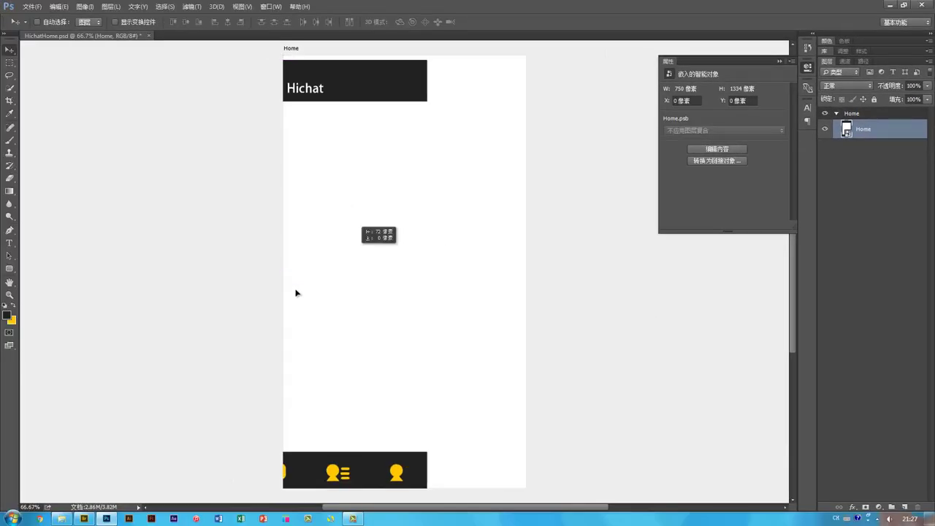
{"action": "key", "text": "ctrl+z"}
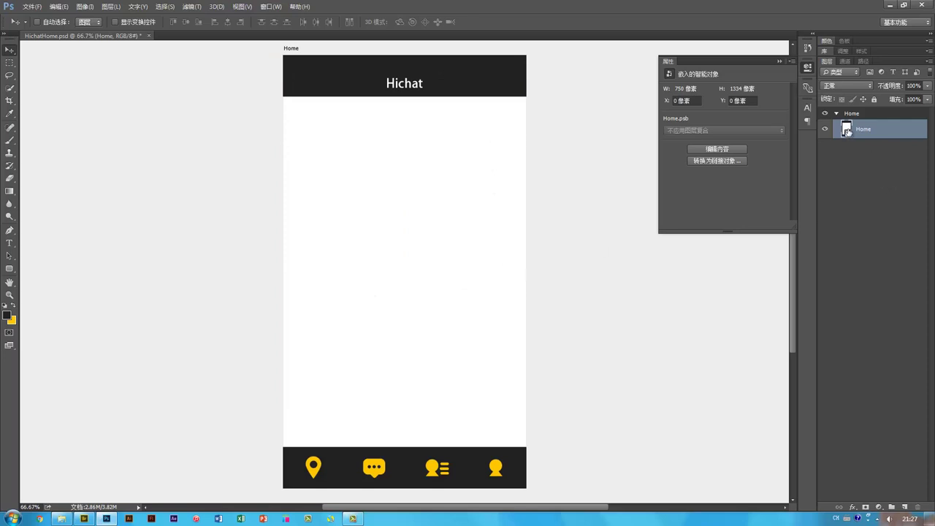
- Open the Home smart object's contents and try to free-transform the Bg layer inside its group
{"action": "double_click", "coordinate": [847, 130]}
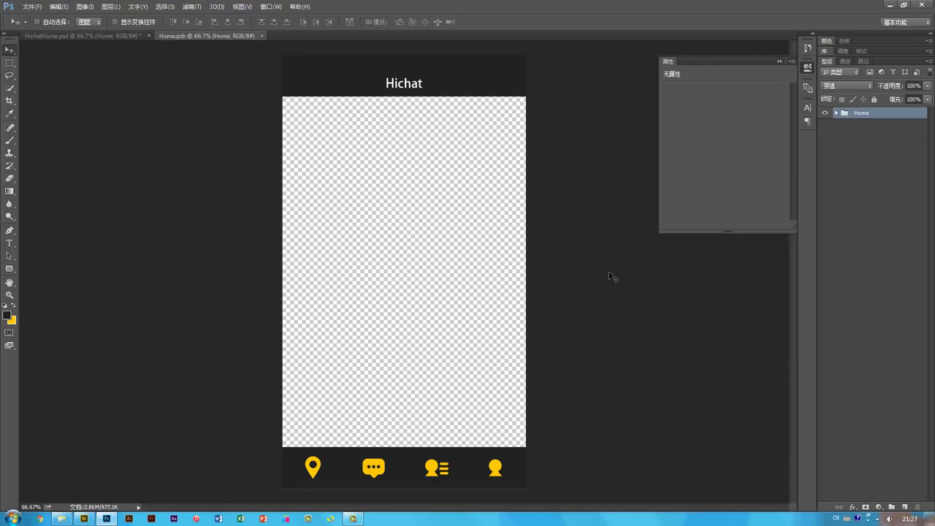
{"action": "left_click", "coordinate": [836, 113]}
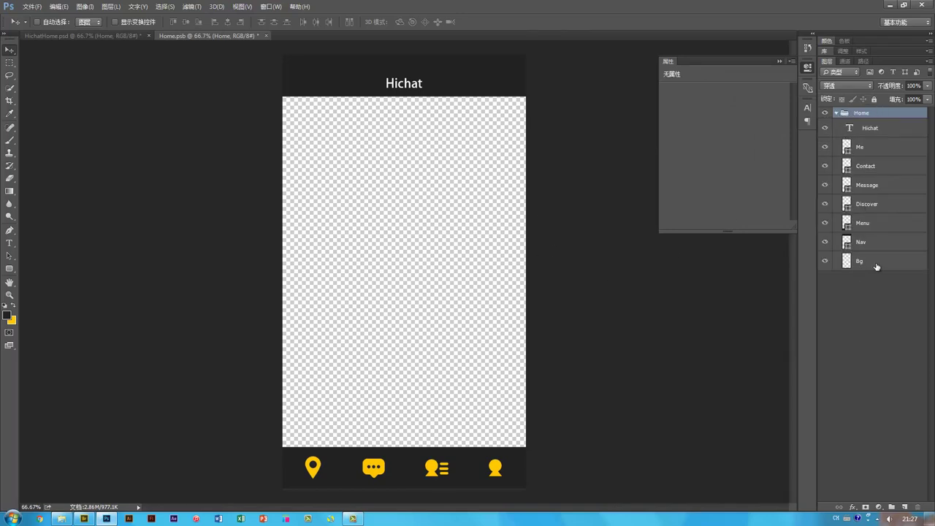
{"action": "left_click", "coordinate": [876, 267]}
{"action": "key", "text": "ctrl+t"}
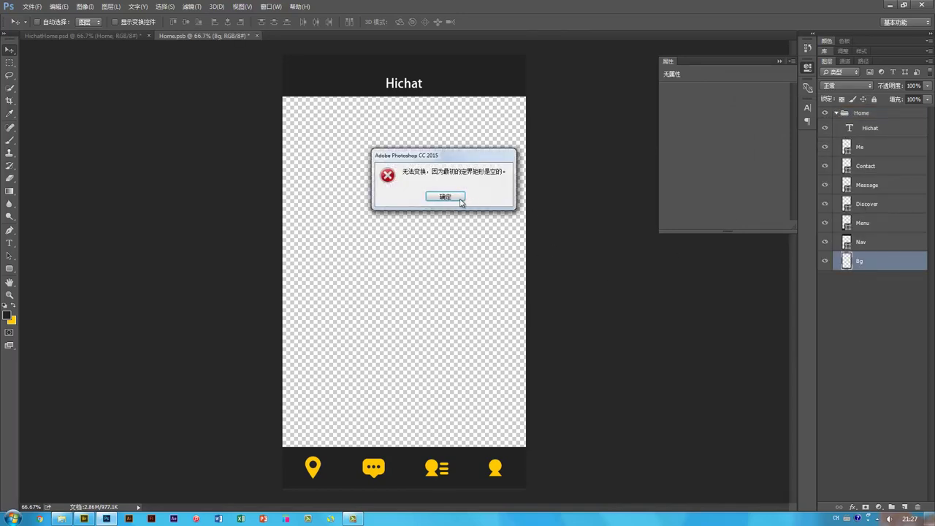
{"action": "left_click", "coordinate": [446, 197]}
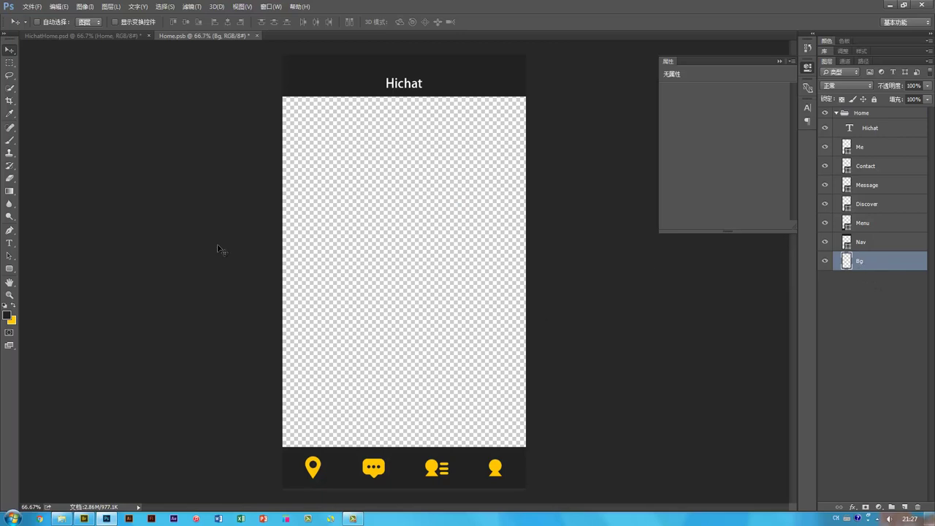
- Create a 750 × 1334 pixel rectangle shape on the Bg layer
{"action": "left_click_drag", "start_coordinate": [10, 269], "coordinate": [63, 268]}
{"action": "left_click", "coordinate": [386, 107]}
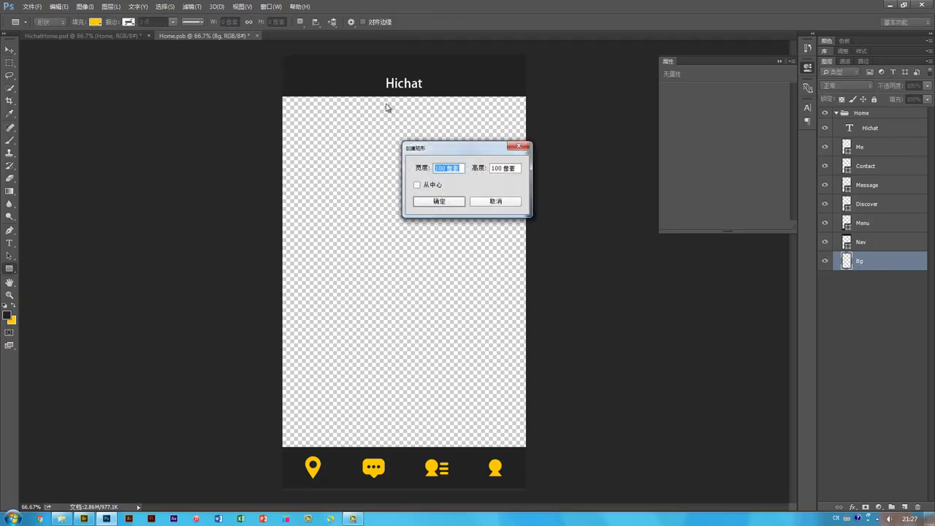
{"action": "type", "text": "750"}
{"action": "key", "text": "Tab"}
{"action": "type", "text": "1334"}
{"action": "key", "text": "Return"}
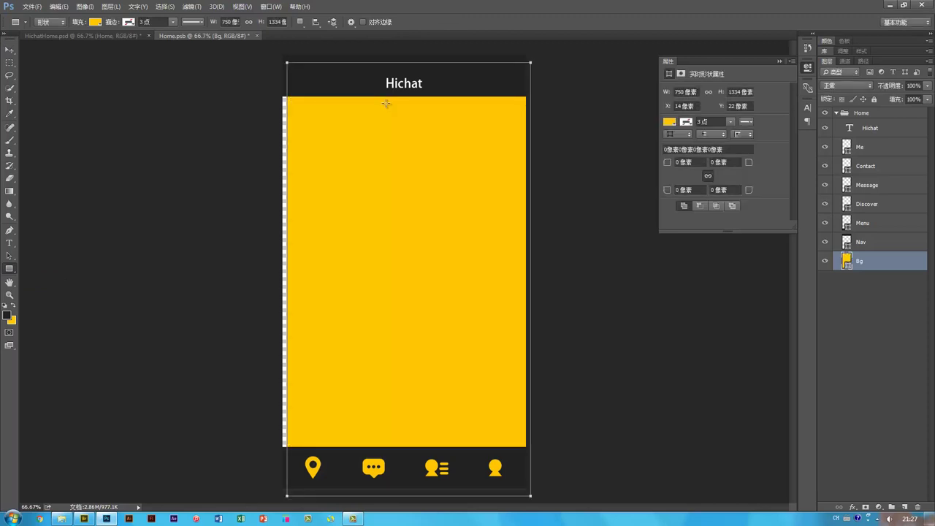
- Change the Bg rectangle's fill colour to white
{"action": "double_click", "coordinate": [847, 263]}
{"action": "left_click_drag", "start_coordinate": [657, 226], "coordinate": [428, 23]}
{"action": "key", "text": "Return"}
- Align the Bg rectangle with the canvas at X 0, Y 0, then save and close the smart object's contents
{"action": "key", "text": "v"}
{"action": "left_click_drag", "start_coordinate": [530, 213], "coordinate": [526, 205]}
{"action": "key", "text": "ctrl+s"}
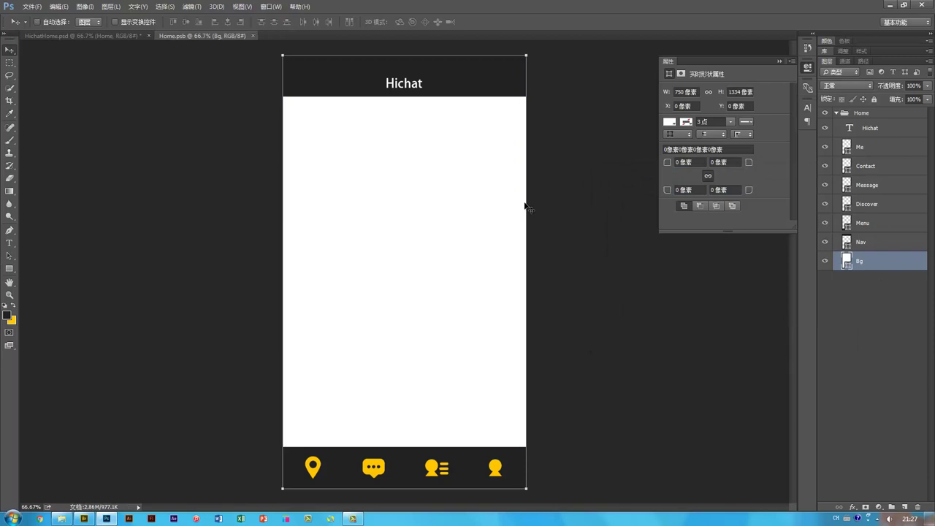
{"action": "key", "text": "ctrl+w"}
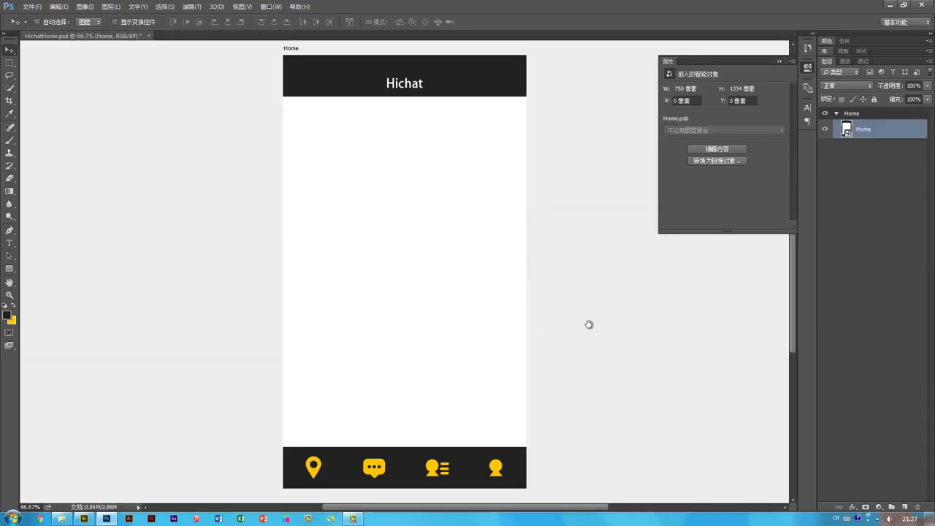
- Make an independent copy of the Home smart object with New Smart Object via Copy and place it beside the artboard at about X 861 pixels
{"action": "left_click_drag", "start_coordinate": [589, 324], "coordinate": [507, 328]}
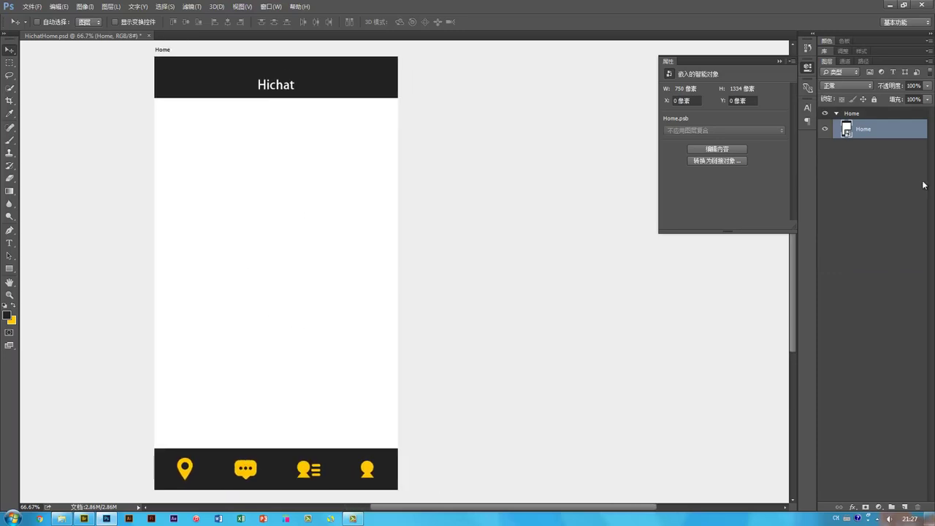
{"action": "right_click", "coordinate": [896, 136]}
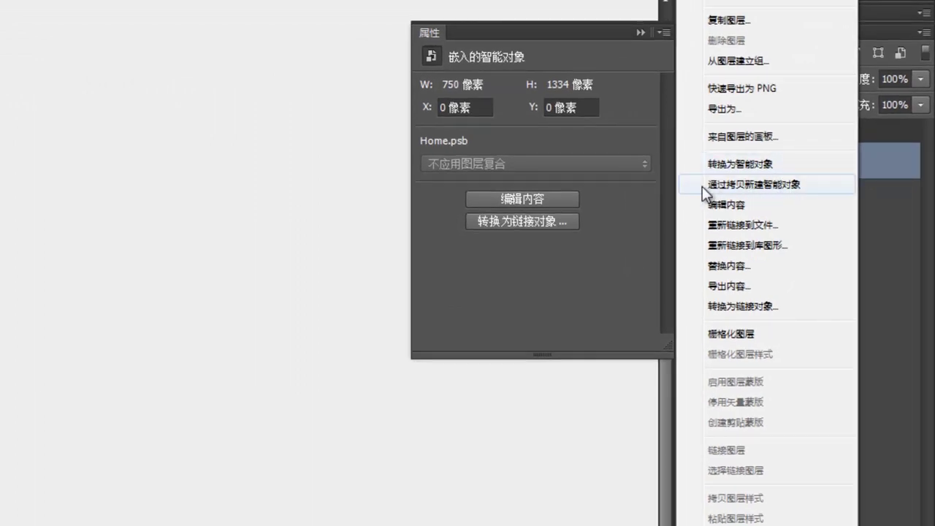
{"action": "left_click", "coordinate": [800, 186]}
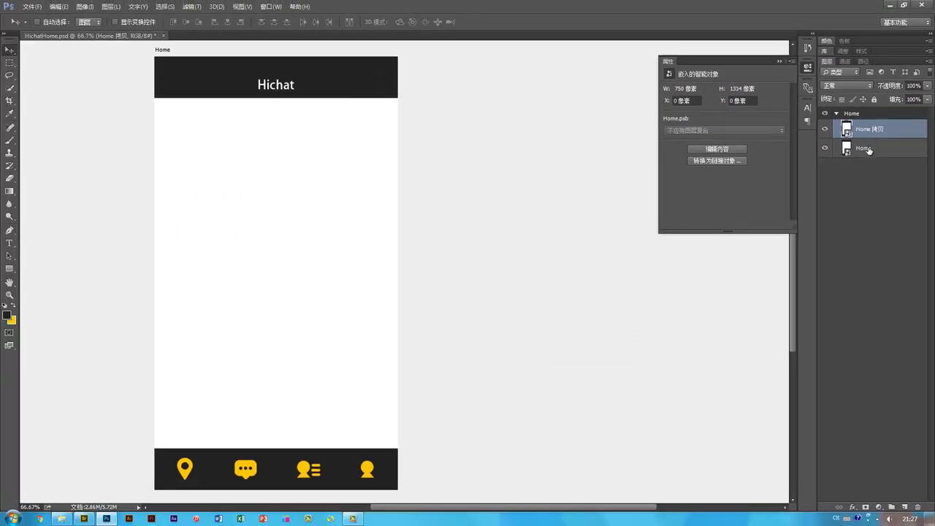
{"action": "left_click_drag", "start_coordinate": [242, 305], "coordinate": [486, 321]}
- Rename the copied smart object layer as Dicover
{"action": "double_click", "coordinate": [869, 116]}
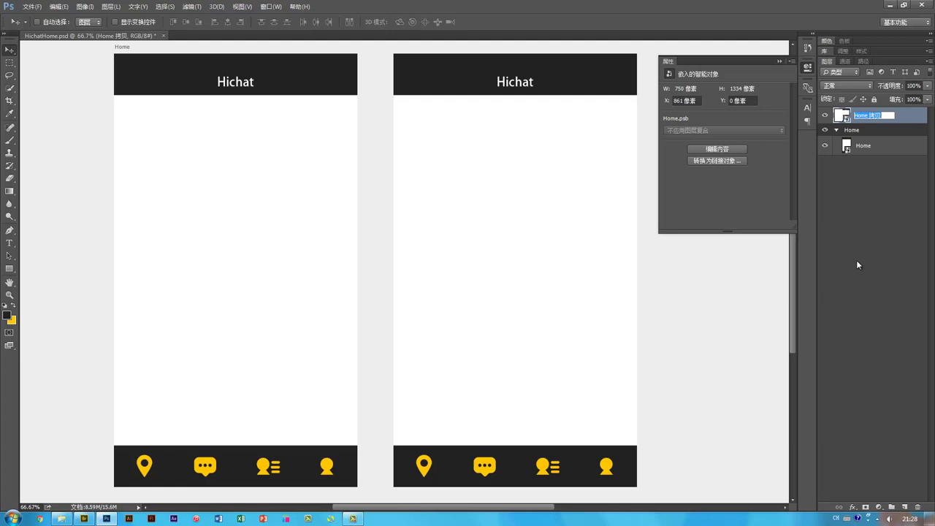
{"action": "type", "text": "0icover"}
{"action": "key", "text": "Return"}
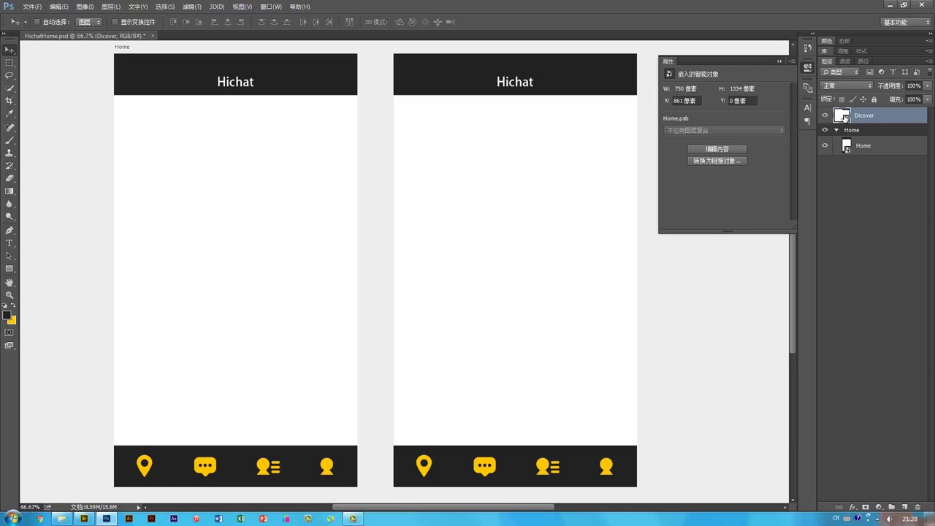
- Hide the Me, Contact, Message and Discover layers inside the Dicover smart object and close its contents with the change saved
{"action": "double_click", "coordinate": [844, 115]}
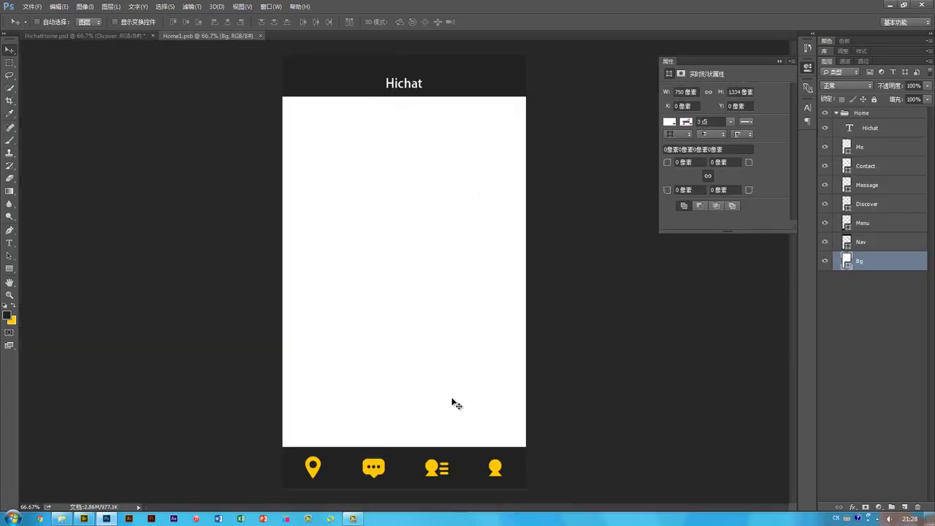
{"action": "left_click_drag", "start_coordinate": [826, 147], "coordinate": [826, 181]}
{"action": "left_click", "coordinate": [825, 207]}
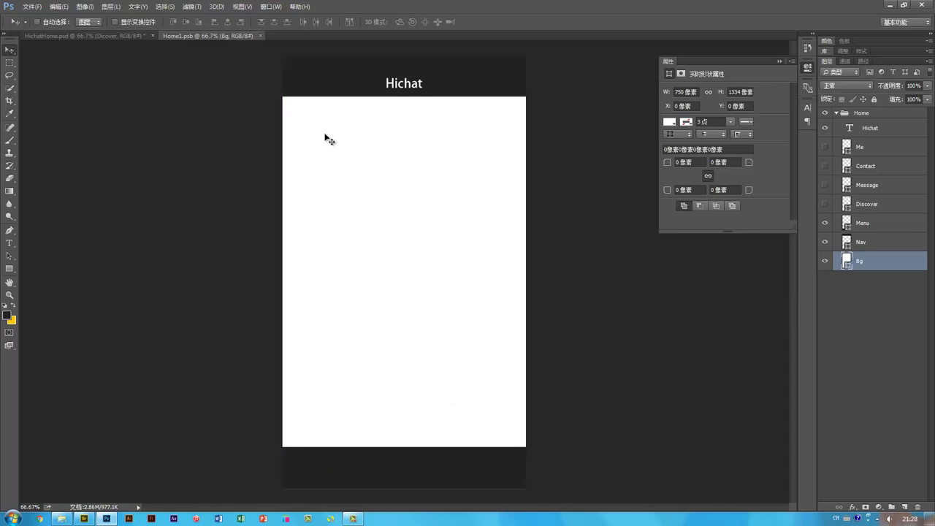
{"action": "left_click", "coordinate": [260, 36]}
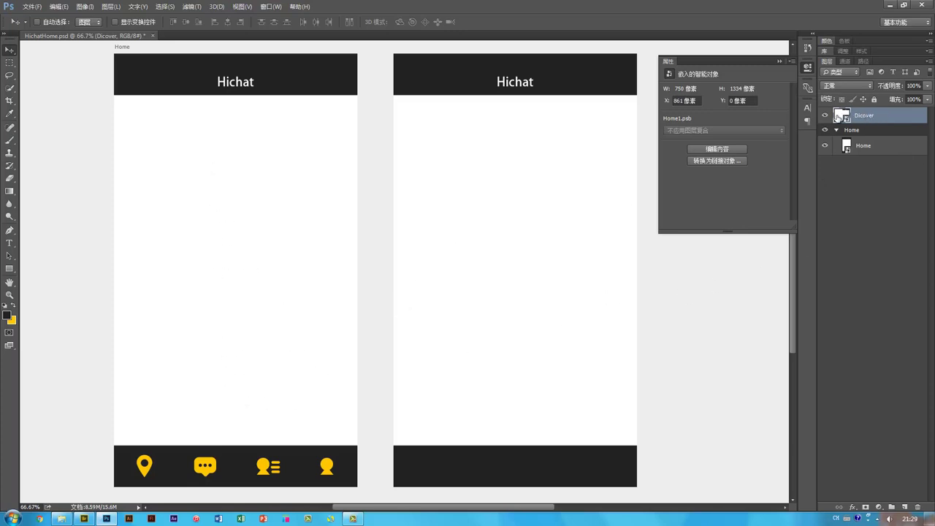
- Open the Dicover smart object's contents and set the Me icon's fill colour to #666
{"action": "double_click", "coordinate": [841, 116]}
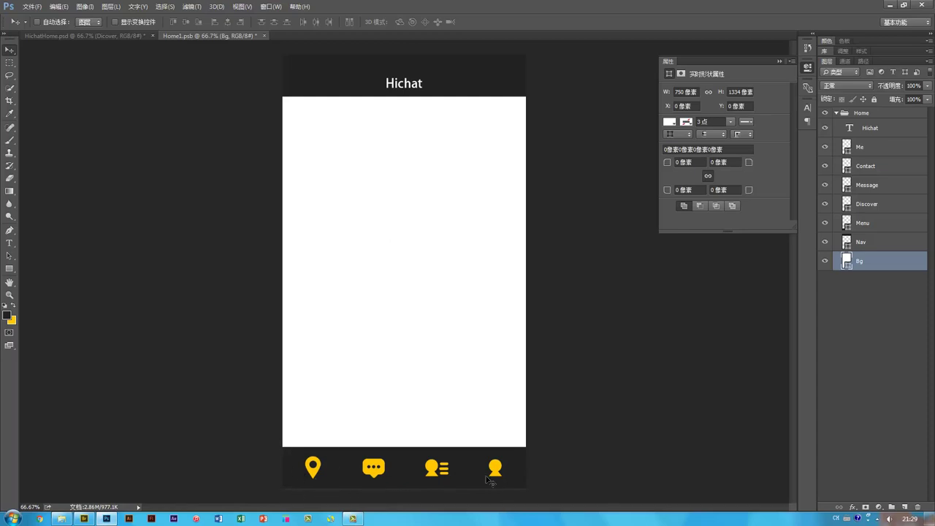
{"action": "left_click", "coordinate": [567, 464], "text": "ctrl"}
{"action": "left_click", "coordinate": [496, 468]}
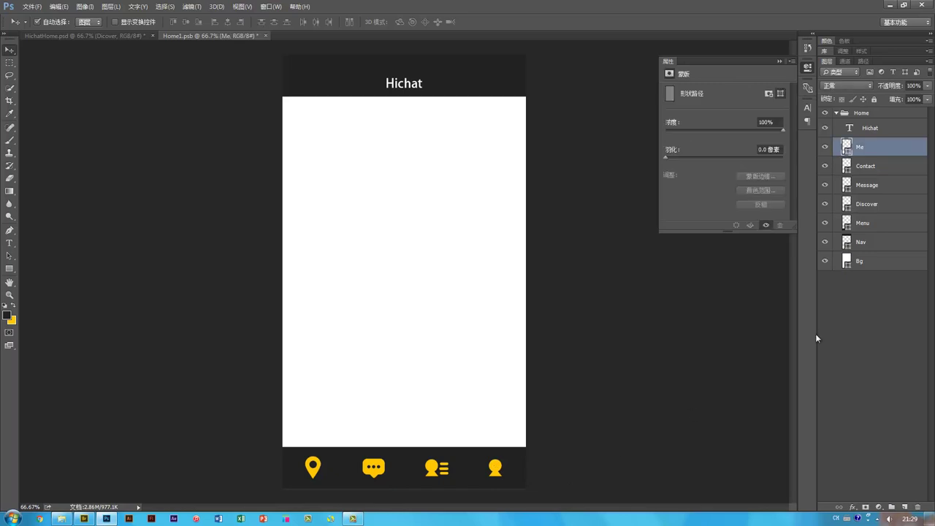
{"action": "double_click", "coordinate": [845, 146]}
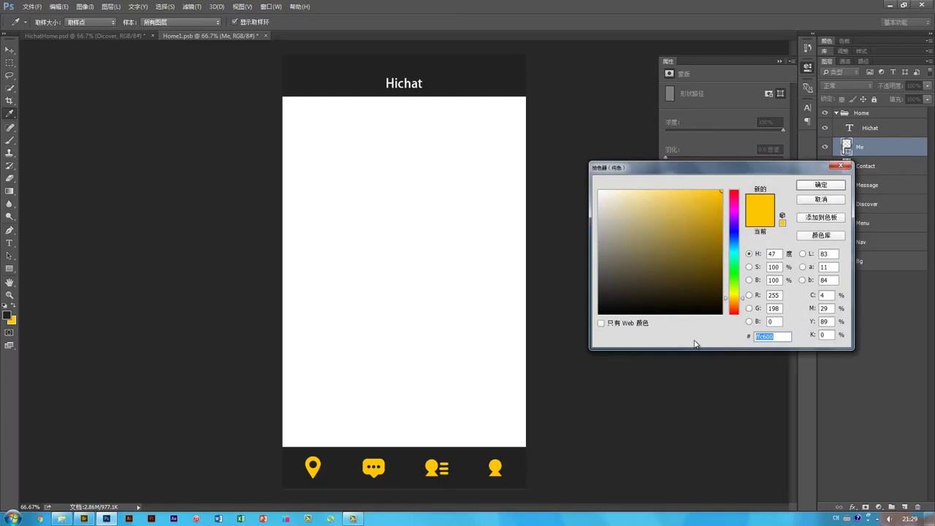
{"action": "type", "text": "aaa"}
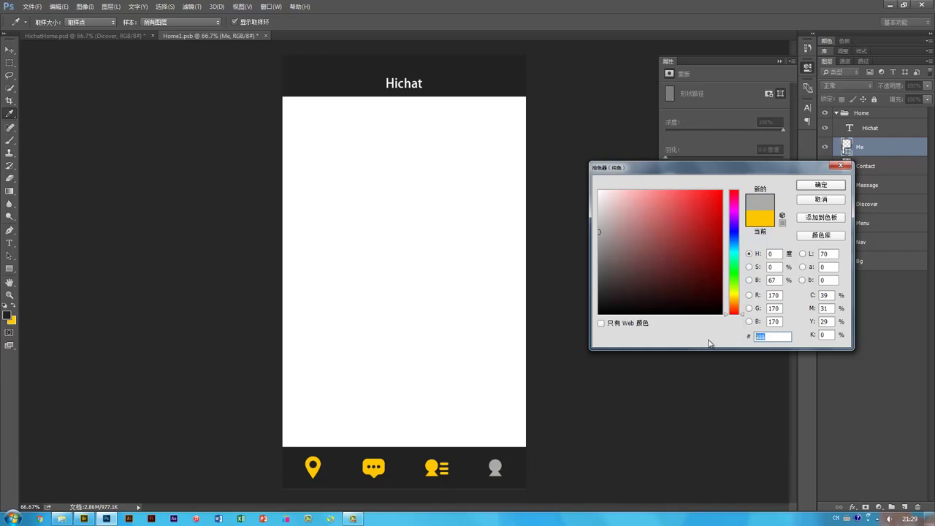
{"action": "type", "text": "666"}
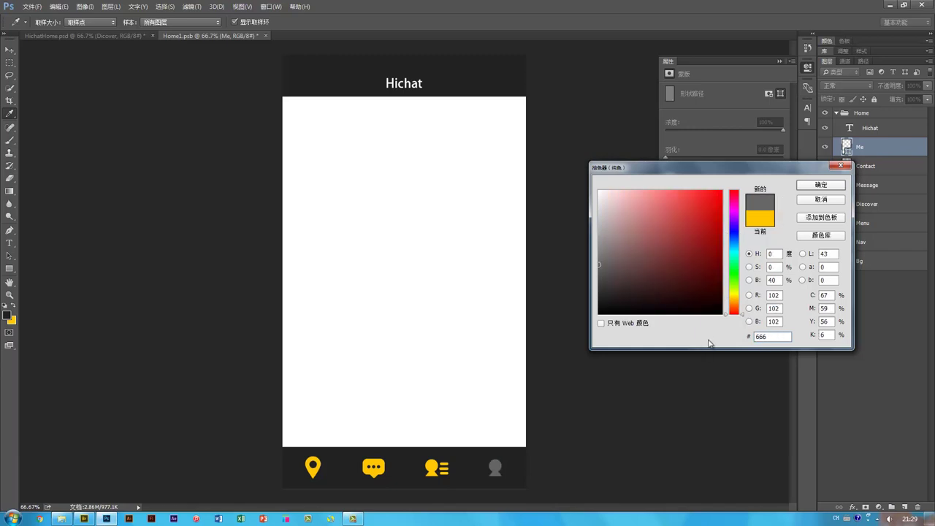
{"action": "key", "text": "Return"}
- Set the fill colour of the Contact and Message icons to #666
{"action": "left_click", "coordinate": [860, 166]}
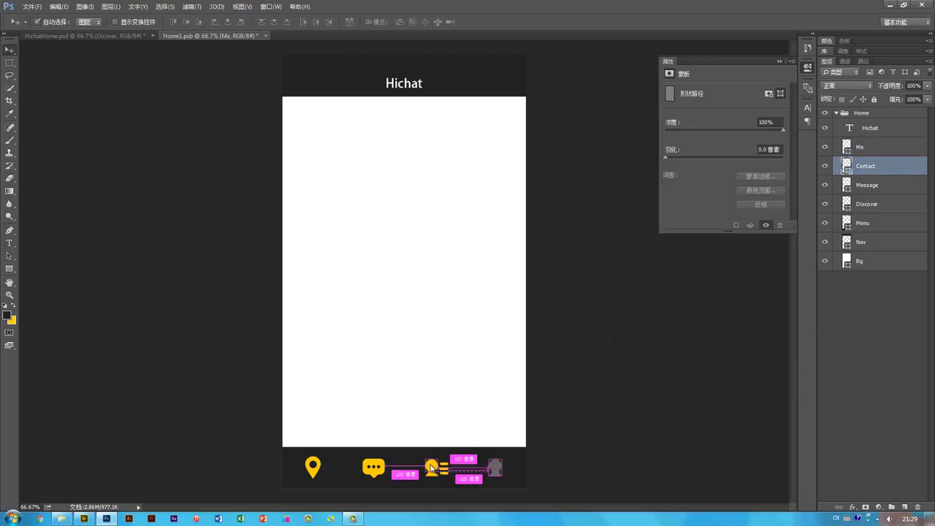
{"action": "double_click", "coordinate": [845, 167]}
{"action": "type", "text": "666"}
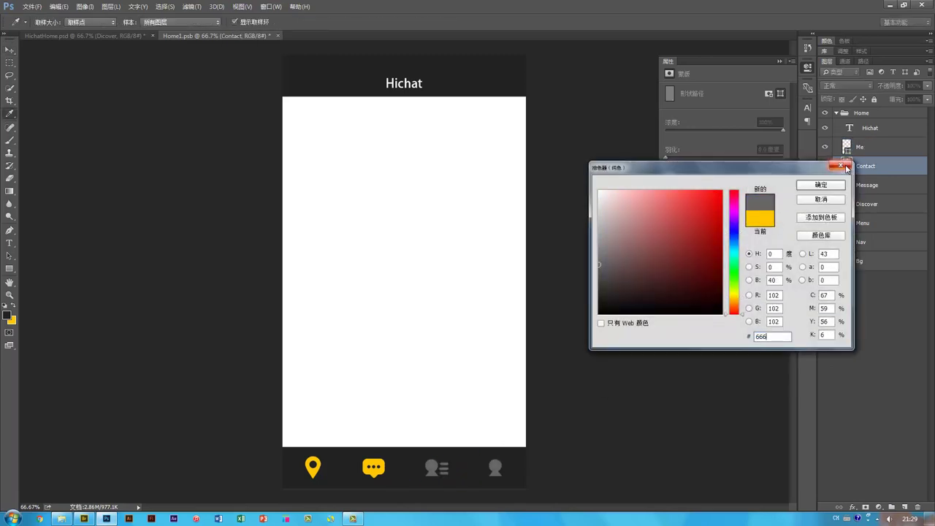
{"action": "key", "text": "Return"}
{"action": "left_click", "coordinate": [373, 468], "text": "ctrl"}
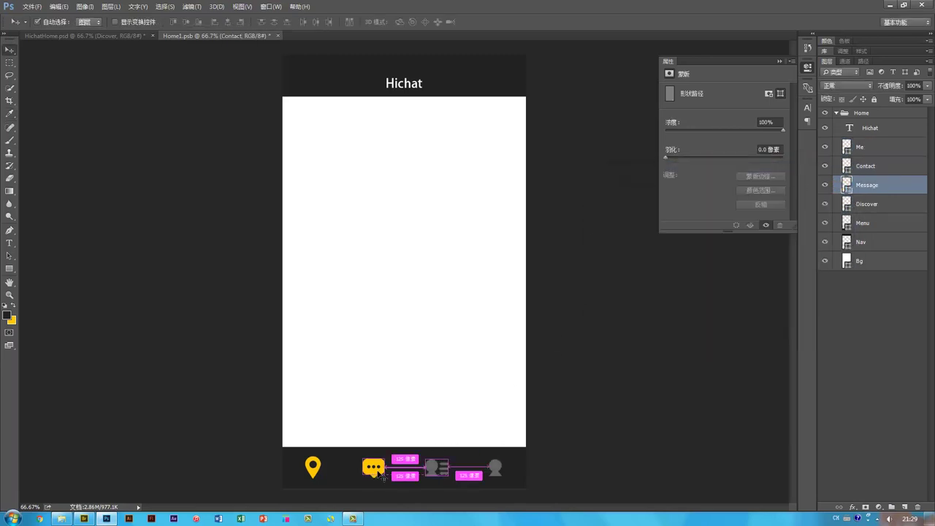
{"action": "double_click", "coordinate": [847, 185]}
{"action": "type", "text": "666"}
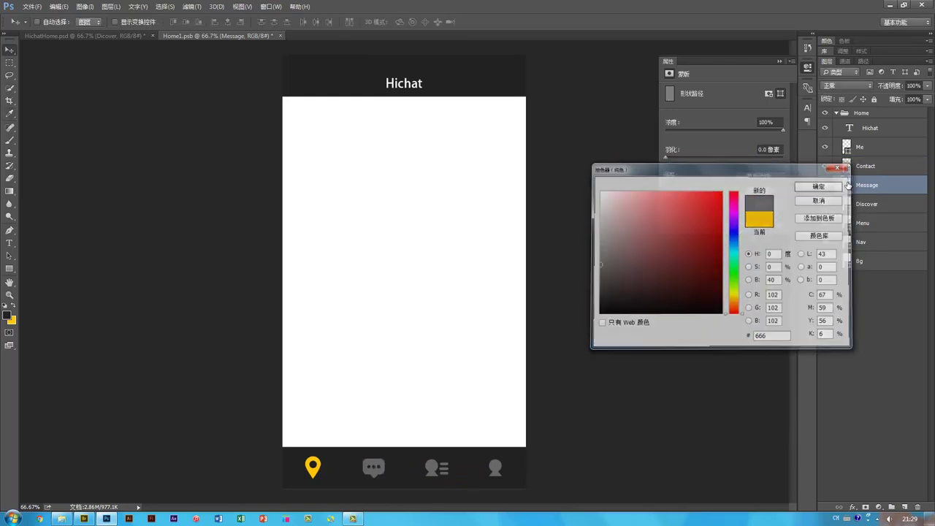
{"action": "key", "text": "Return"}
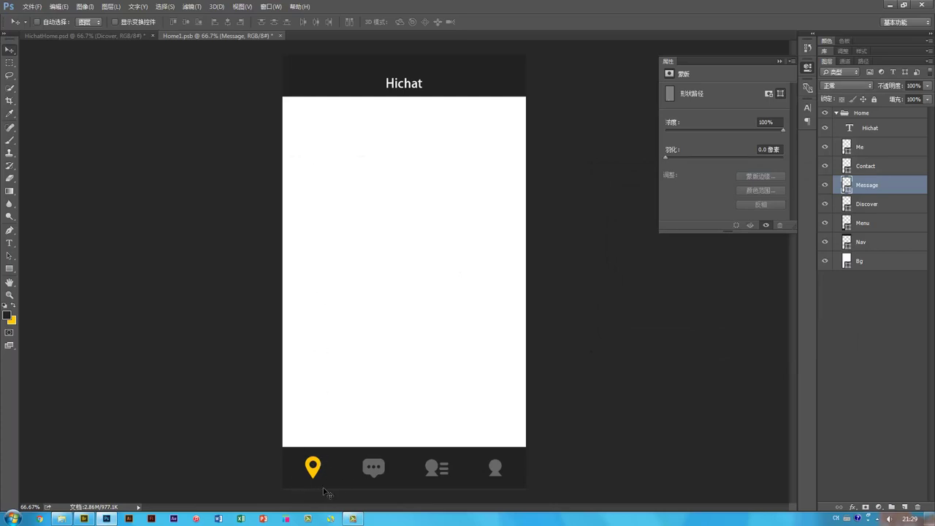
- Replace the Hichat title text in the navigation bar with 发现
{"action": "key", "text": "t"}
{"action": "double_click", "coordinate": [402, 83]}
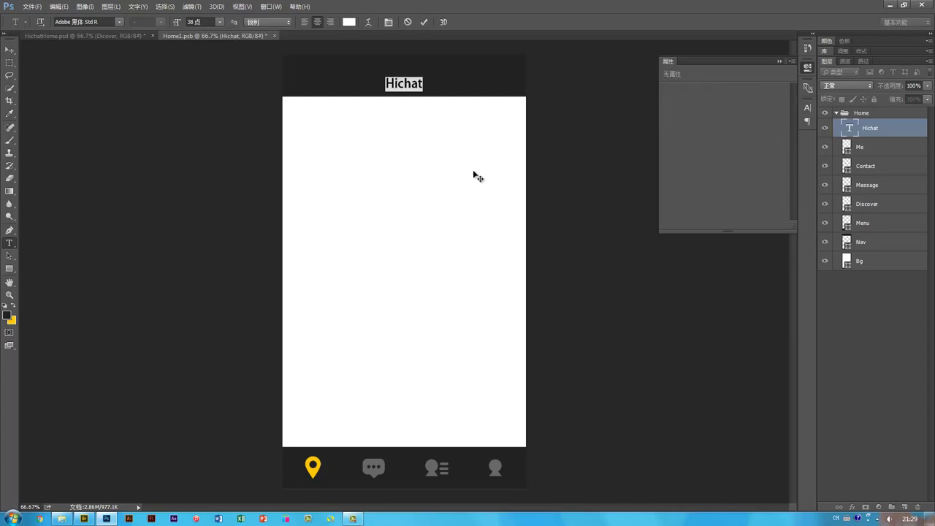
{"action": "type", "text": "faxian"}
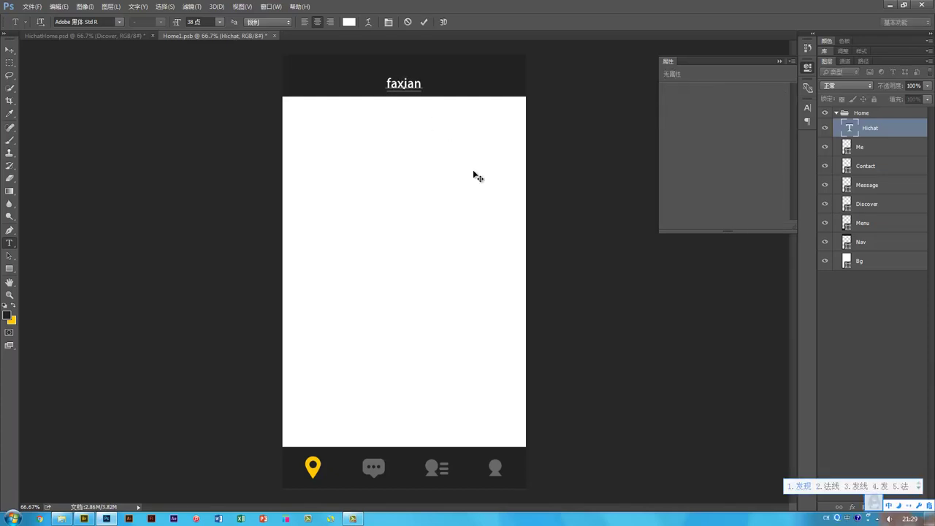
{"action": "key", "text": "space"}
{"action": "key", "text": "ctrl+Return"}
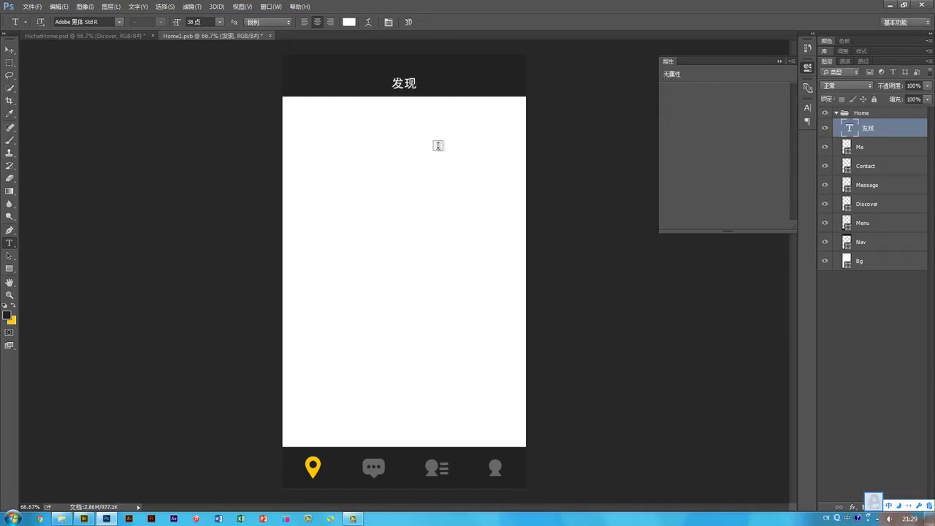
- Set the 发现 title's font to 思源黑体 CN Medium at 48 pt
{"action": "left_click", "coordinate": [120, 25]}
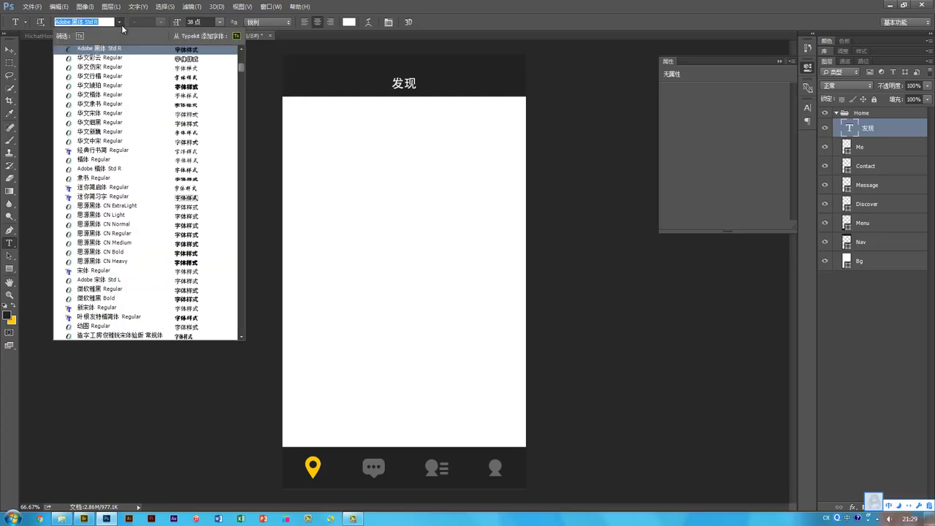
{"action": "scroll", "coordinate": [167, 146], "scroll_direction": "down", "scroll_amount": 3}
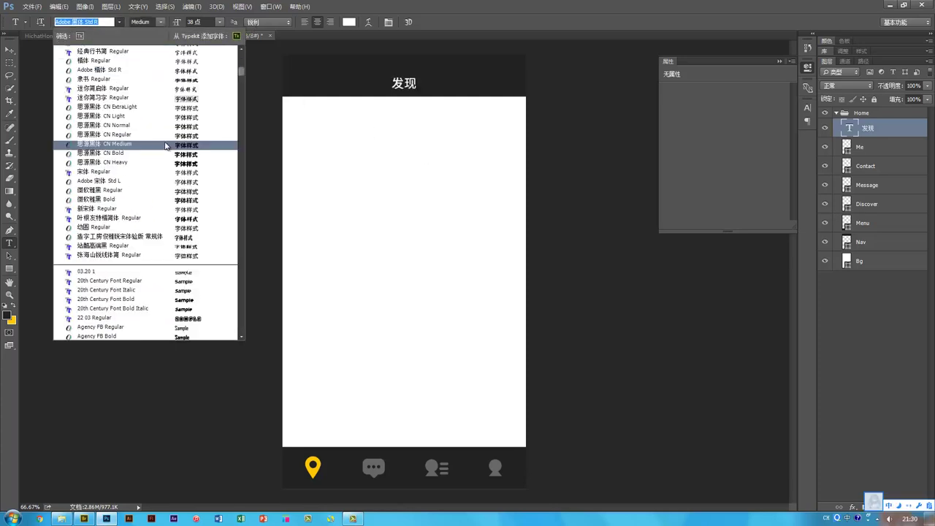
{"action": "left_click", "coordinate": [166, 145]}
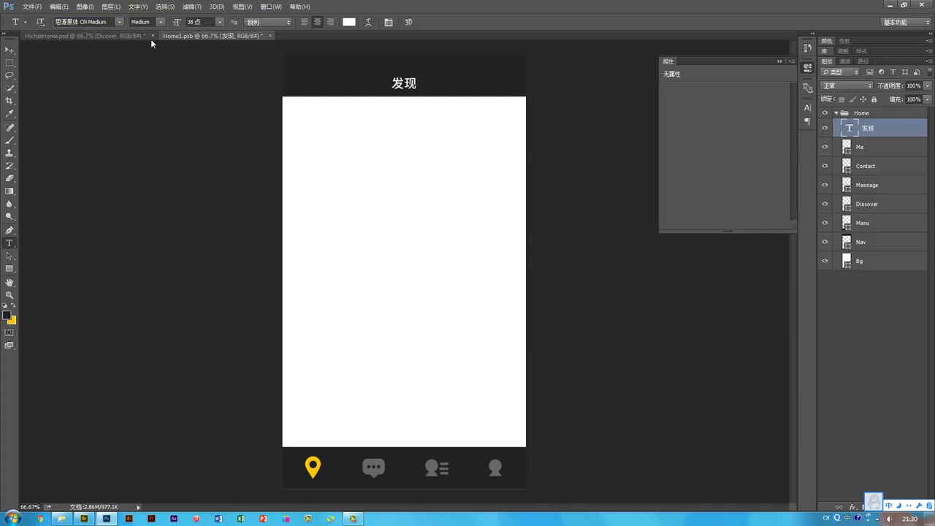
{"action": "left_click", "coordinate": [220, 23]}
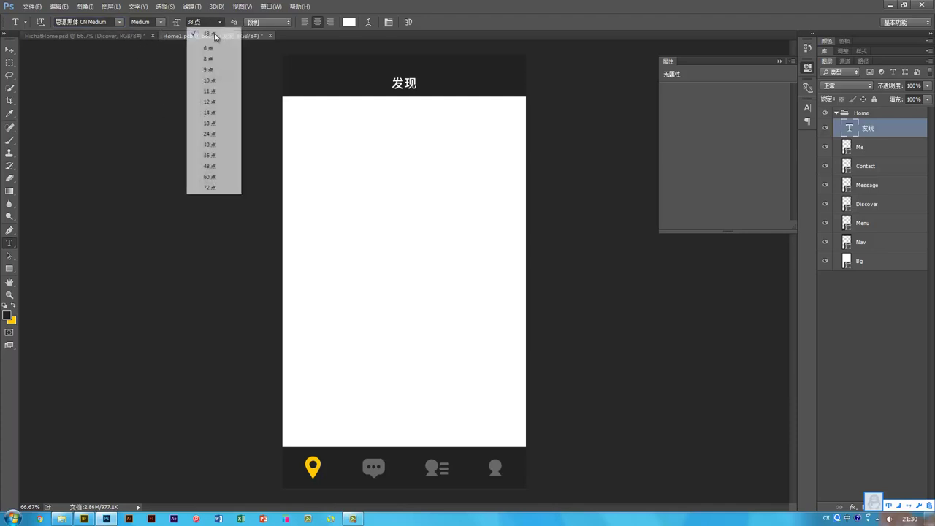
{"action": "left_click", "coordinate": [206, 164]}
{"action": "key", "text": "v"}
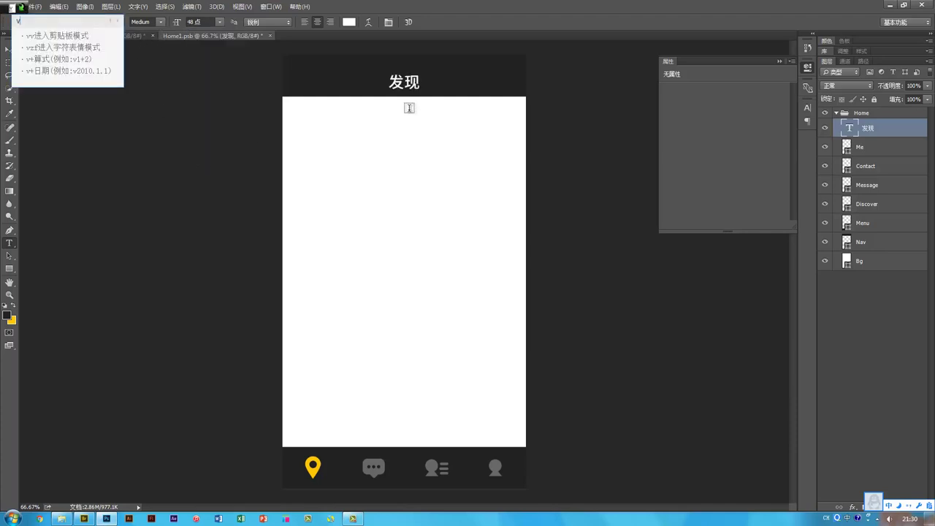
{"action": "key", "text": "Escape"}
{"action": "key", "text": "ctrl+space"}
{"action": "key", "text": "v"}
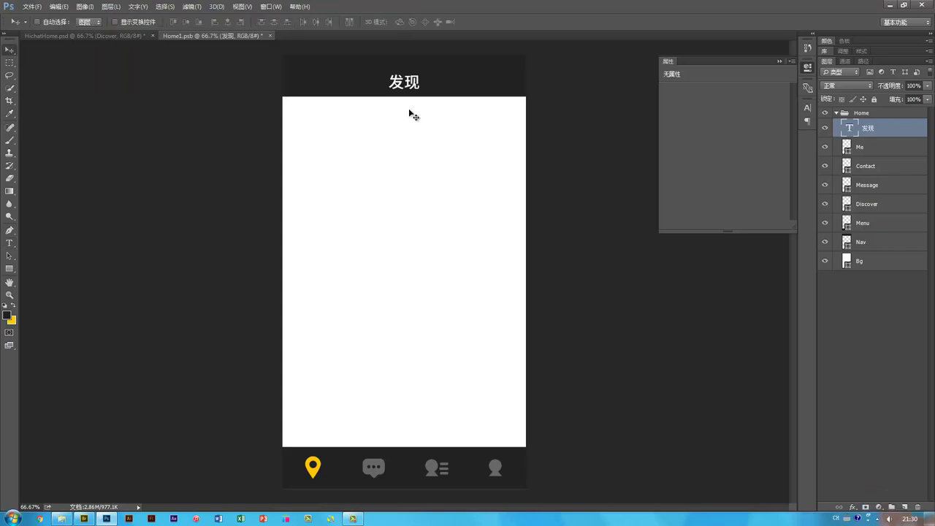
- Switch to Bridge and open the wireframe 发现.png from Lesson1_MUI_Social's Class04 folder in Photoshop
{"action": "key", "text": "alt+Tab"}
{"action": "left_click", "coordinate": [242, 348]}
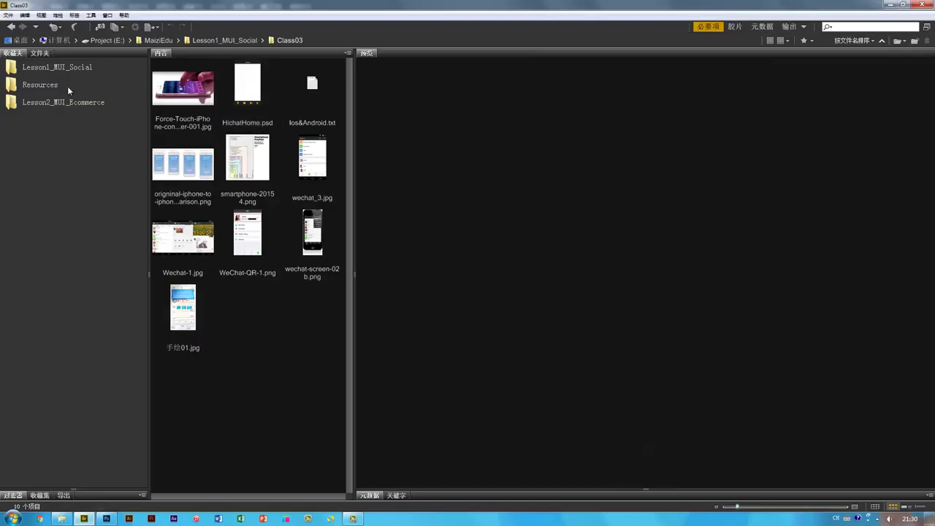
{"action": "left_click", "coordinate": [67, 86]}
{"action": "left_click", "coordinate": [76, 69]}
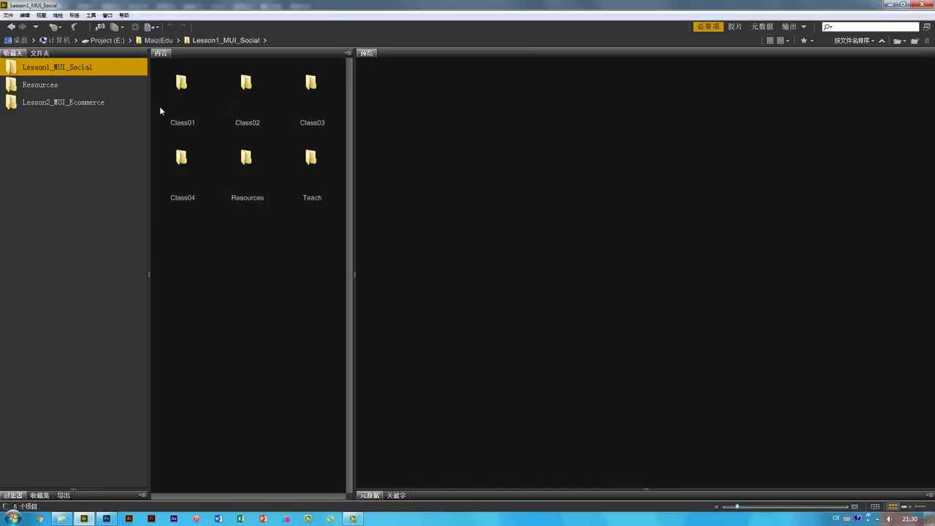
{"action": "left_click", "coordinate": [186, 172]}
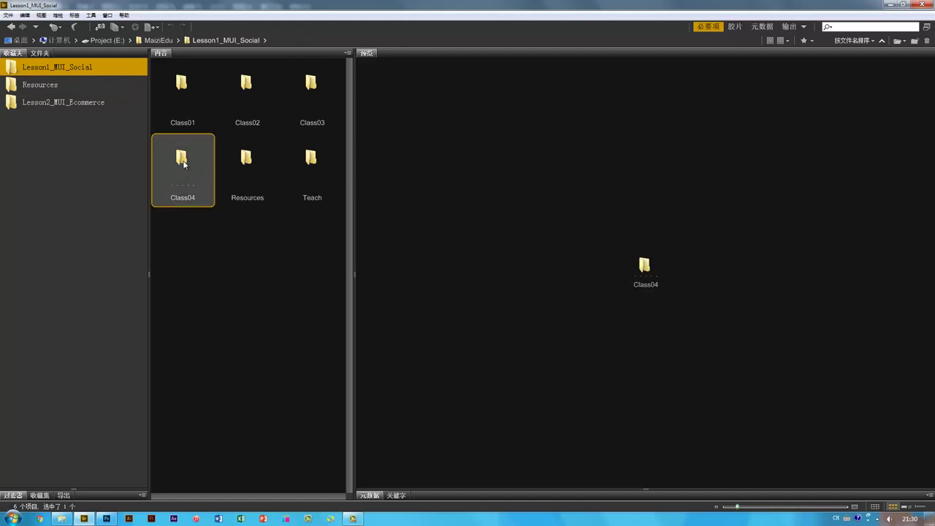
{"action": "double_click", "coordinate": [184, 164]}
{"action": "left_click", "coordinate": [186, 85]}
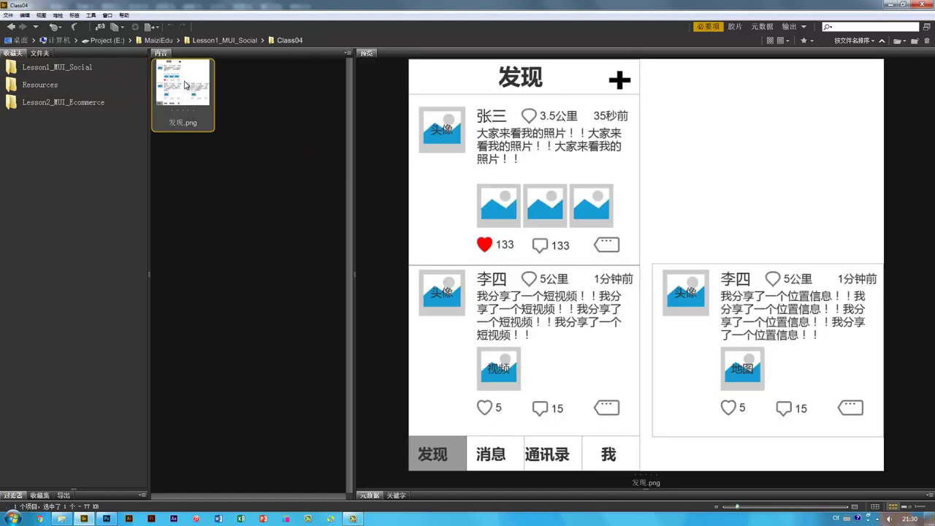
{"action": "left_click_drag", "start_coordinate": [186, 85], "coordinate": [412, 122]}
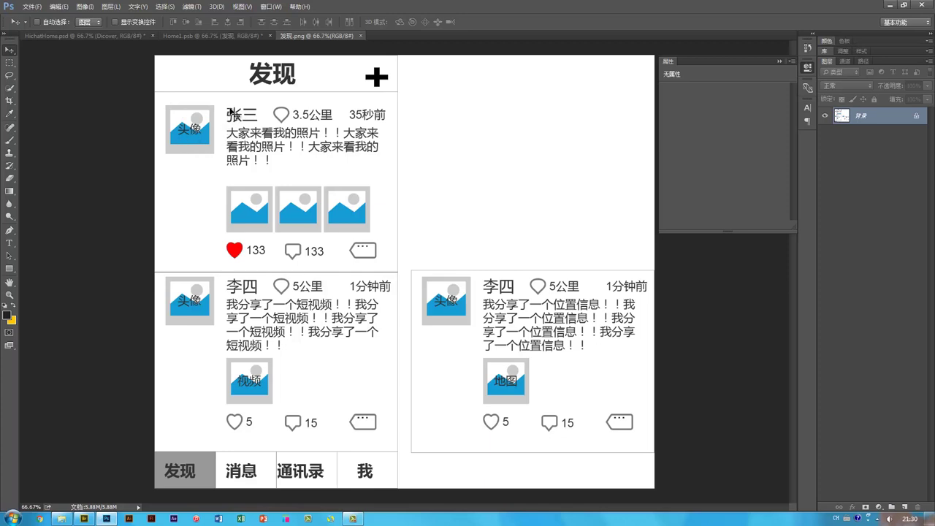
- In Home1.psb, draw a yellow rounded rectangle about 72 × 72 px with 10 px corners near the white area's upper-left corner
{"action": "left_click", "coordinate": [224, 35]}
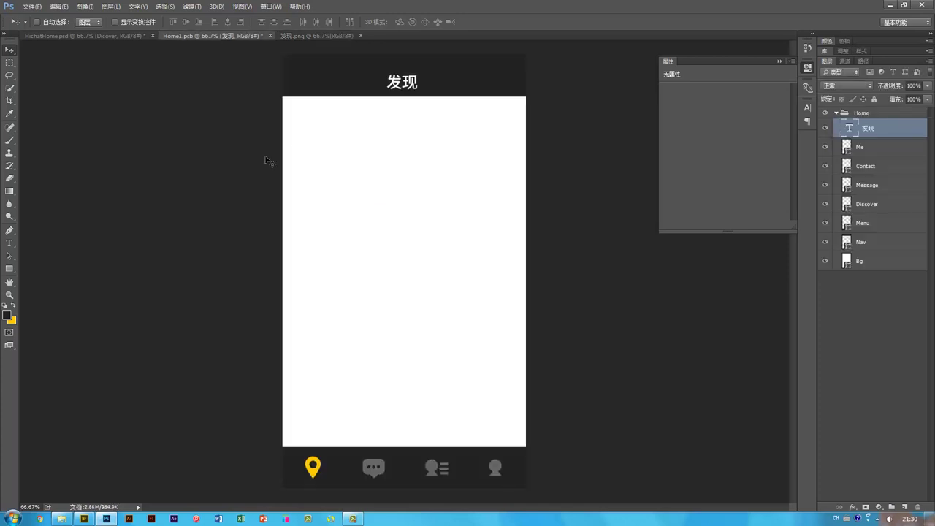
{"action": "left_click", "coordinate": [9, 269]}
{"action": "left_click", "coordinate": [11, 270]}
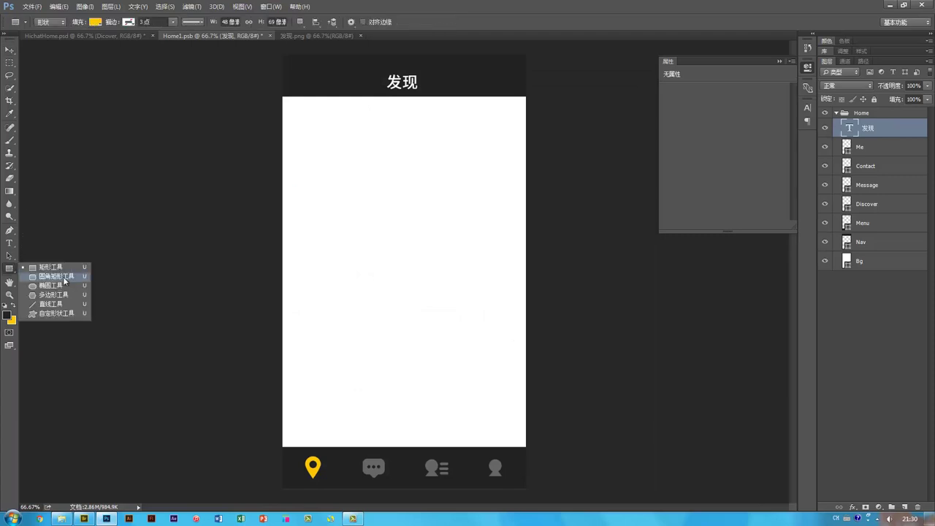
{"action": "left_click", "coordinate": [64, 278]}
{"action": "left_click_drag", "start_coordinate": [293, 106], "coordinate": [314, 128]}
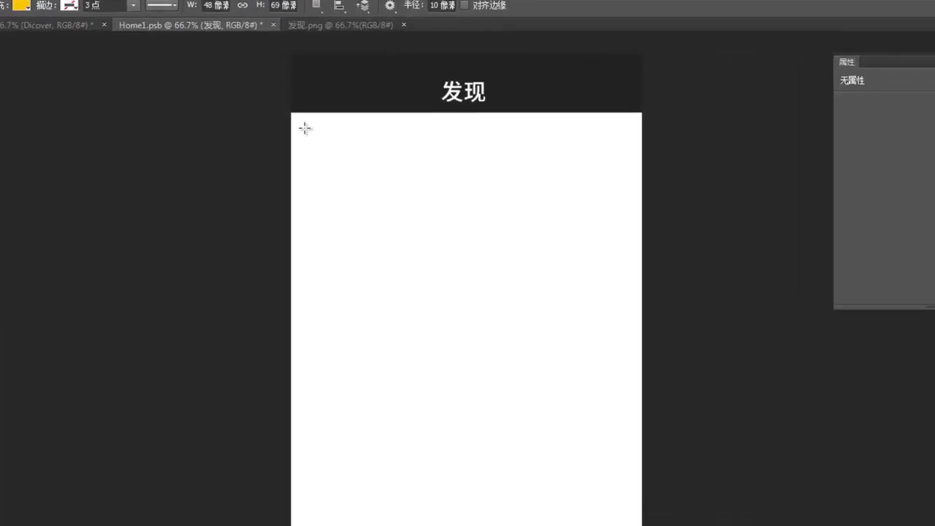
{"action": "mouse_move", "coordinate": [351, 178]}
{"action": "left_mouse_down"}
{"action": "mouse_move", "coordinate": [368, 185]}
{"action": "mouse_move", "coordinate": [355, 185]}
{"action": "left_mouse_up"}
{"action": "key", "text": "v"}
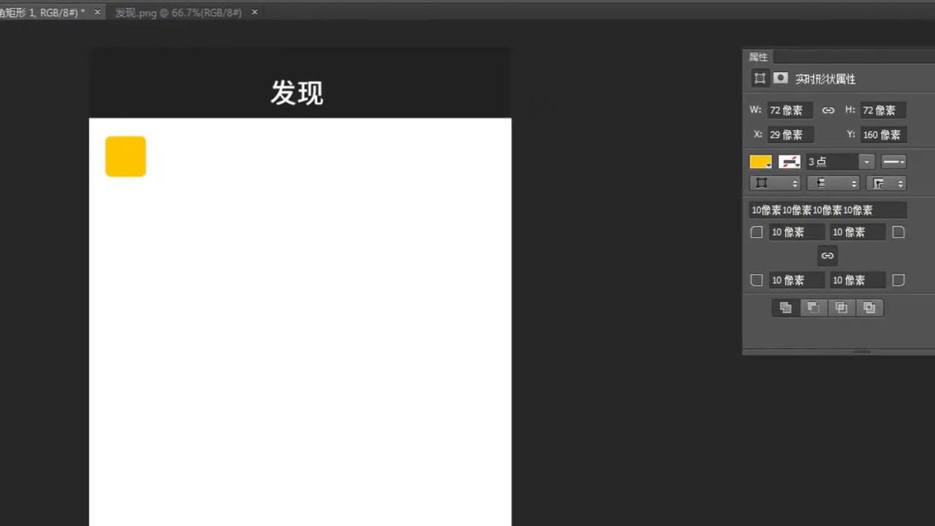
- Rename the new rounded rectangle layer as Avatar
{"action": "double_click", "coordinate": [869, 166]}
{"action": "type", "text": "A"}
{"action": "type", "text": "v"}
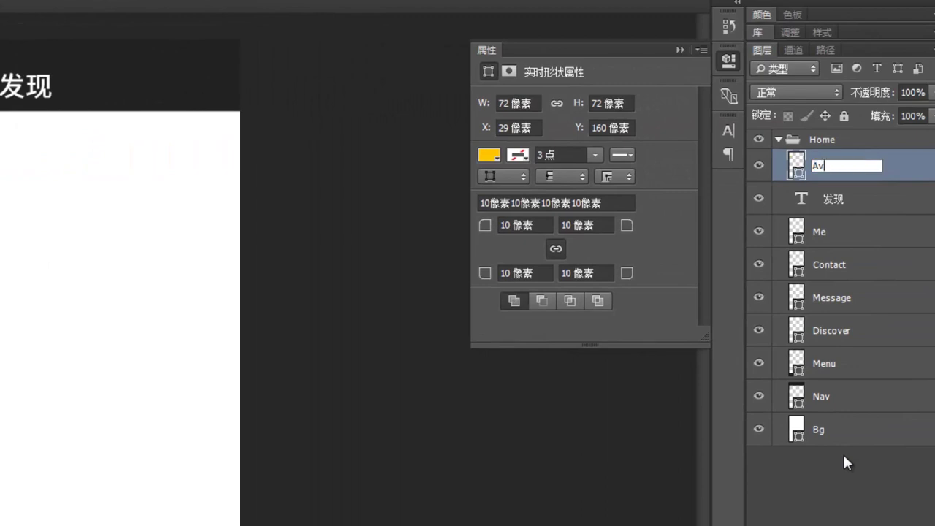
{"action": "type", "text": "atar"}
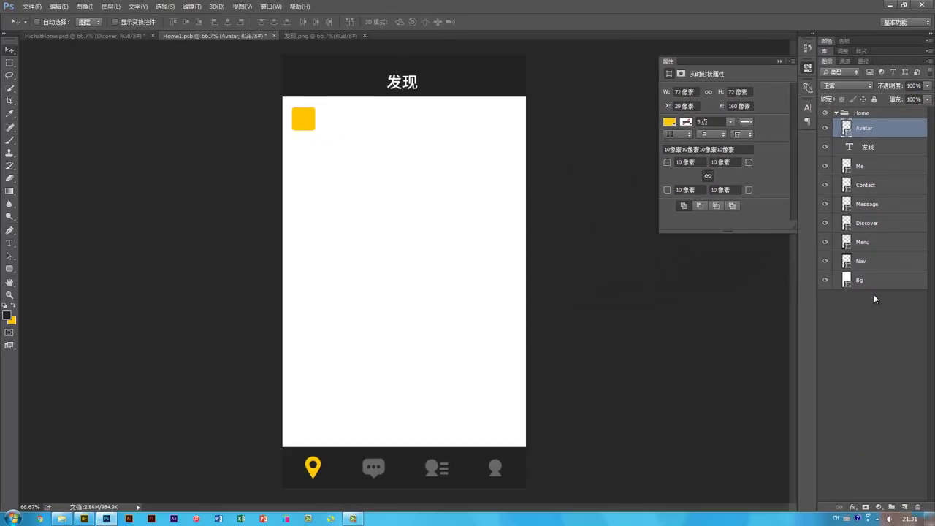
- Place avatar05.png from the Resources Images folder in Bridge into Home1.psb and move it over the yellow avatar shape
{"action": "left_click", "coordinate": [84, 519]}
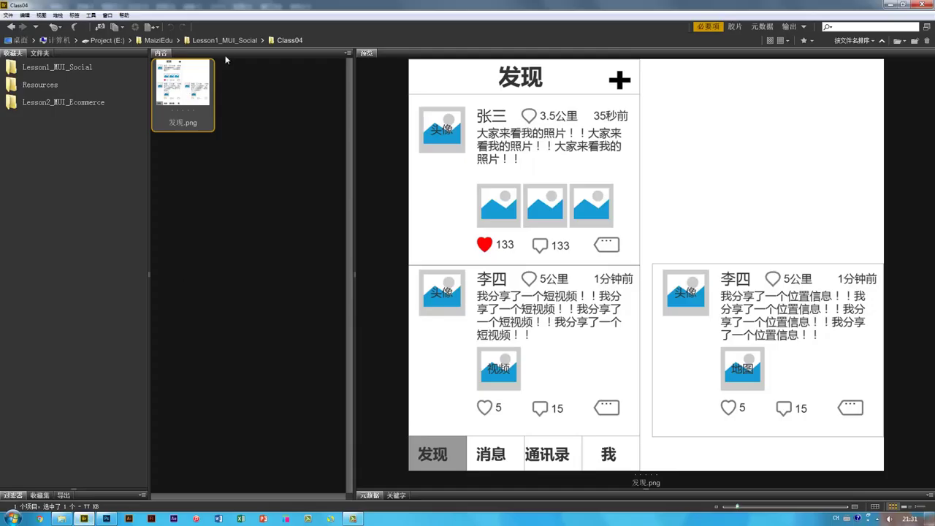
{"action": "left_click", "coordinate": [77, 87]}
{"action": "double_click", "coordinate": [244, 84]}
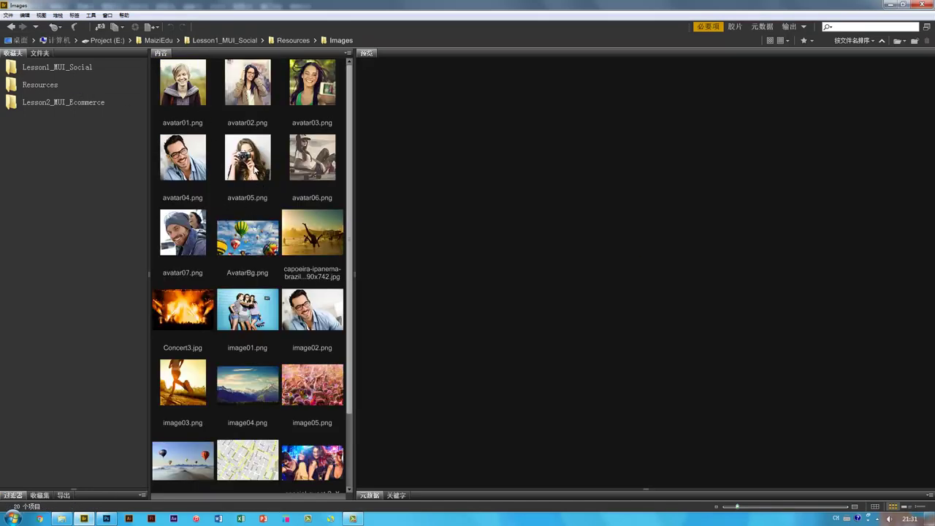
{"action": "left_click", "coordinate": [255, 169]}
{"action": "left_click_drag", "start_coordinate": [256, 163], "coordinate": [382, 198]}
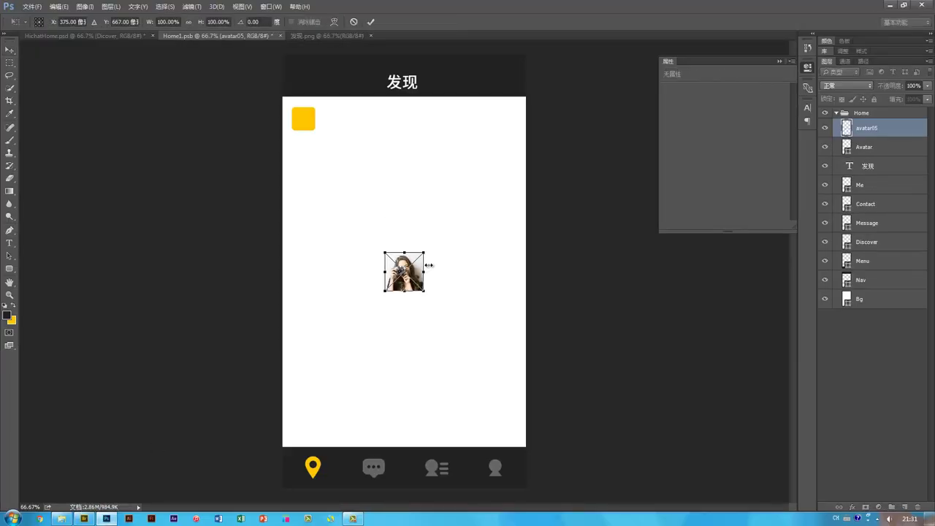
{"action": "key", "text": "Return"}
{"action": "left_click_drag", "start_coordinate": [430, 266], "coordinate": [324, 114]}
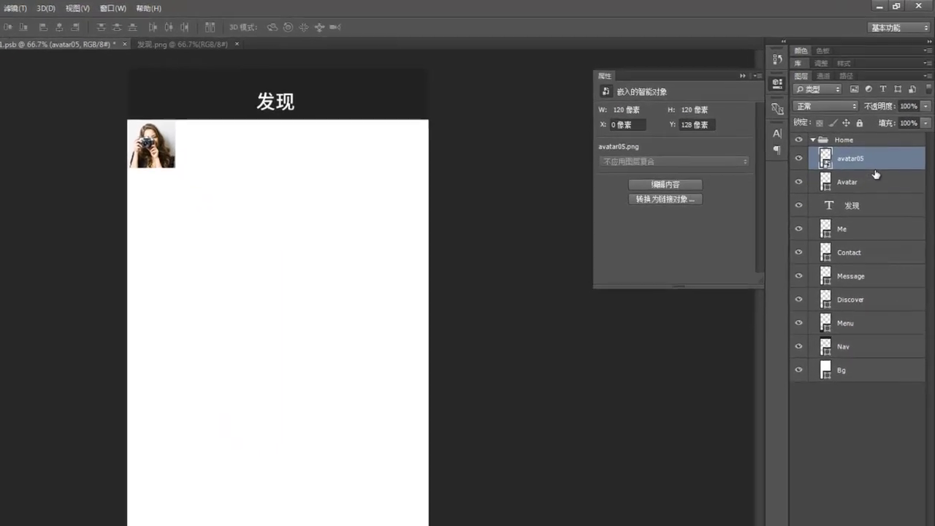
- Clip the avatar05 photo to the Avatar shape and reposition it inside at about X 5, Y 136 px
{"action": "left_click_drag", "start_coordinate": [850, 187], "coordinate": [827, 188]}
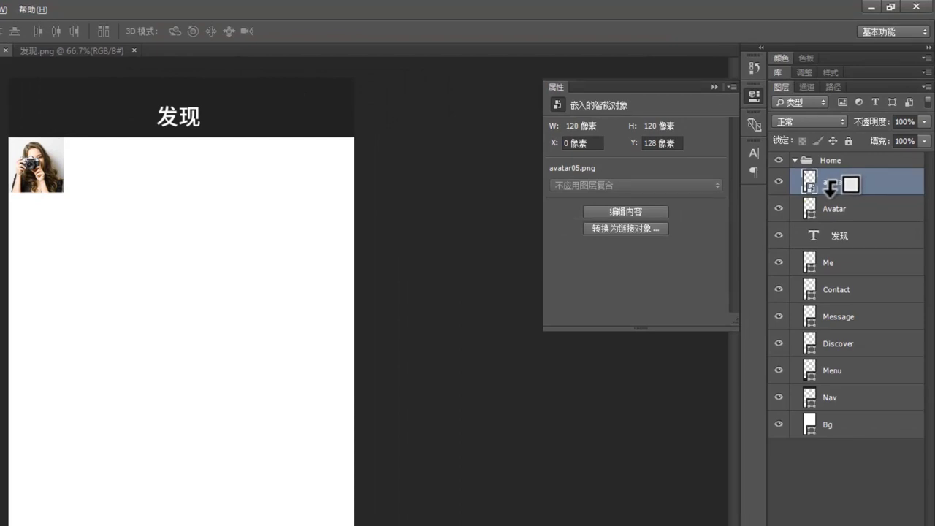
{"action": "left_click", "coordinate": [831, 189], "text": "alt"}
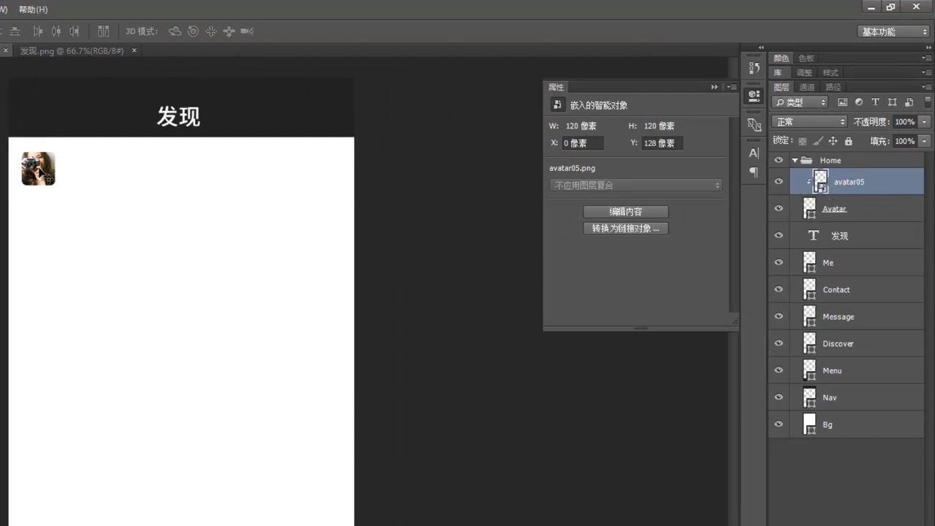
{"action": "left_click_drag", "start_coordinate": [47, 173], "coordinate": [49, 179]}
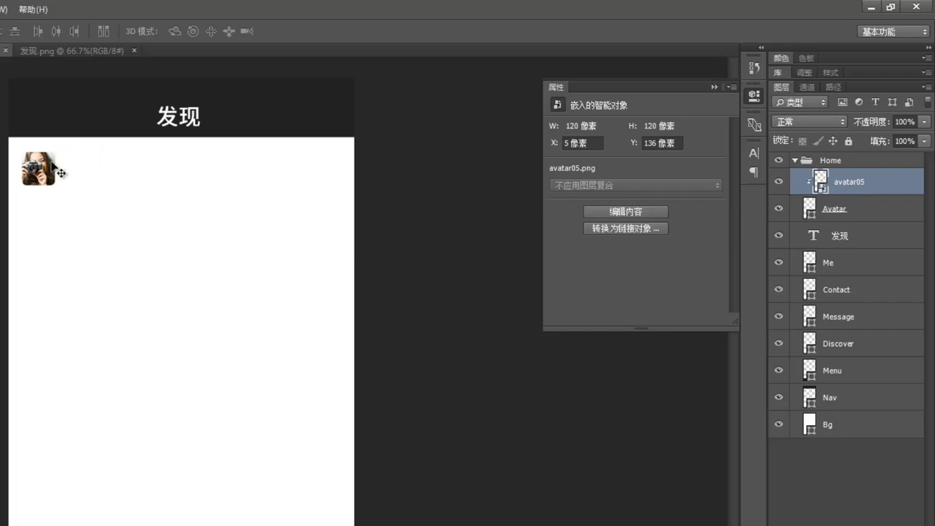
- Set all corner radii of the Avatar shape to 36 px to make it circular
{"action": "left_click", "coordinate": [845, 213]}
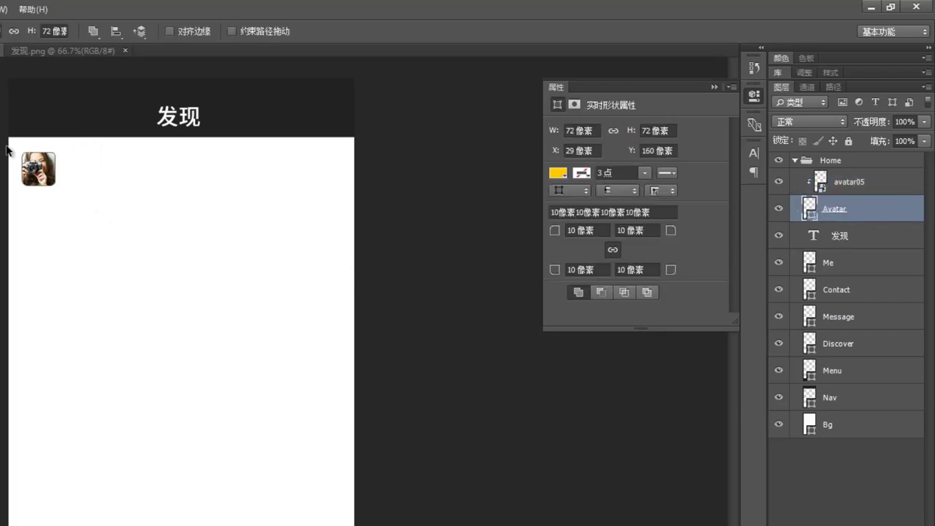
{"action": "key", "text": "a"}
{"action": "left_click_drag", "start_coordinate": [554, 232], "coordinate": [612, 235]}
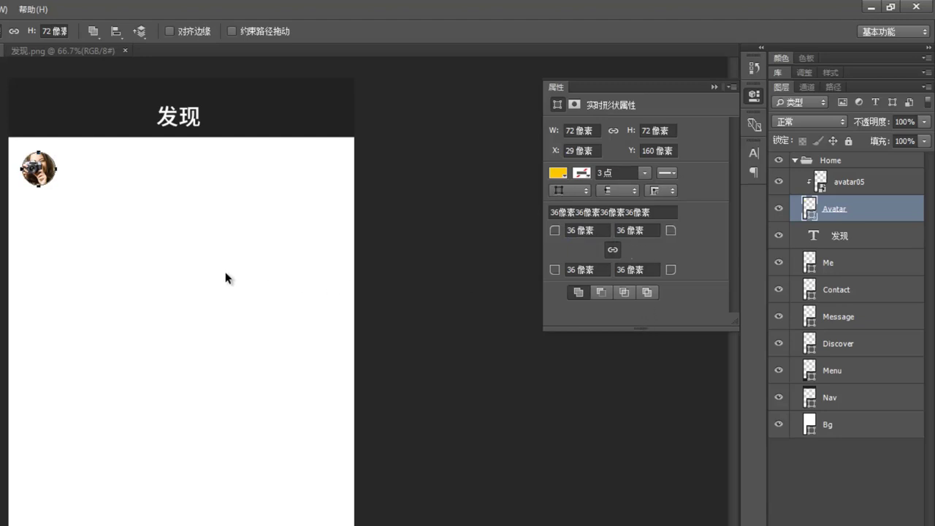
- Move the avatar05 and Avatar layers together so the shape sits at about X 22, Y 152 px
{"action": "key", "text": "v"}
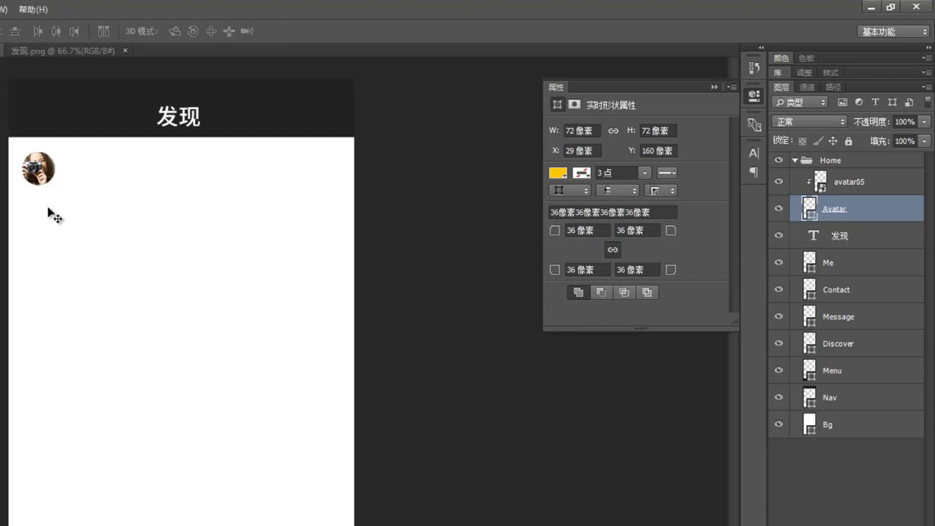
{"action": "key", "text": "alt+shift+]"}
{"action": "left_click_drag", "start_coordinate": [79, 190], "coordinate": [75, 189]}
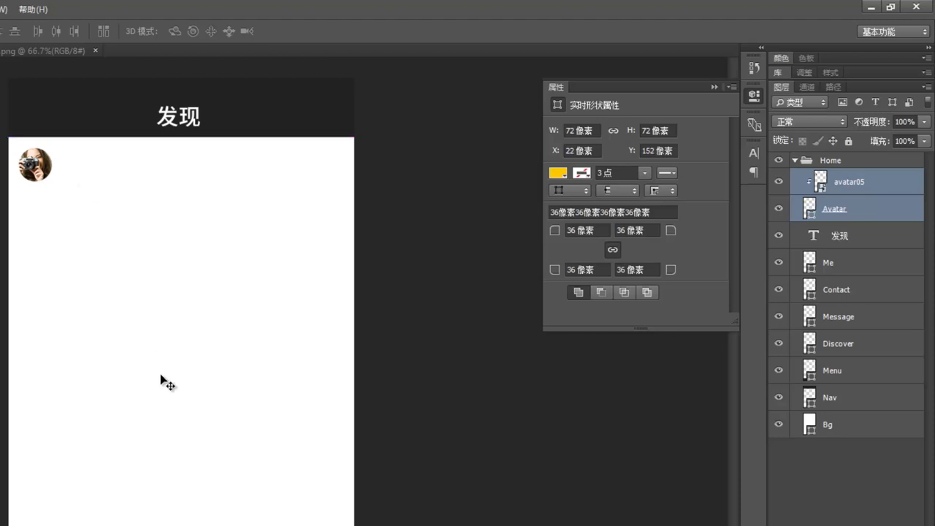
- Check the post layout in 发现.png and add the nickname text 超级萌妹子 beside the avatar in Home1.psb
{"action": "left_click", "coordinate": [8, 50]}
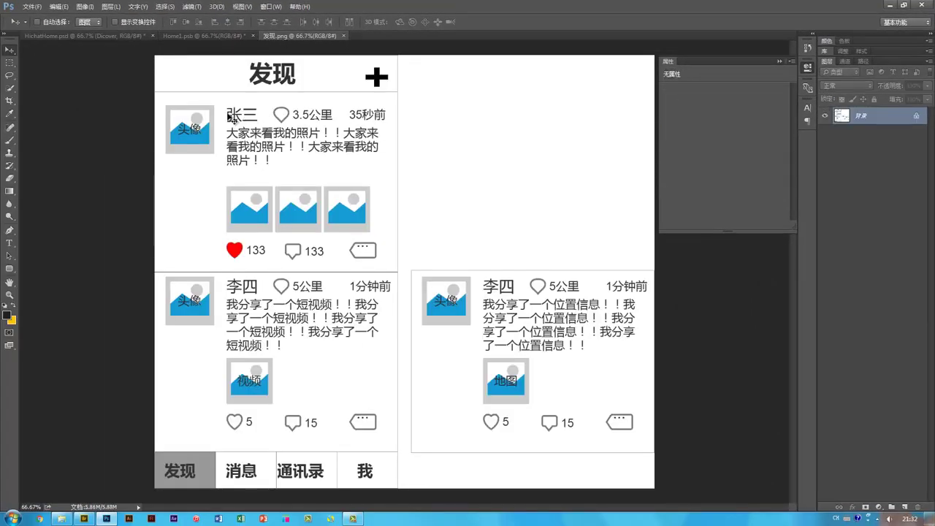
{"action": "left_click", "coordinate": [196, 34]}
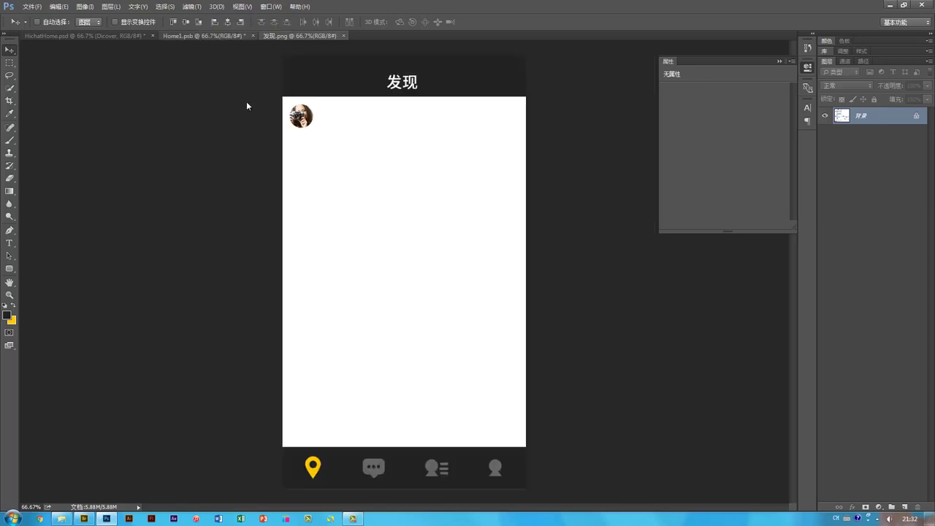
{"action": "key", "text": "t"}
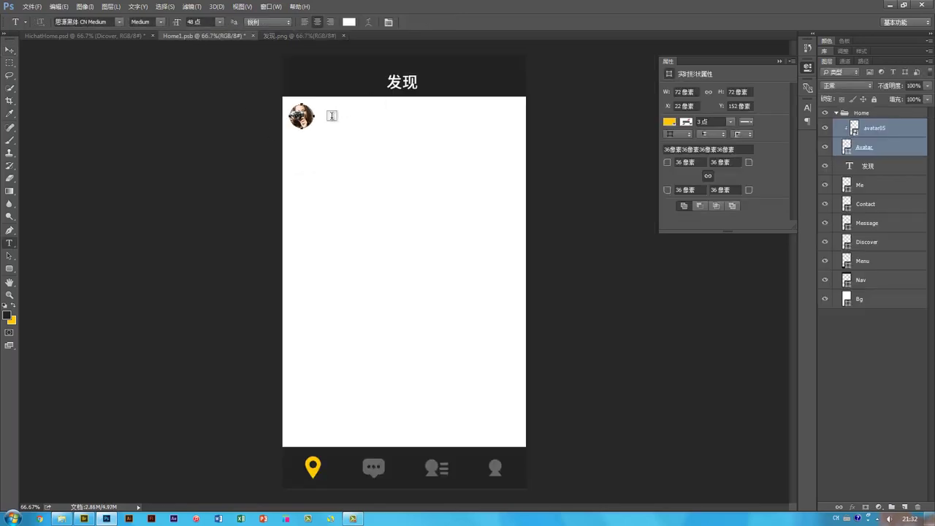
{"action": "left_click", "coordinate": [329, 111]}
{"action": "type", "text": "chaoji mengmei"}
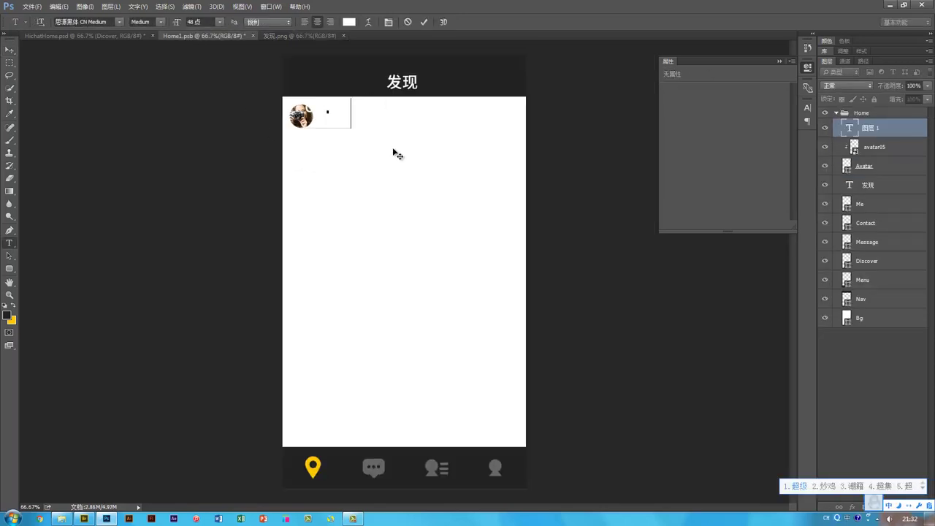
{"action": "type", "text": "zi"}
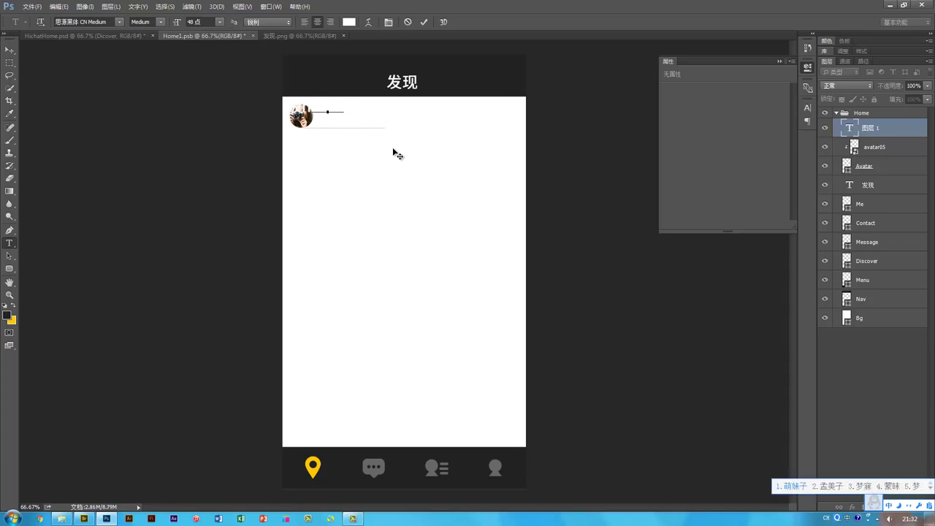
{"action": "key", "text": "ctrl+Return"}
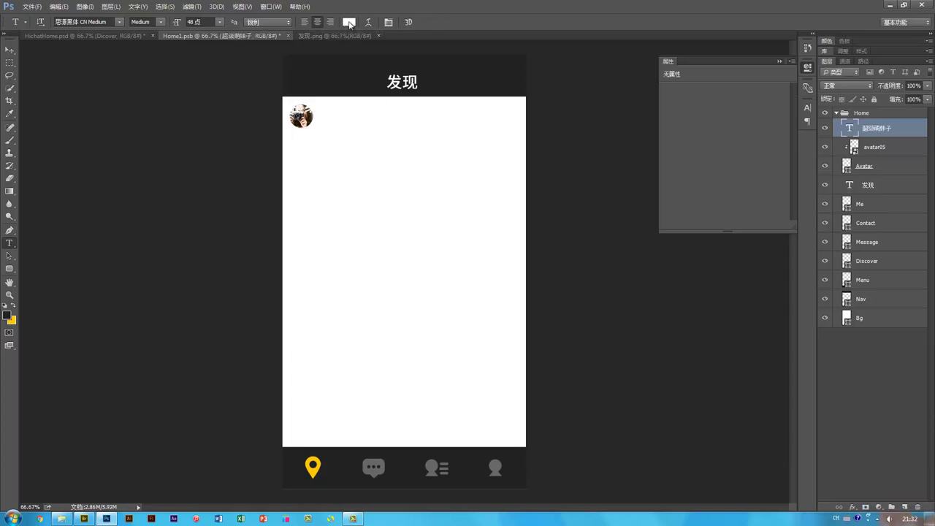
- Recolour the nickname text to mid grey #666666 and move it clear of the avatar, near the avatar's top edge
{"action": "left_click", "coordinate": [349, 22]}
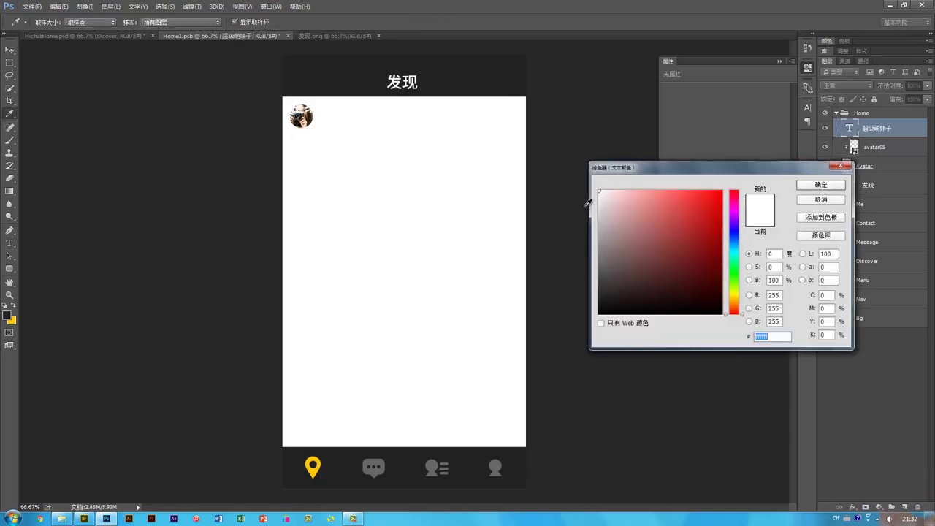
{"action": "left_click", "coordinate": [626, 270]}
{"action": "key", "text": "Return"}
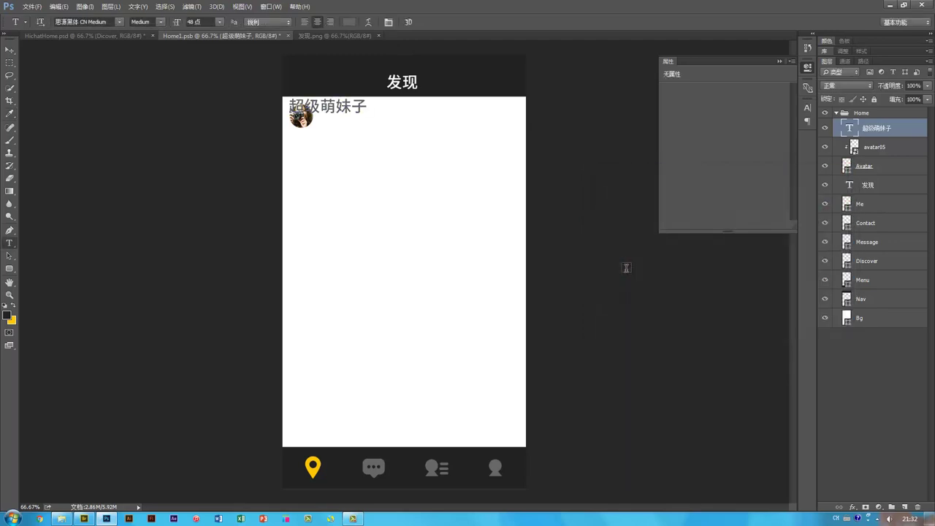
{"action": "key", "text": "v"}
{"action": "left_click_drag", "start_coordinate": [342, 114], "coordinate": [373, 119]}
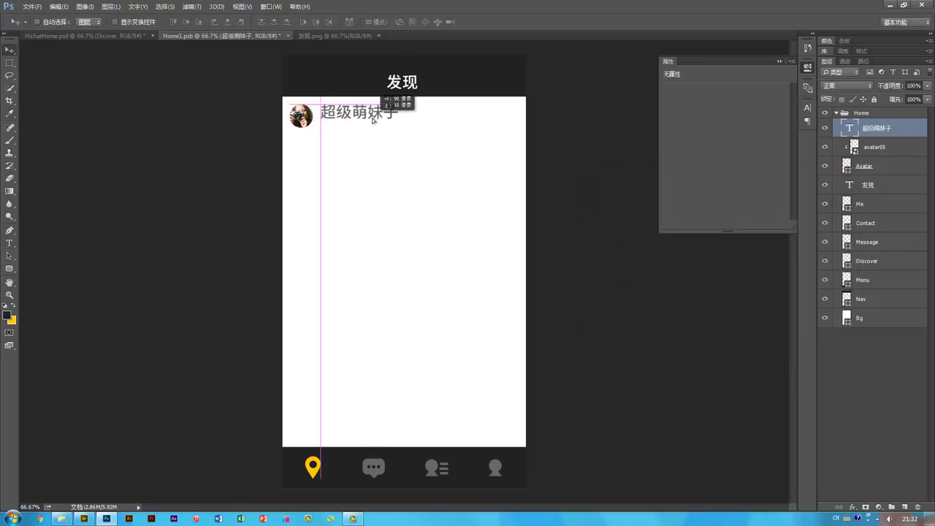
- Change the nickname text colour to dark grey #333333
{"action": "key", "text": "t"}
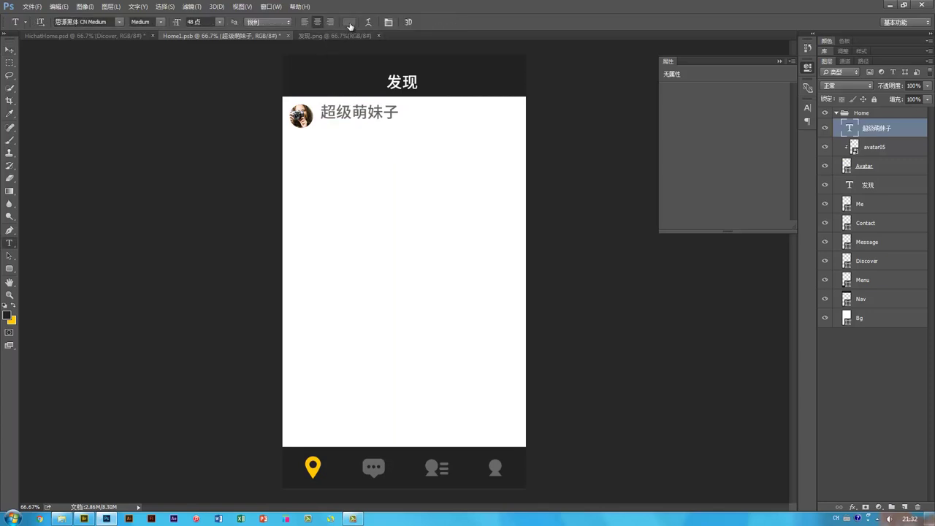
{"action": "left_click", "coordinate": [350, 21]}
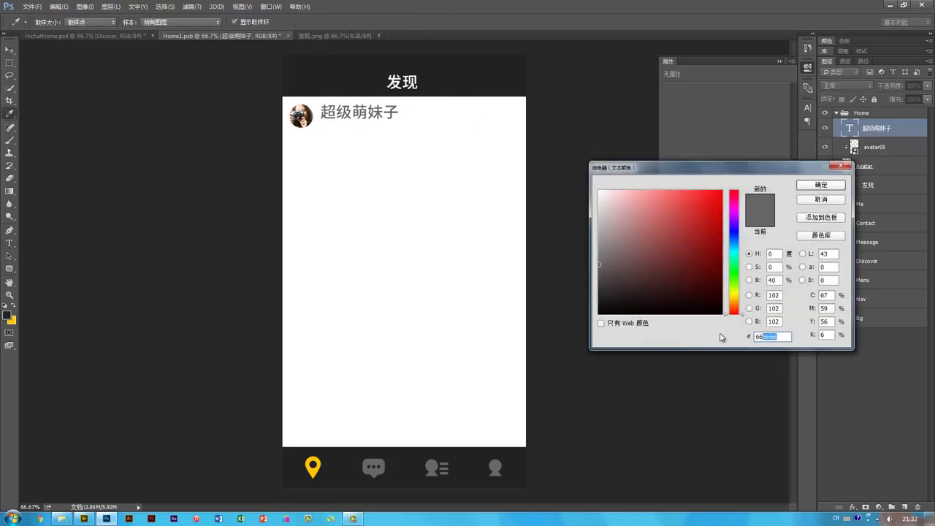
{"action": "type", "text": "333333"}
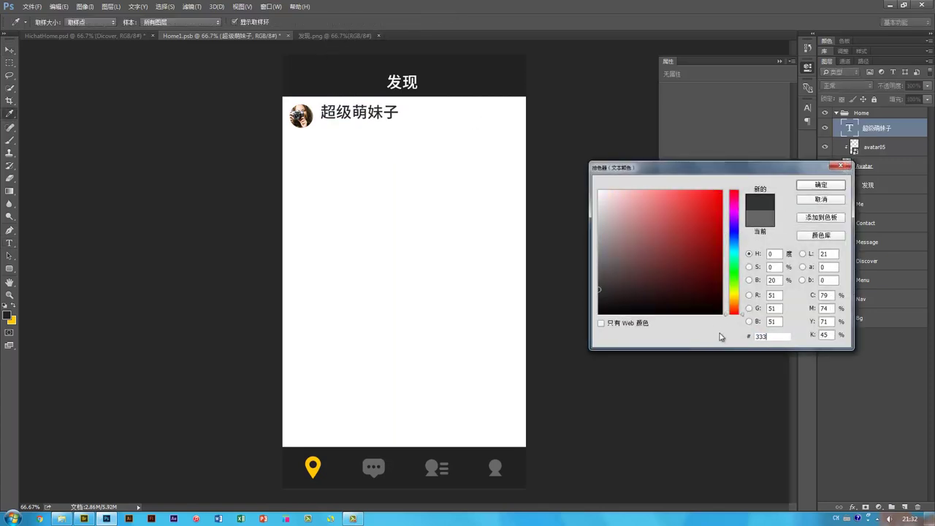
{"action": "key", "text": "Return"}
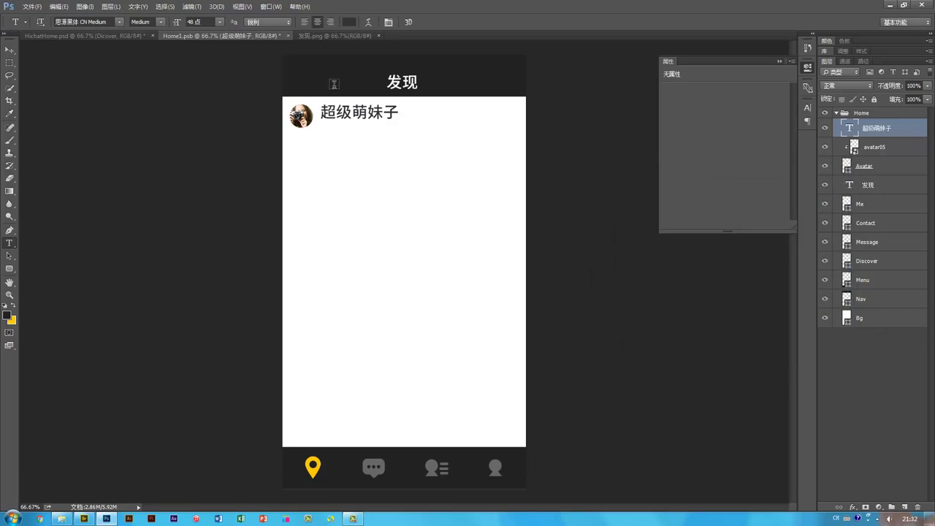
- Try the nickname text at 24 pt with its position adjusted beside the avatar, and undo the attempt
{"action": "left_click", "coordinate": [222, 22]}
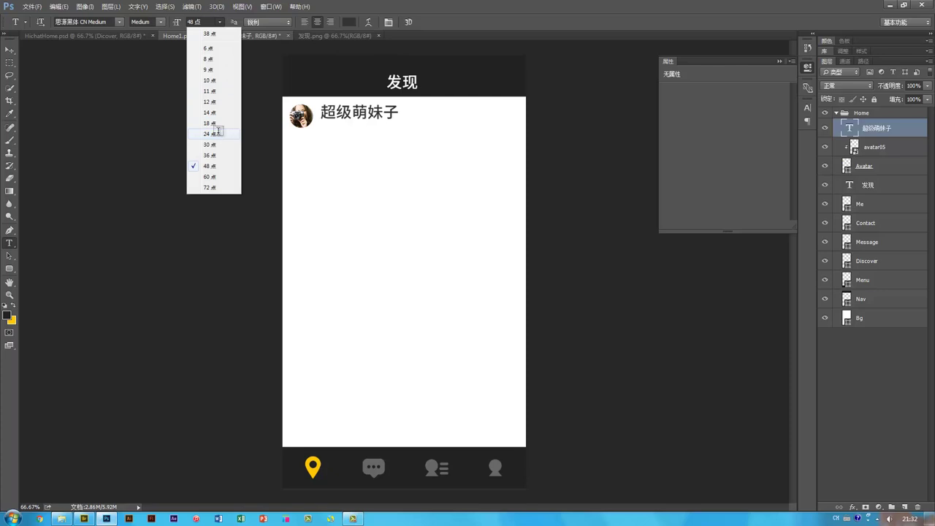
{"action": "left_click", "coordinate": [217, 132]}
{"action": "key", "text": "v"}
{"action": "mouse_move", "coordinate": [371, 130]}
{"action": "left_mouse_down"}
{"action": "mouse_move", "coordinate": [382, 122]}
{"action": "mouse_move", "coordinate": [368, 120]}
{"action": "left_mouse_up"}
{"action": "key", "text": "t"}
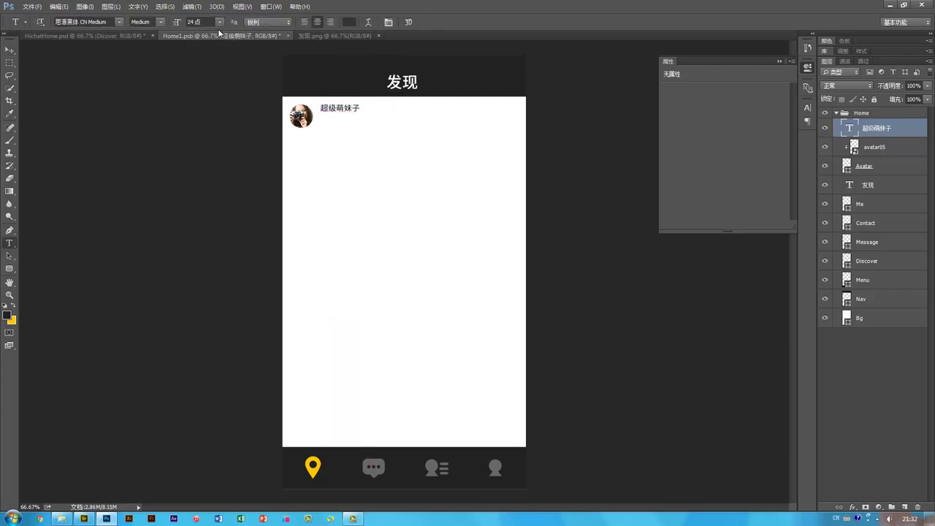
{"action": "key", "text": "ctrl+alt+z"}
{"action": "key", "text": "ctrl+alt+z"}
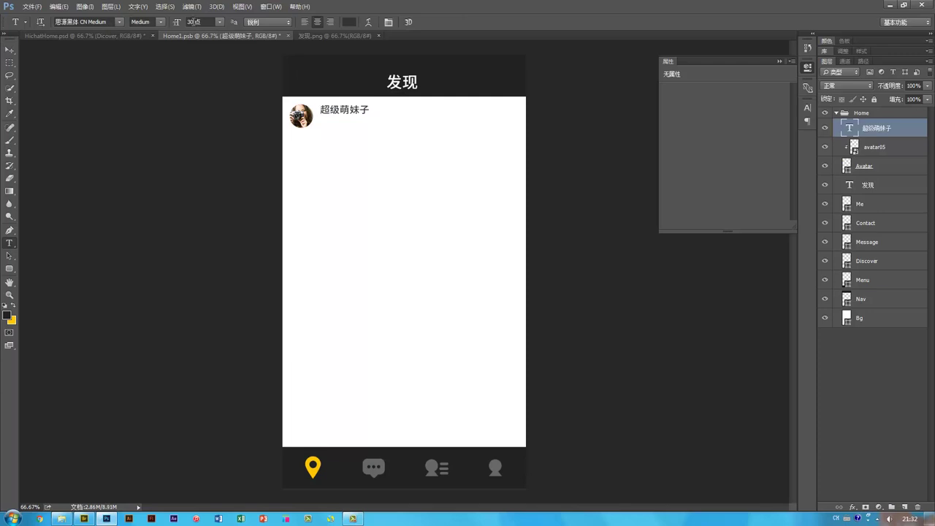
- Set the nickname text size to 28 pt and nudge it slightly downward
{"action": "double_click", "coordinate": [193, 22]}
{"action": "type", "text": "28"}
{"action": "key", "text": "Return"}
{"action": "key", "text": "v"}
{"action": "key", "text": "Down"}
{"action": "key", "text": "Down"}
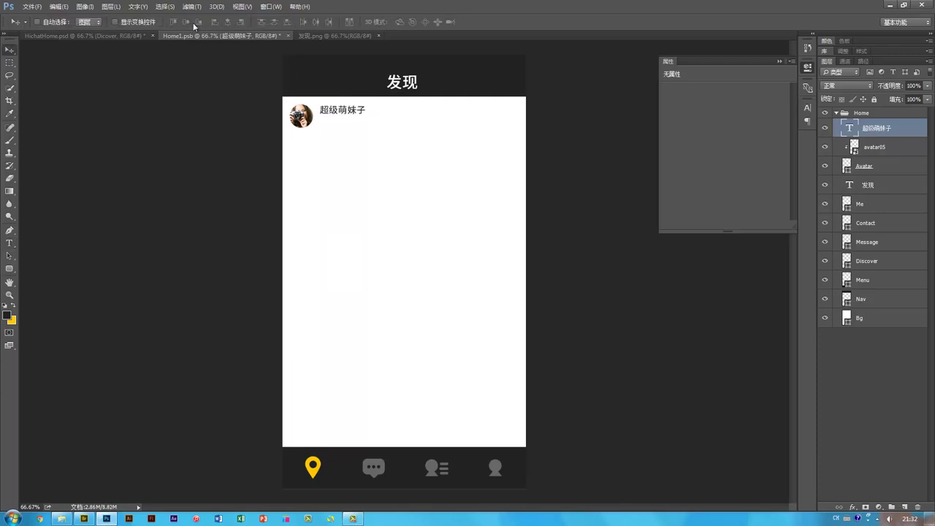
- Duplicate the yellow Discover pin icon to just below the nickname and fill the copy with grey #666666
{"action": "left_click", "coordinate": [312, 466], "text": "ctrl"}
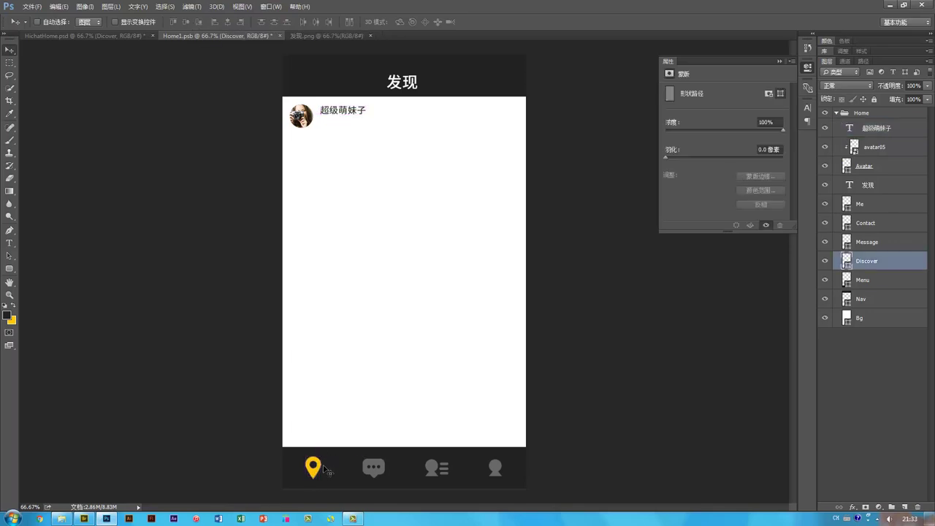
{"action": "left_click_drag", "start_coordinate": [319, 476], "coordinate": [333, 132]}
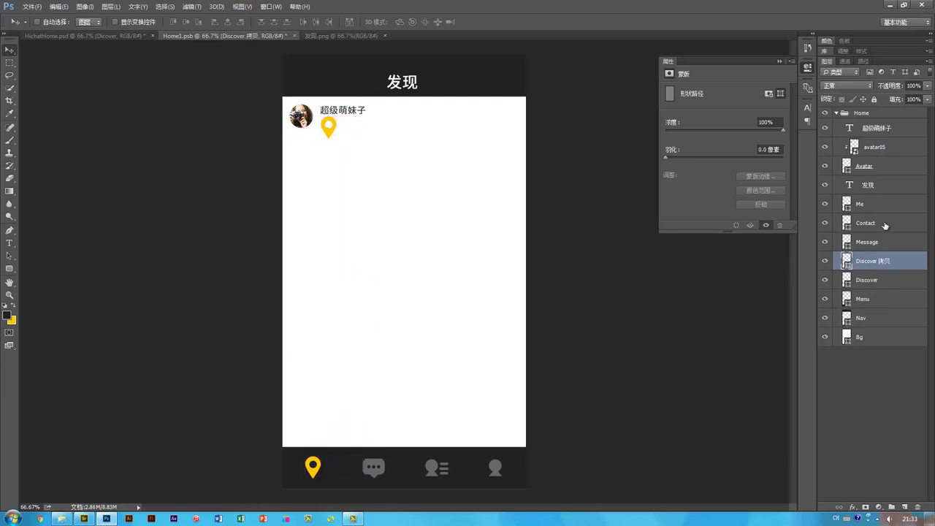
{"action": "double_click", "coordinate": [848, 260]}
{"action": "type", "text": "666"}
{"action": "key", "text": "Return"}
- Scale the copied pin icon down to about 22 by 32 px and place it directly under the nickname
{"action": "key", "text": "ctrl+t"}
{"action": "left_click_drag", "start_coordinate": [340, 139], "coordinate": [327, 128]}
{"action": "key", "text": "Return"}
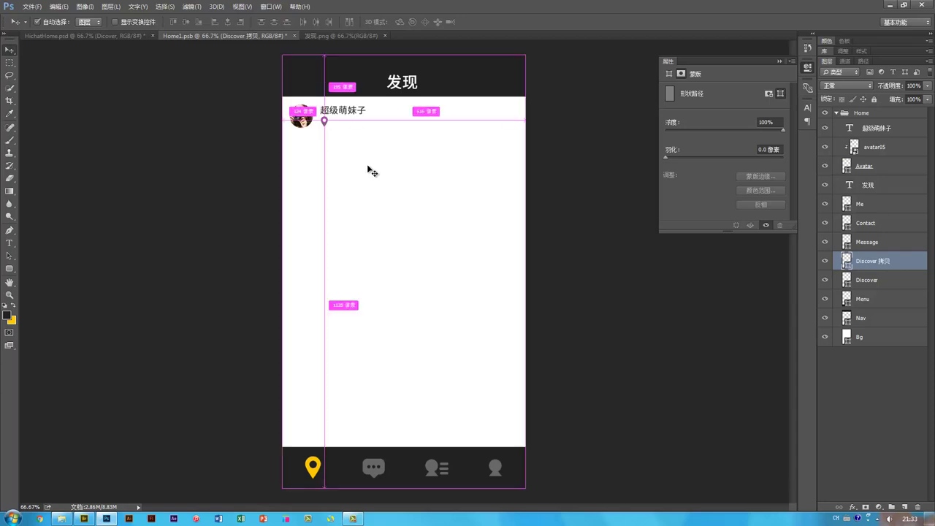
{"action": "key", "text": "ctrl+plus"}
{"action": "key", "text": "ctrl+plus"}
{"action": "left_click_drag", "start_coordinate": [371, 167], "coordinate": [475, 319]}
{"action": "left_click_drag", "start_coordinate": [369, 124], "coordinate": [402, 315]}
{"action": "left_click_drag", "start_coordinate": [365, 182], "coordinate": [378, 218]}
- Scale the copied pin icon down slightly further and align it with the start of the nickname
{"action": "key", "text": "ctrl+t"}
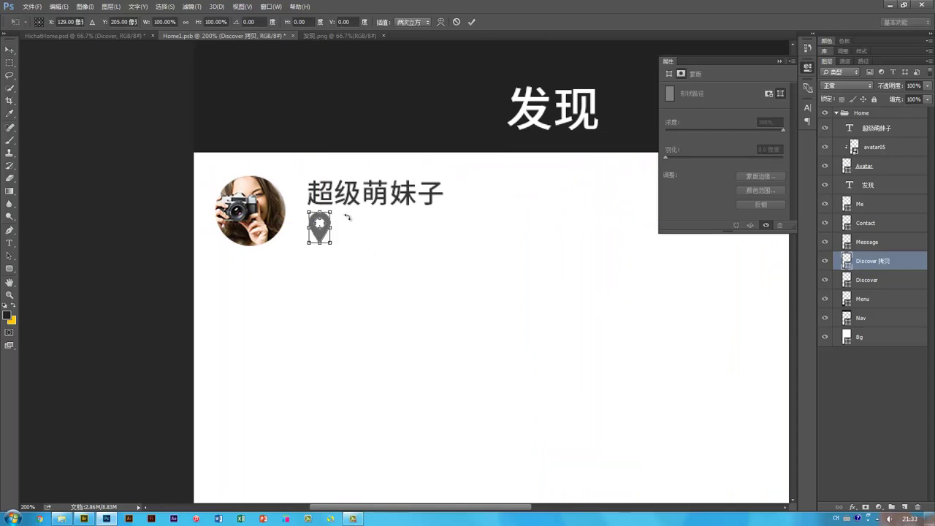
{"action": "key", "text": "Escape"}
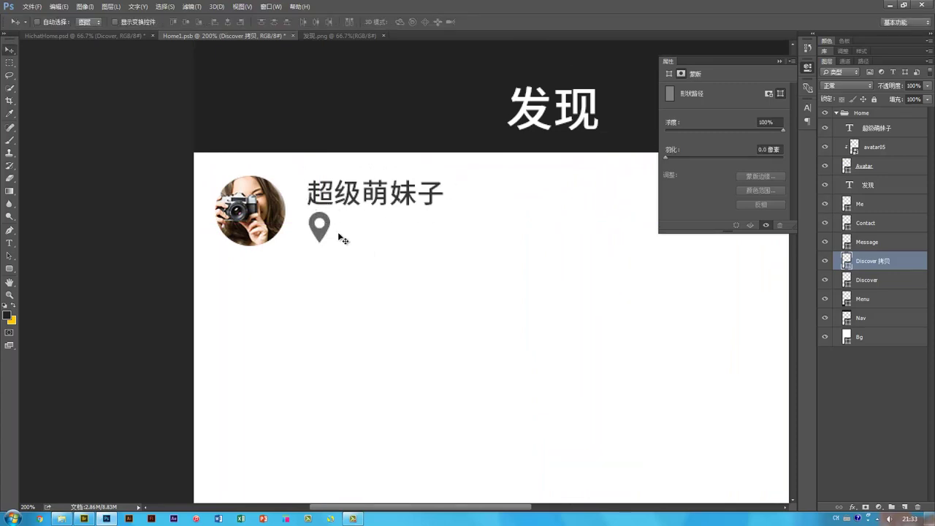
{"action": "key", "text": "a"}
{"action": "key", "text": "v"}
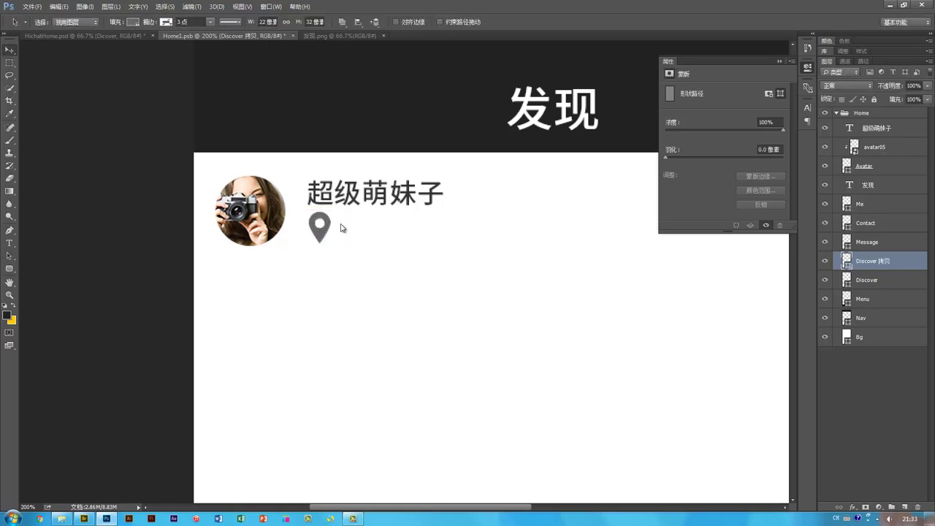
{"action": "key", "text": "ctrl+t"}
{"action": "left_click_drag", "start_coordinate": [331, 212], "coordinate": [328, 221]}
{"action": "key", "text": "Return"}
{"action": "key", "text": "v"}
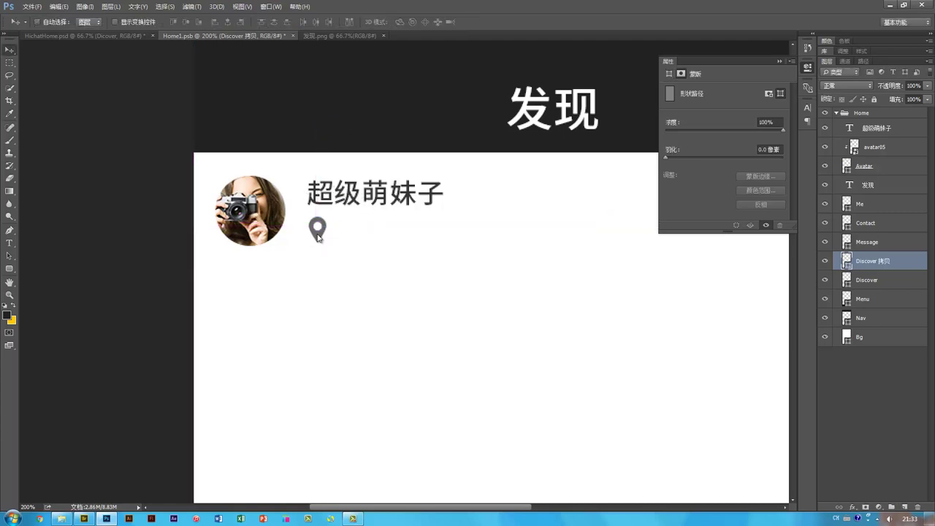
{"action": "left_click_drag", "start_coordinate": [318, 234], "coordinate": [316, 233]}
- Duplicate the nickname text beside the copied pin icon and change the duplicate's wording to 5.3公里
{"action": "left_click_drag", "start_coordinate": [357, 208], "coordinate": [376, 232]}
{"action": "double_click", "coordinate": [395, 231]}
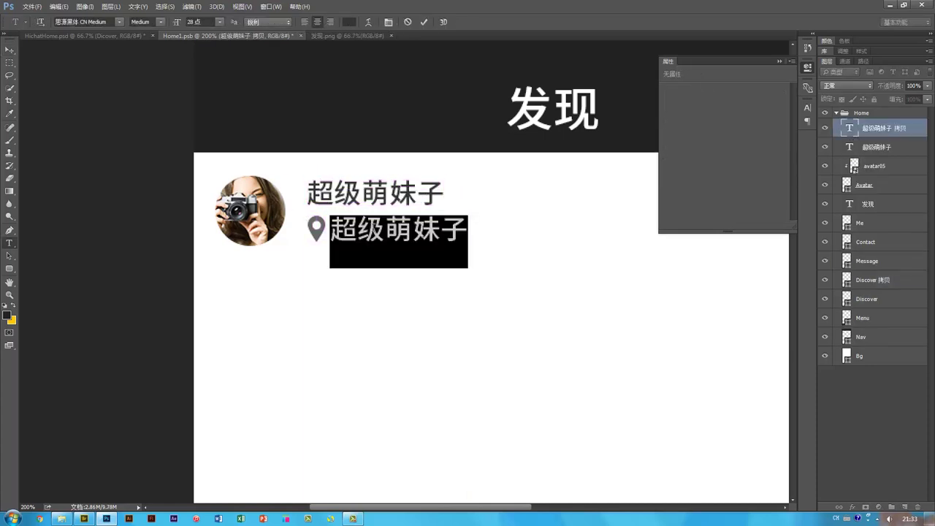
{"action": "type", "text": "5.3"}
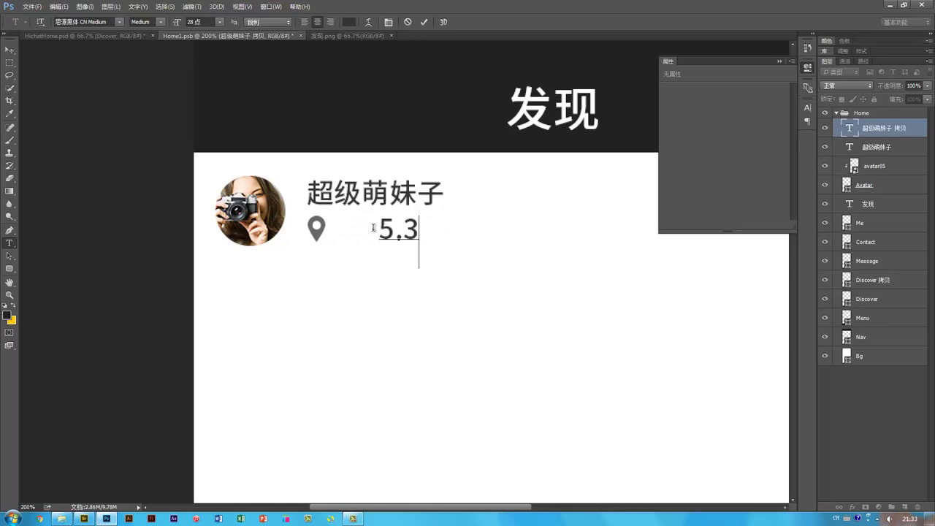
{"action": "key", "text": "ctrl+shift"}
{"action": "type", "text": "gongli"}
{"action": "key", "text": "space"}
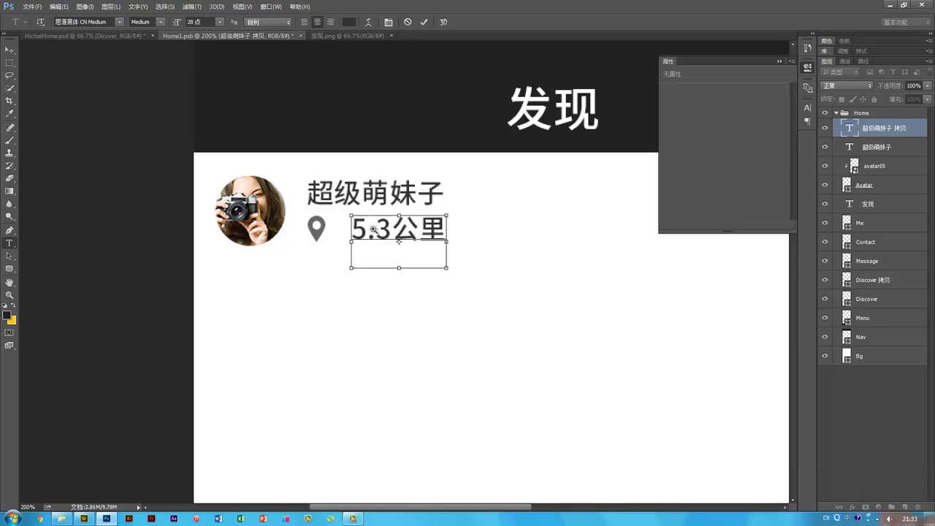
{"action": "key", "text": "ctrl+Return"}
- Move the 5.3公里 text over so it sits immediately beside the grey pin icon
{"action": "key", "text": "v"}
{"action": "left_click_drag", "start_coordinate": [383, 236], "coordinate": [360, 236]}
{"action": "key", "text": "Right"}
{"action": "key", "text": "Right"}
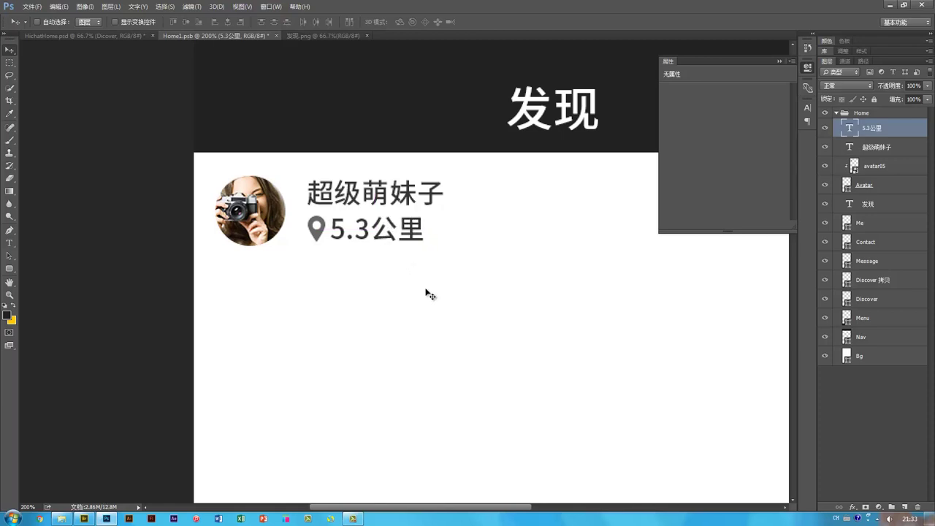
- Reduce the 5.3公里 text size to 22 pt and bring it closer to the pin icon
{"action": "left_click_drag", "start_coordinate": [485, 253], "coordinate": [436, 258]}
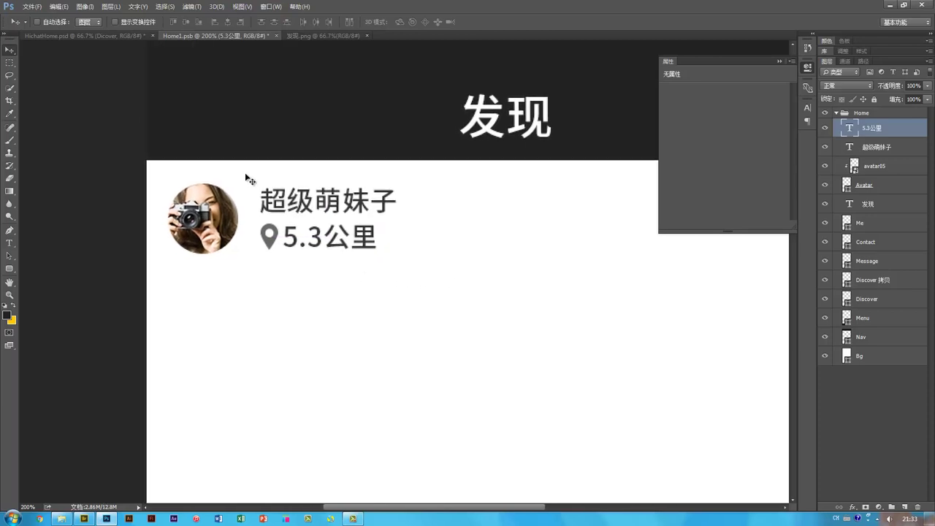
{"action": "key", "text": "t"}
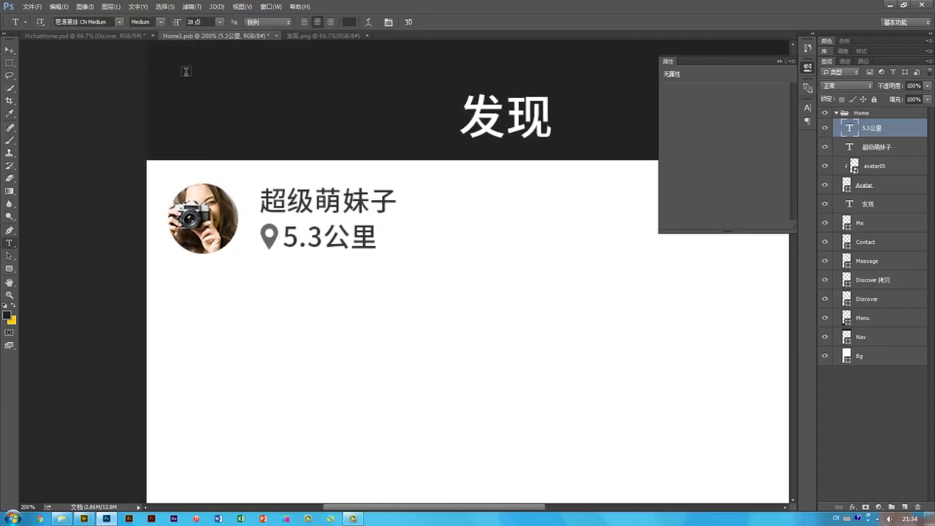
{"action": "left_click", "coordinate": [221, 23]}
{"action": "left_click", "coordinate": [216, 125]}
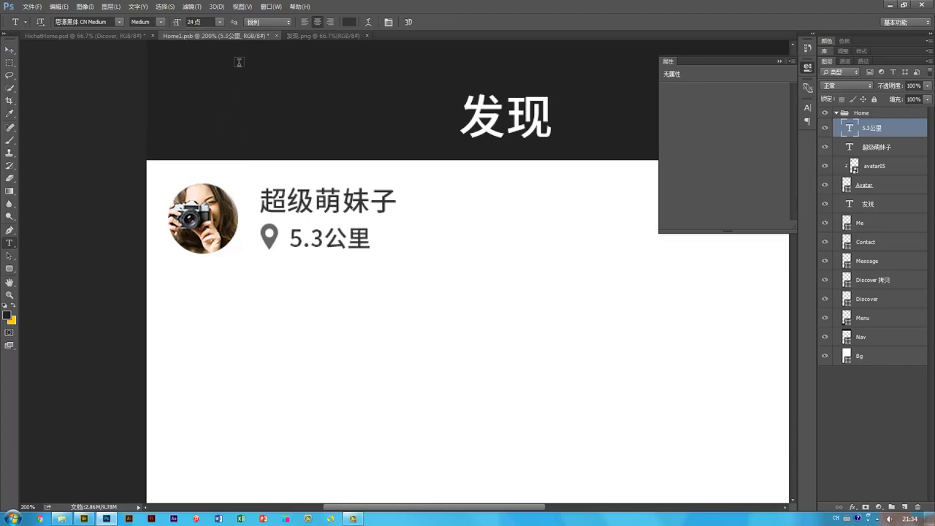
{"action": "left_click", "coordinate": [188, 22]}
{"action": "type", "text": "22"}
{"action": "key", "text": "Return"}
{"action": "key", "text": "v"}
{"action": "key", "text": "ctrl+1"}
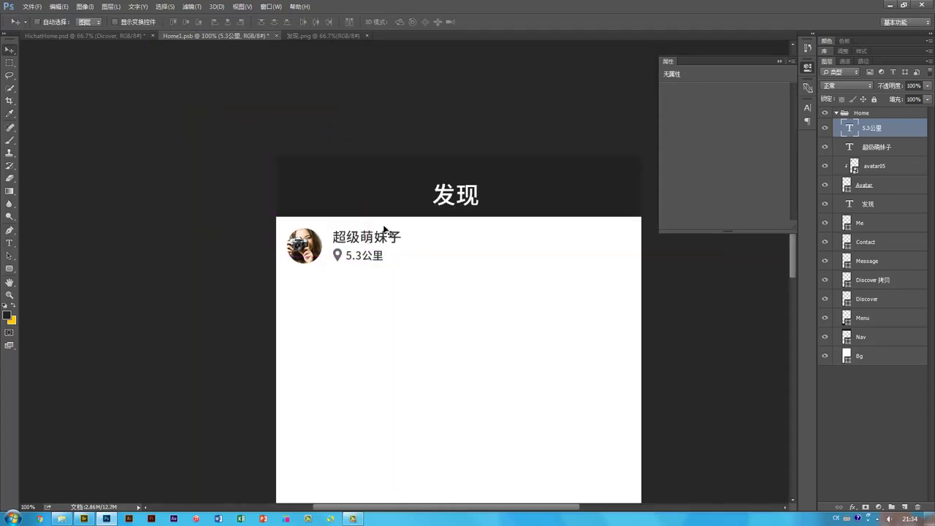
- Match the 5.3公里 text colour to the grey pin icon by sampling its #666666
{"action": "key", "text": "t"}
{"action": "left_click", "coordinate": [344, 21]}
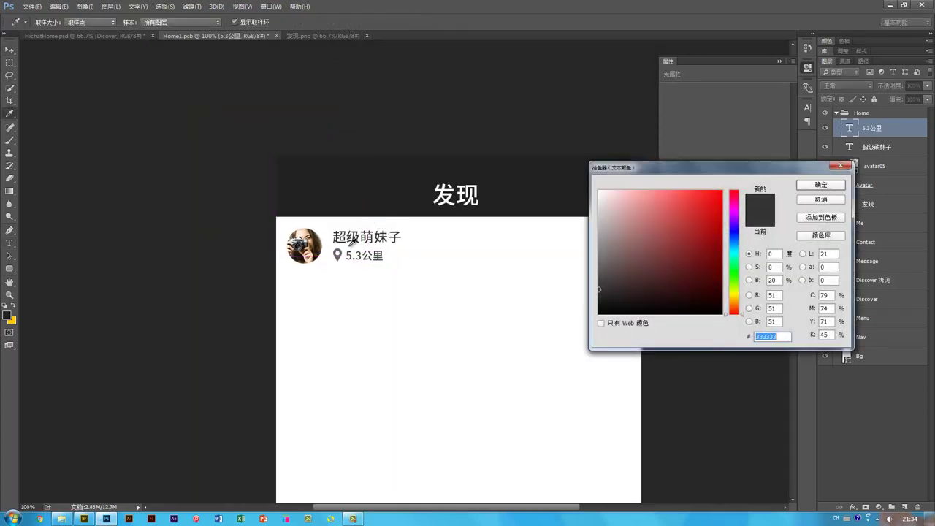
{"action": "left_click", "coordinate": [338, 254]}
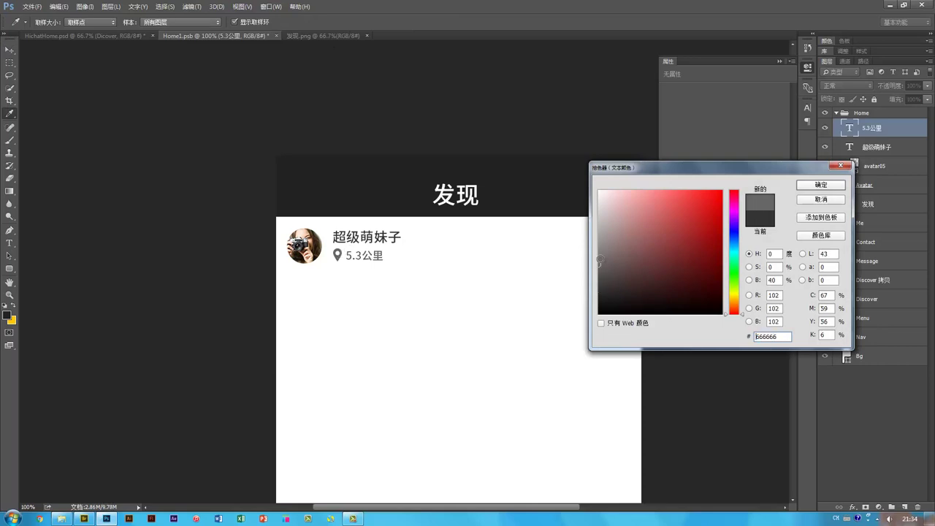
{"action": "key", "text": "Return"}
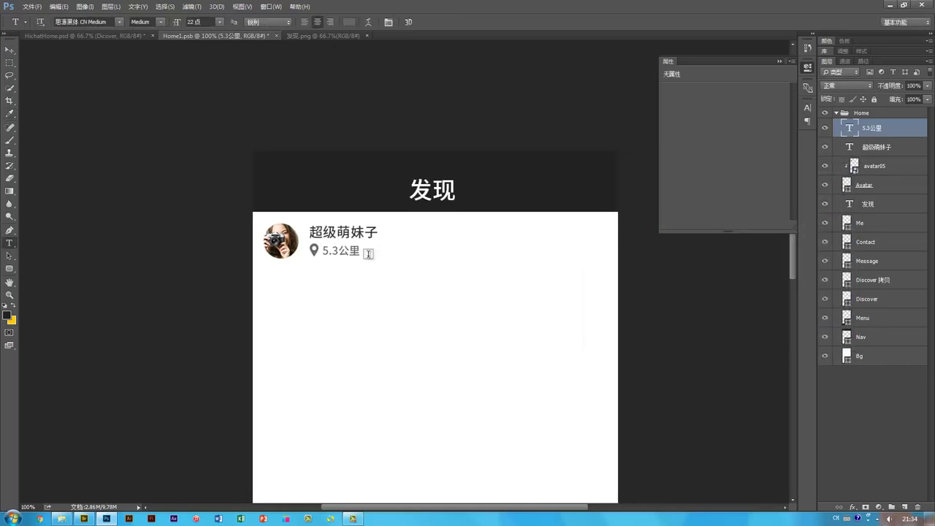
- Change the 5.3公里 text colour to #999999
{"action": "left_click", "coordinate": [350, 23]}
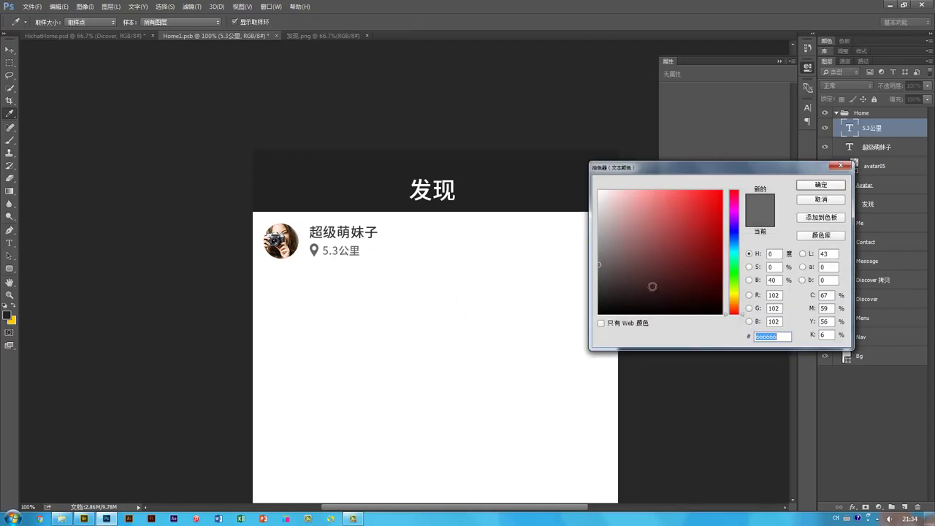
{"action": "left_click_drag", "start_coordinate": [602, 247], "coordinate": [589, 243]}
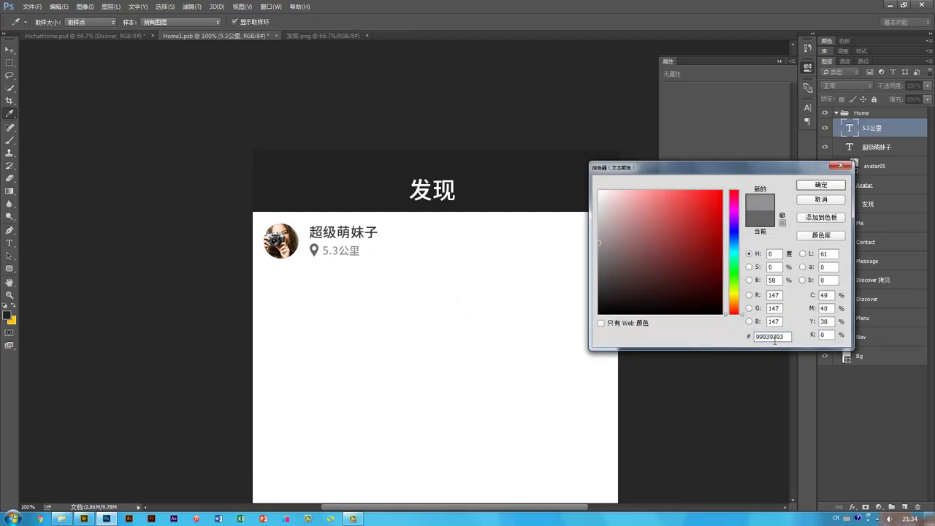
{"action": "double_click", "coordinate": [789, 337]}
{"action": "key", "text": "Return"}
{"action": "key", "text": "v"}
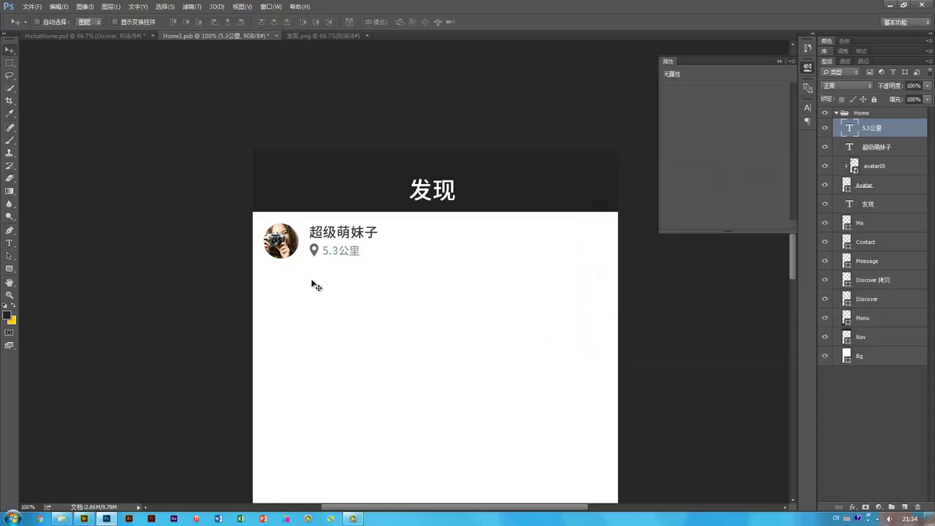
- Recolour the pin icon beside the distance text to #999999 by sampling the 5.3公里 text
{"action": "left_click", "coordinate": [314, 252], "text": "ctrl"}
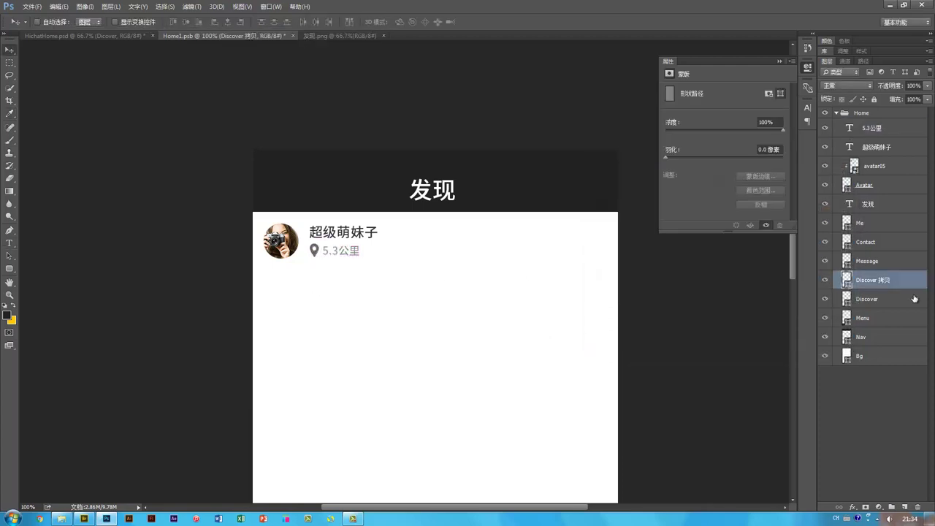
{"action": "double_click", "coordinate": [846, 280]}
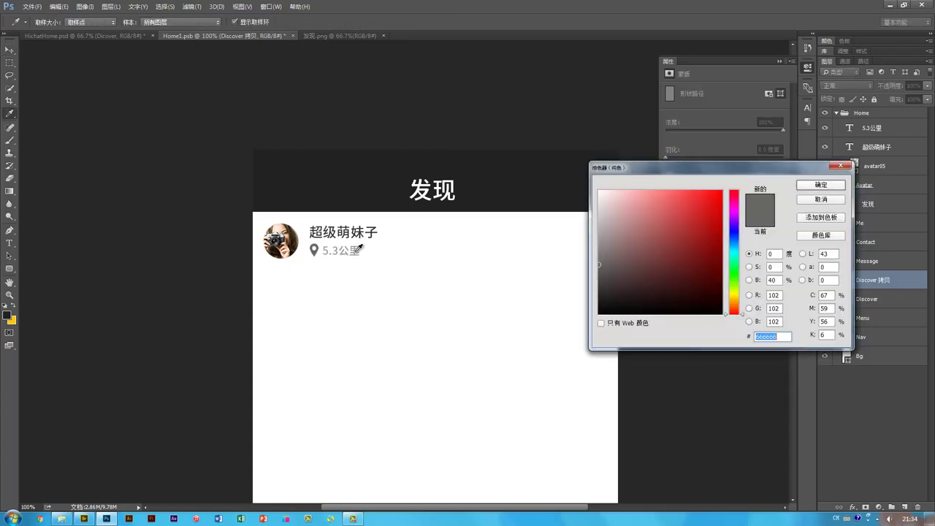
{"action": "left_click", "coordinate": [360, 249]}
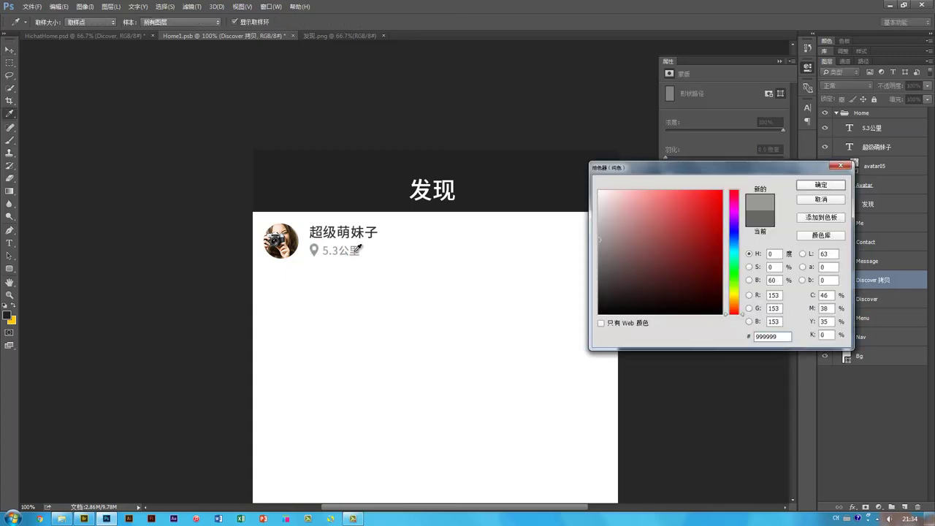
{"action": "key", "text": "Return"}
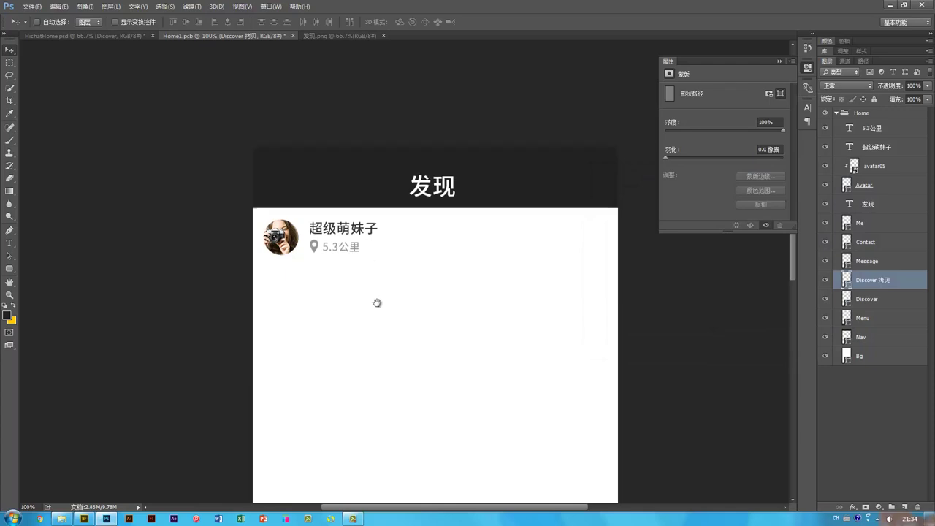
{"action": "left_click_drag", "start_coordinate": [378, 303], "coordinate": [362, 297]}
{"action": "left_click_drag", "start_coordinate": [210, 249], "coordinate": [253, 269]}
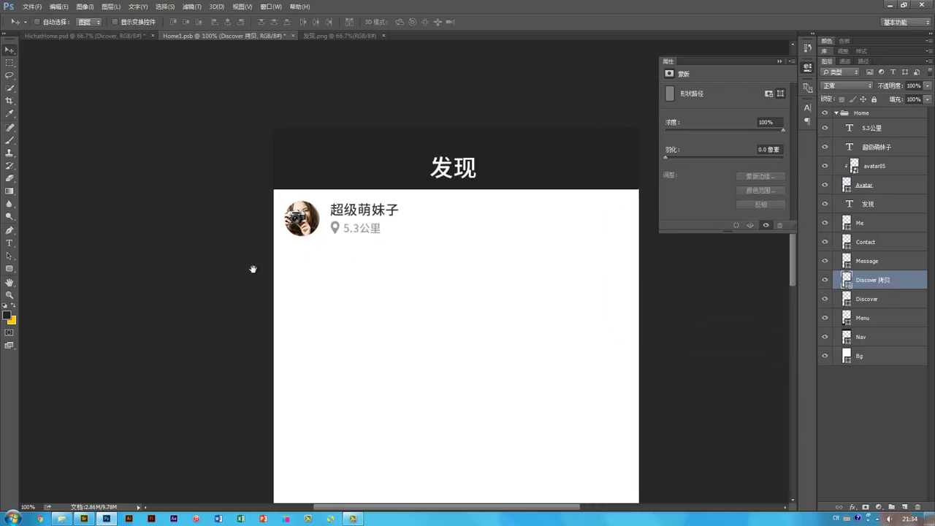
{"action": "key", "text": "ctrl+plus"}
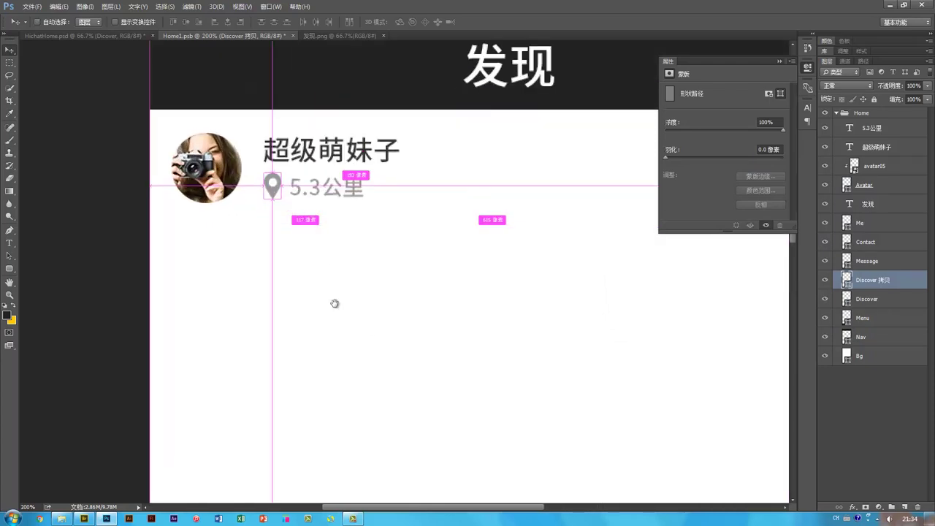
{"action": "left_click_drag", "start_coordinate": [222, 190], "coordinate": [283, 276]}
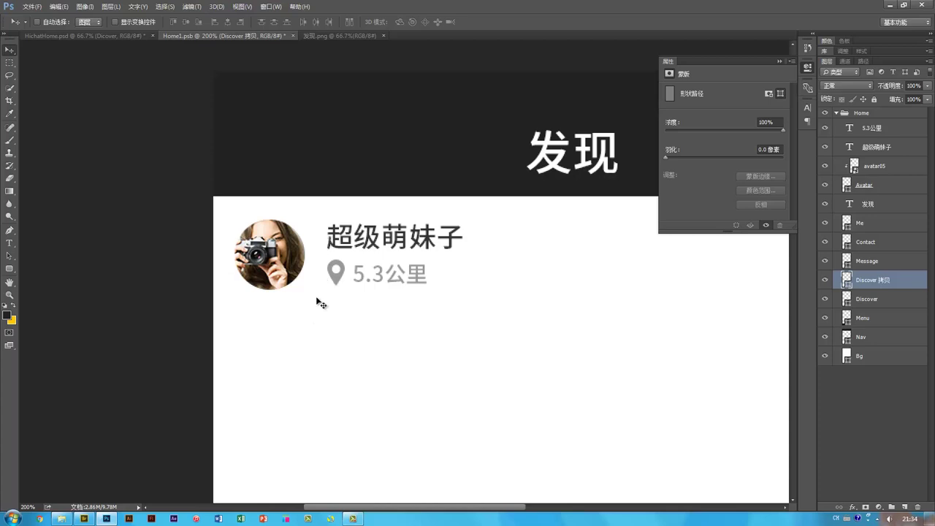
{"action": "key", "text": "ctrl+minus"}
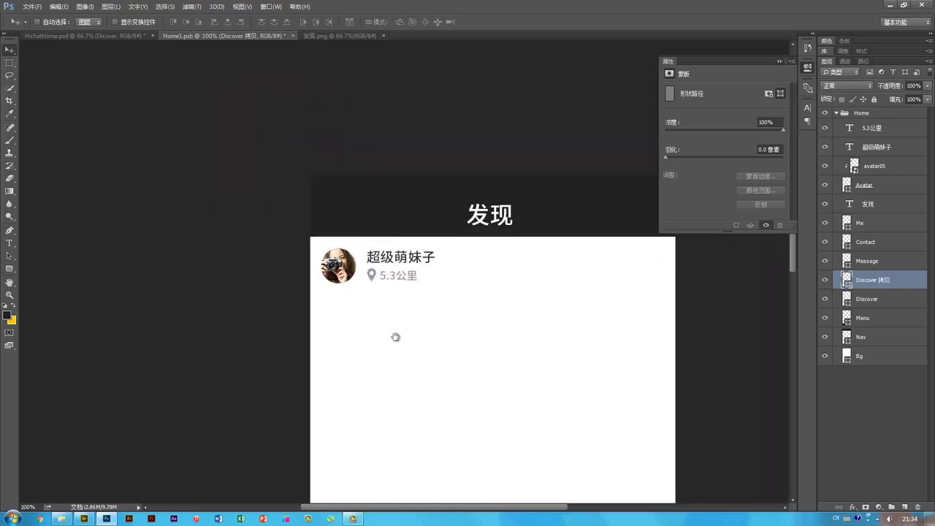
{"action": "left_click_drag", "start_coordinate": [395, 336], "coordinate": [347, 299]}
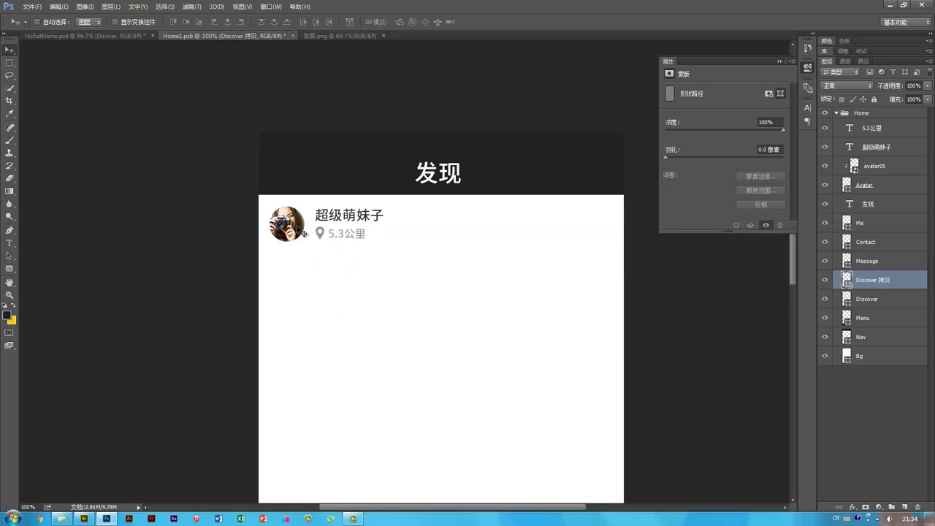
- Select the nickname, the 5.3公里 text and its pin icon together and nudge them closer to the avatar
{"action": "left_click_drag", "start_coordinate": [399, 265], "coordinate": [348, 226]}
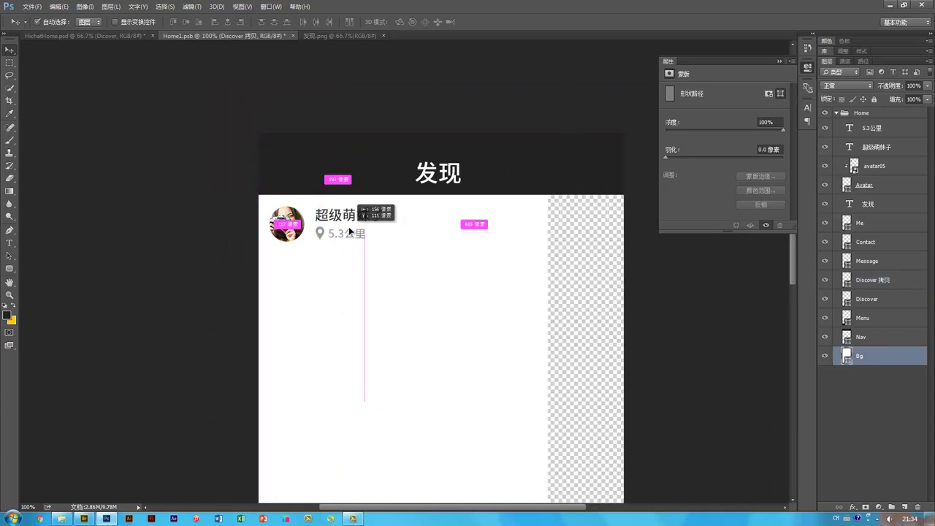
{"action": "key", "text": "ctrl+z"}
{"action": "left_click", "coordinate": [324, 235]}
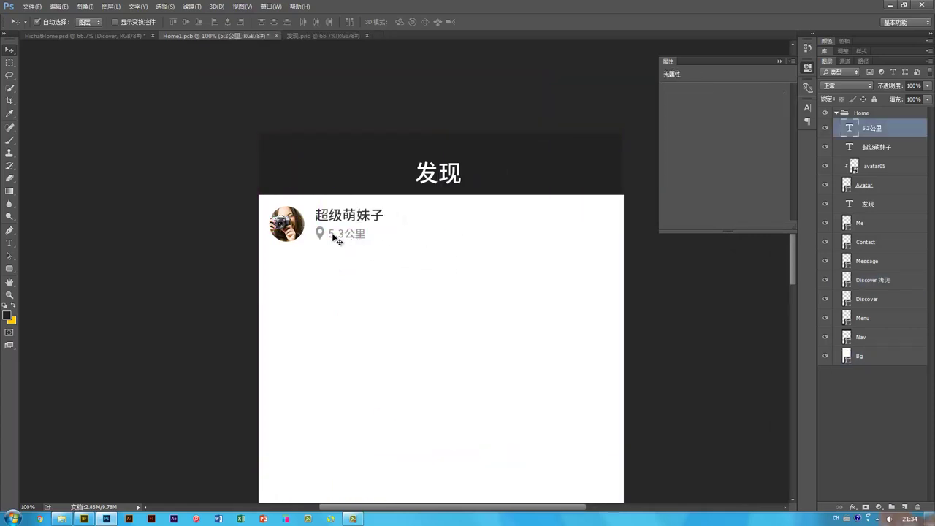
{"action": "left_click", "coordinate": [344, 217], "text": "shift"}
{"action": "left_click", "coordinate": [340, 218], "text": "shift"}
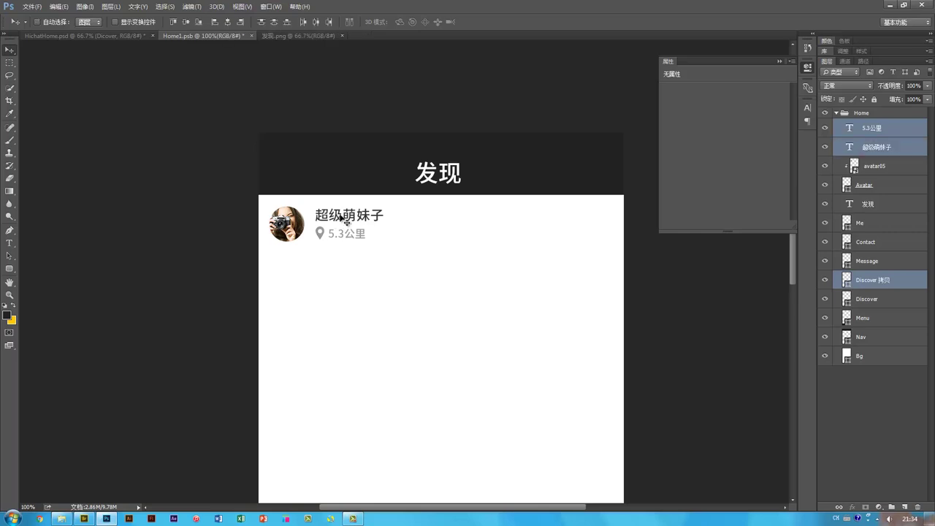
{"action": "key", "text": "Left"}
{"action": "key", "text": "Left"}
{"action": "key", "text": "Left"}
{"action": "key", "text": "Left"}
{"action": "key", "text": "Left"}
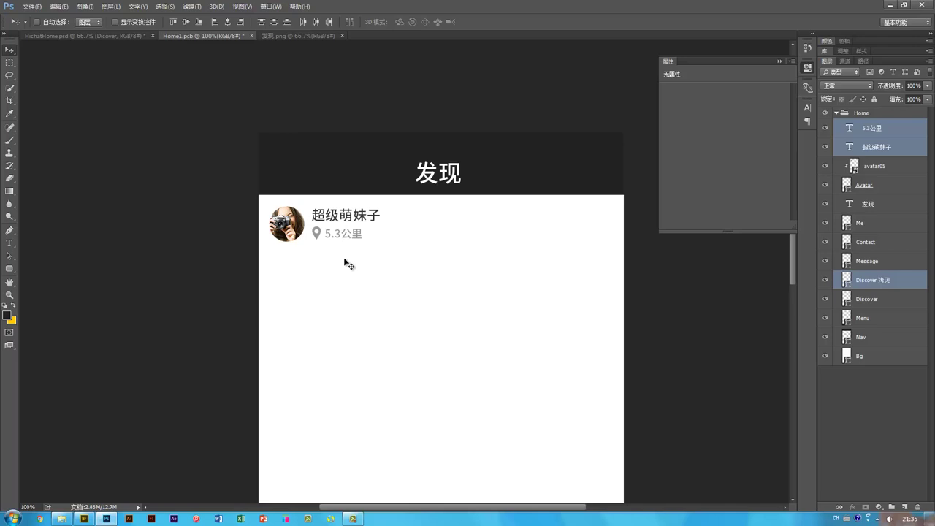
{"action": "key", "text": "Left"}
- Show the rulers and add vertical guides at the avatar's left edge and at the left edge of the nickname and pin icon
{"action": "left_click_drag", "start_coordinate": [460, 411], "coordinate": [420, 341]}
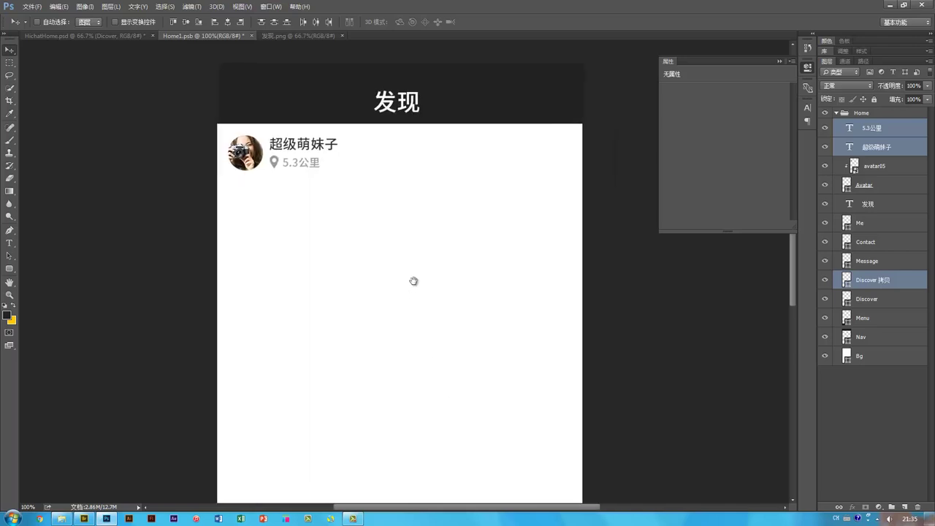
{"action": "left_click_drag", "start_coordinate": [407, 263], "coordinate": [405, 278]}
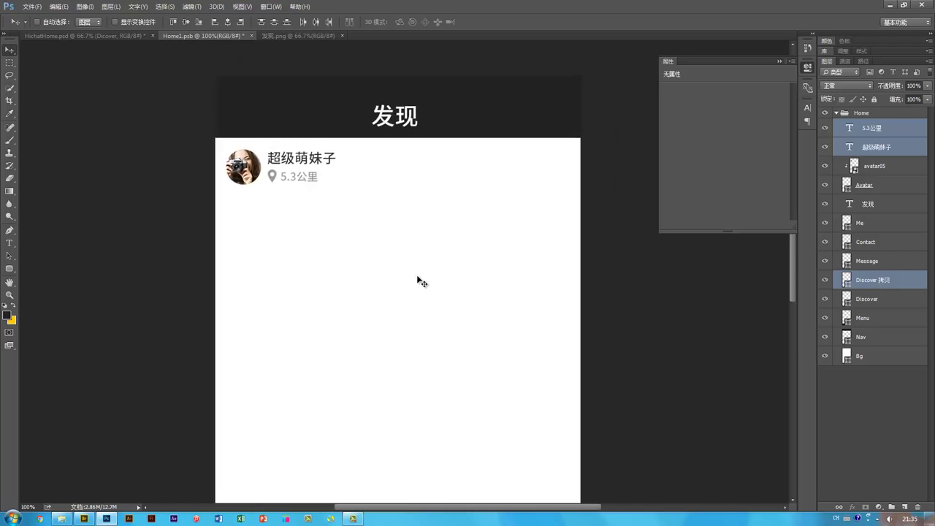
{"action": "key", "text": "ctrl+r"}
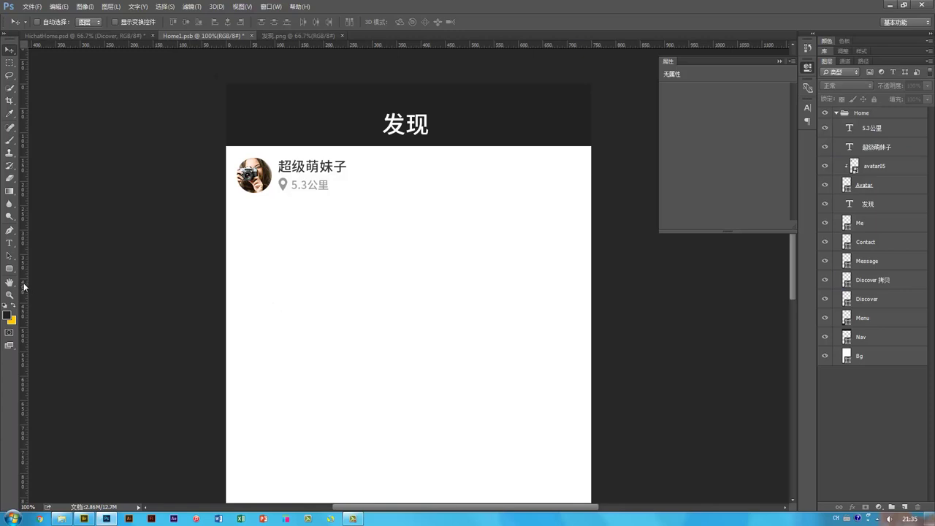
{"action": "left_click_drag", "start_coordinate": [25, 286], "coordinate": [236, 223]}
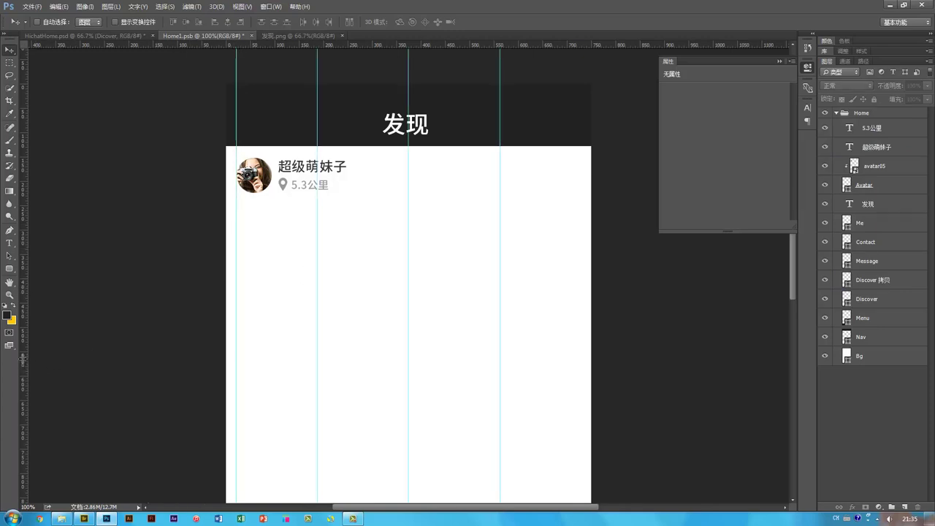
{"action": "left_click_drag", "start_coordinate": [22, 359], "coordinate": [278, 188]}
{"action": "key", "text": "space"}
{"action": "left_click_drag", "start_coordinate": [302, 377], "coordinate": [285, 349]}
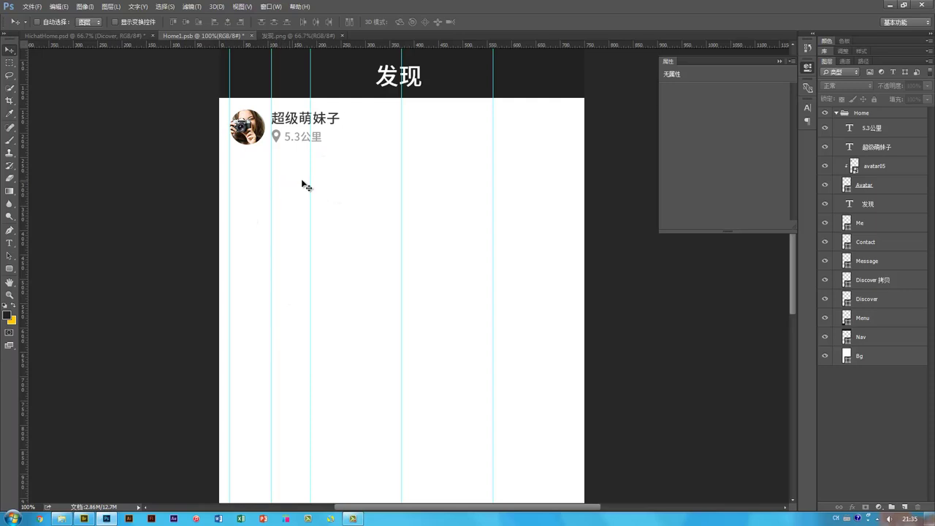
{"action": "key", "text": "space"}
{"action": "left_click_drag", "start_coordinate": [455, 191], "coordinate": [448, 253]}
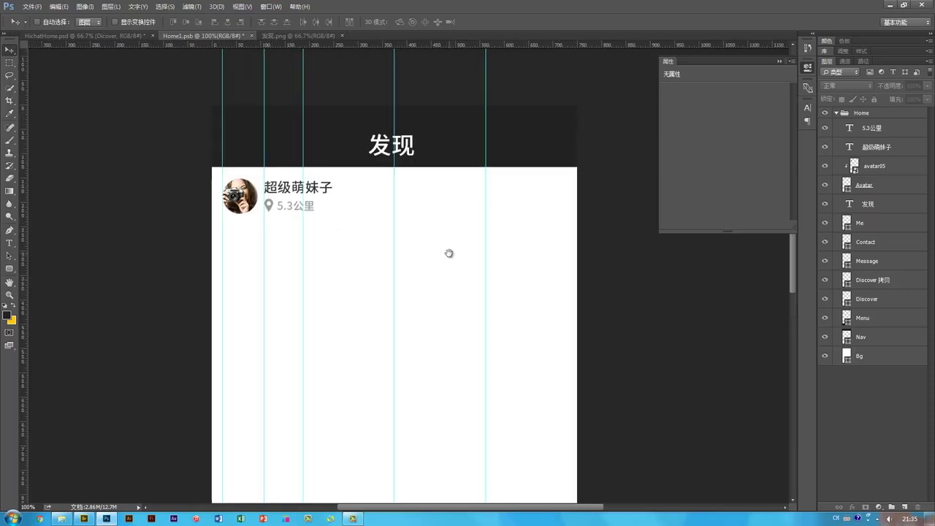
- Duplicate the 5.3公里 text to the right end of the nickname row and hide the guides
{"action": "key", "text": "ctrl"}
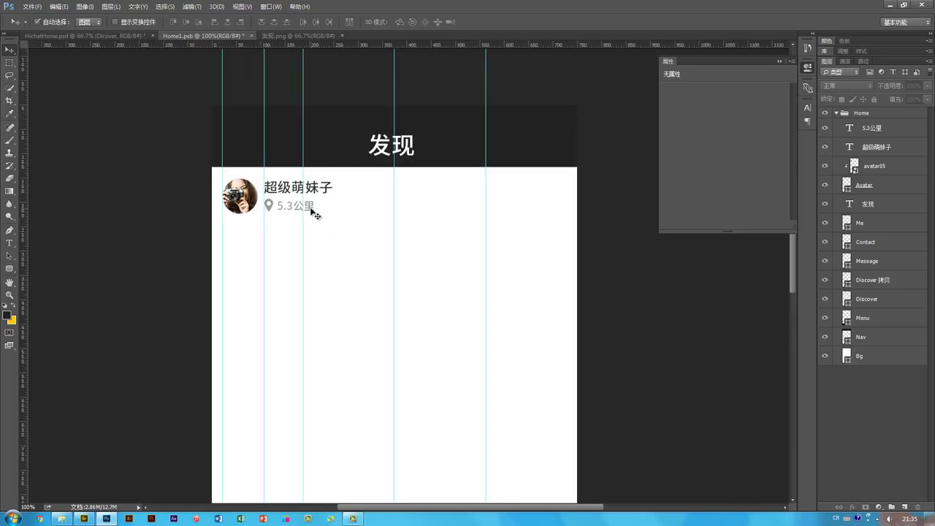
{"action": "left_click", "coordinate": [313, 213], "text": "ctrl"}
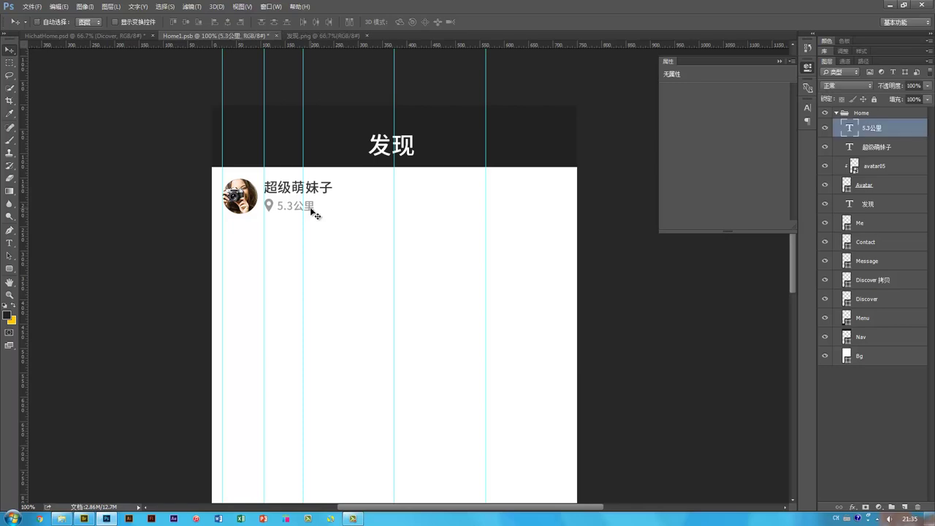
{"action": "left_click_drag", "start_coordinate": [309, 210], "coordinate": [539, 188]}
{"action": "key", "text": "ctrl+j"}
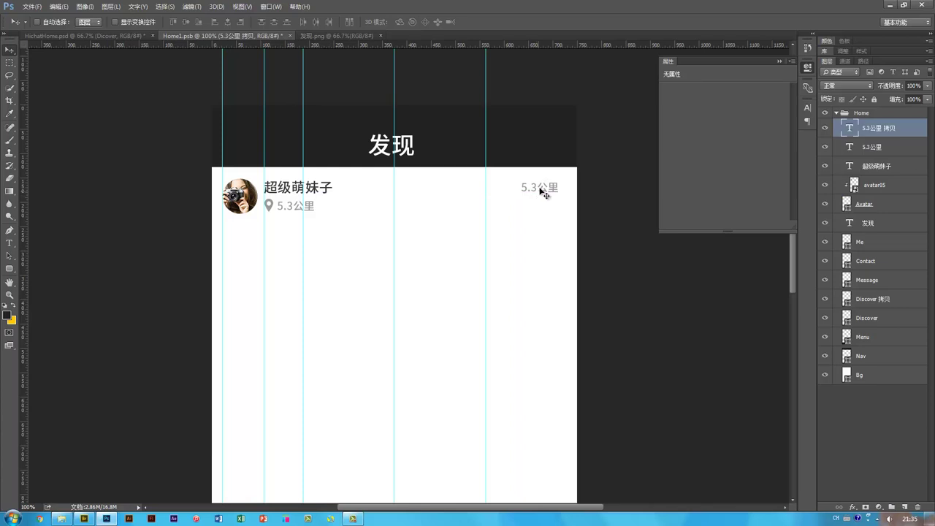
{"action": "key", "text": "ctrl+minus"}
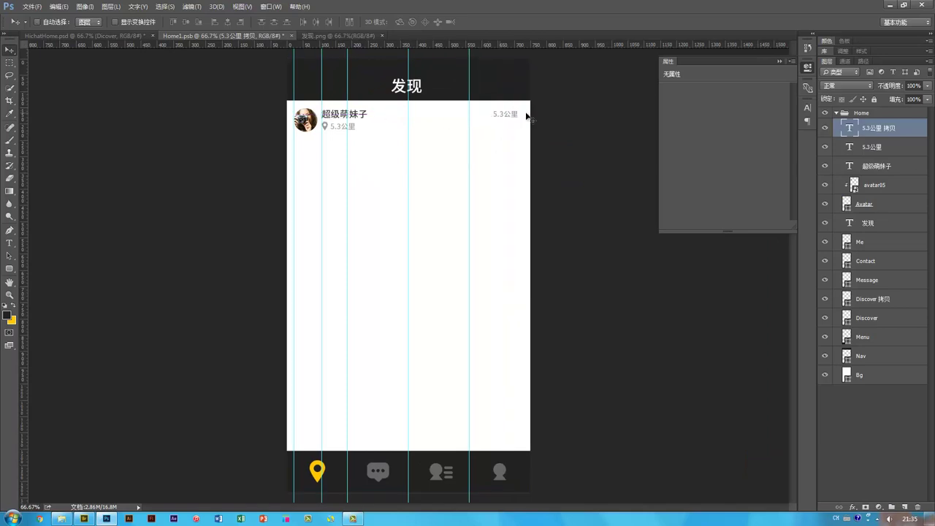
{"action": "key", "text": "ctrl+semicolon"}
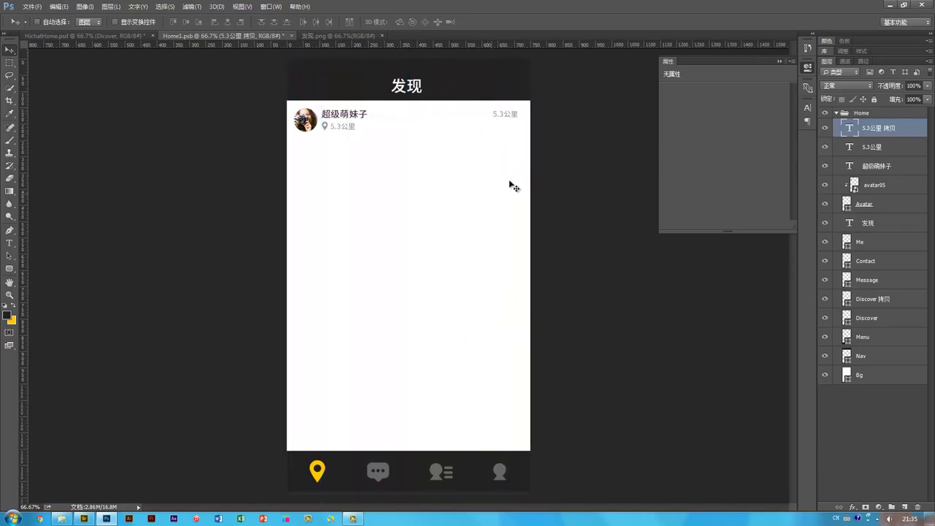
- Change the duplicated distance text's wording to 2分钟前 and hide the rulers
{"action": "double_click", "coordinate": [506, 116]}
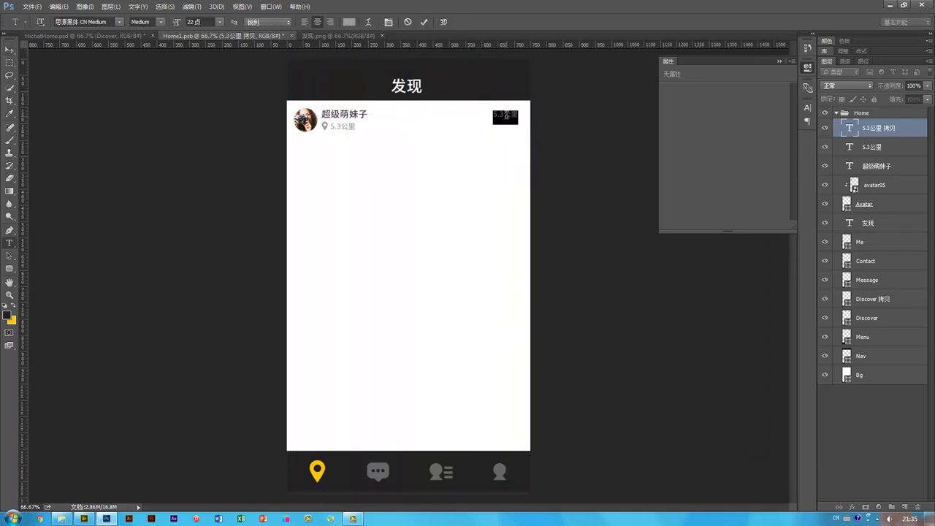
{"action": "type", "text": "2"}
{"action": "key", "text": "ctrl+space"}
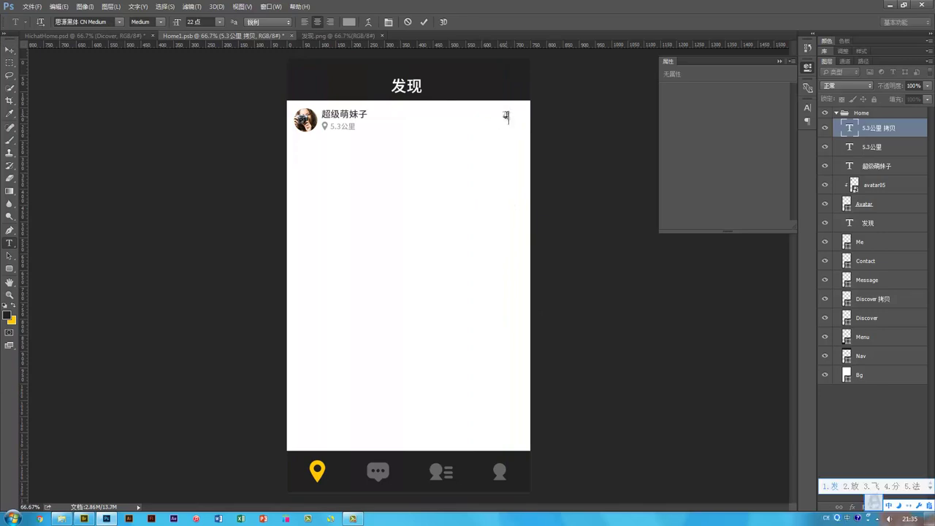
{"action": "type", "text": "fenzhong"}
{"action": "key", "text": "space"}
{"action": "type", "text": "qian"}
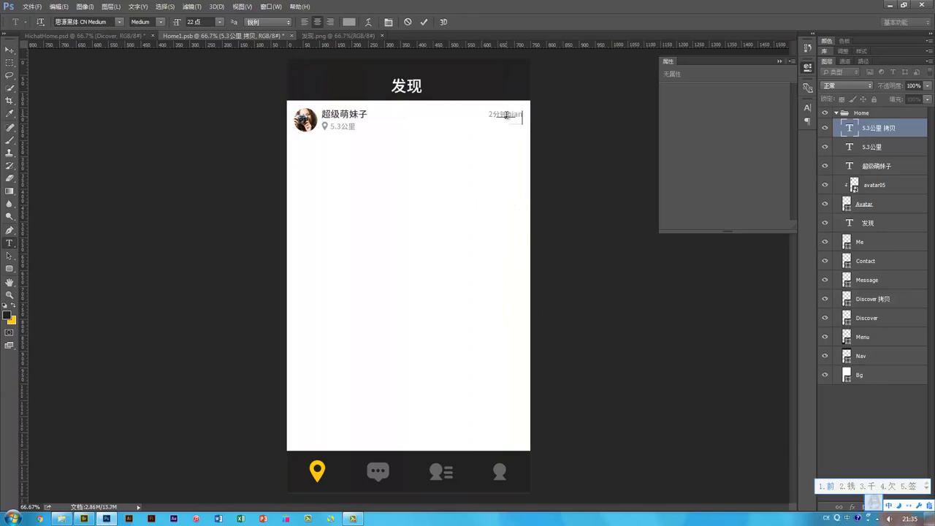
{"action": "key", "text": "space"}
{"action": "key", "text": "ctrl+space"}
{"action": "key", "text": "ctrl+Return"}
{"action": "key", "text": "v"}
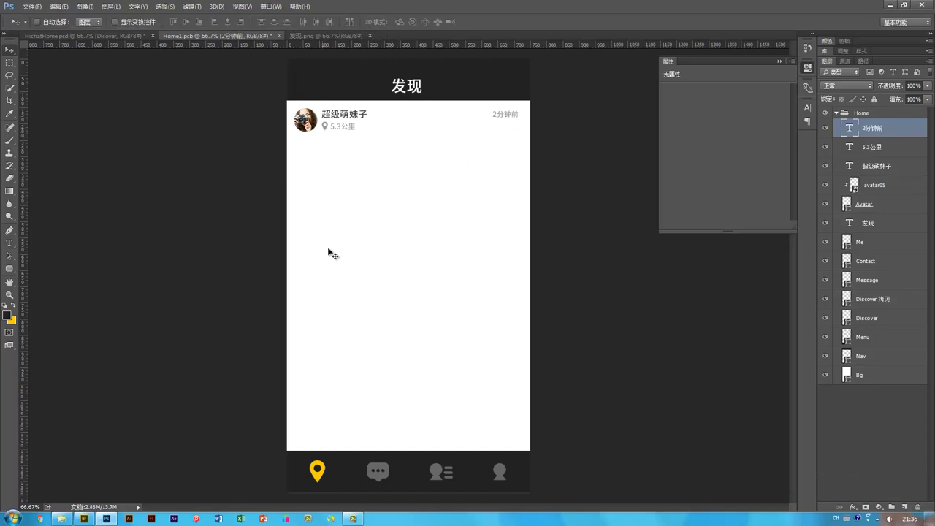
{"action": "key", "text": "ctrl"}
{"action": "key", "text": "ctrl+r"}
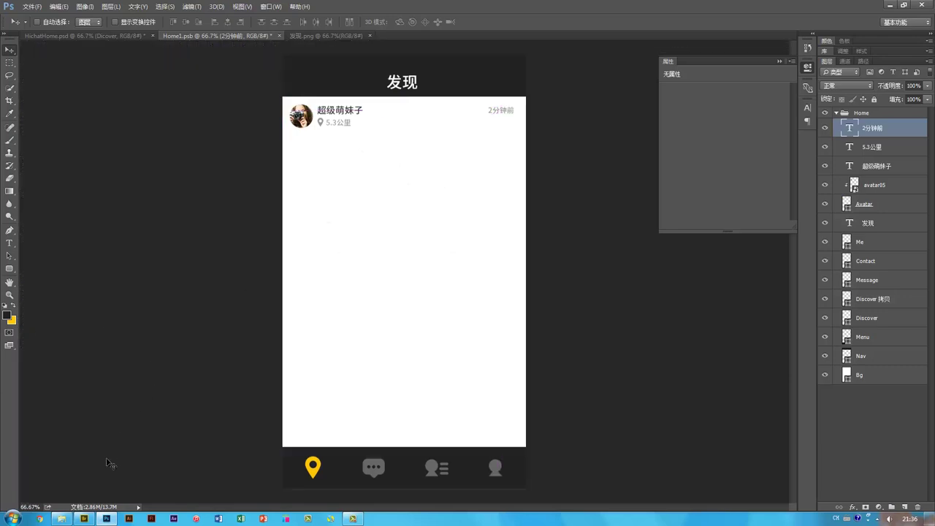
- Switch to Bridge and place special-guest-2_XL.jpg from the Images folder into the Discover screen at full screen width
{"action": "left_click", "coordinate": [82, 519]}
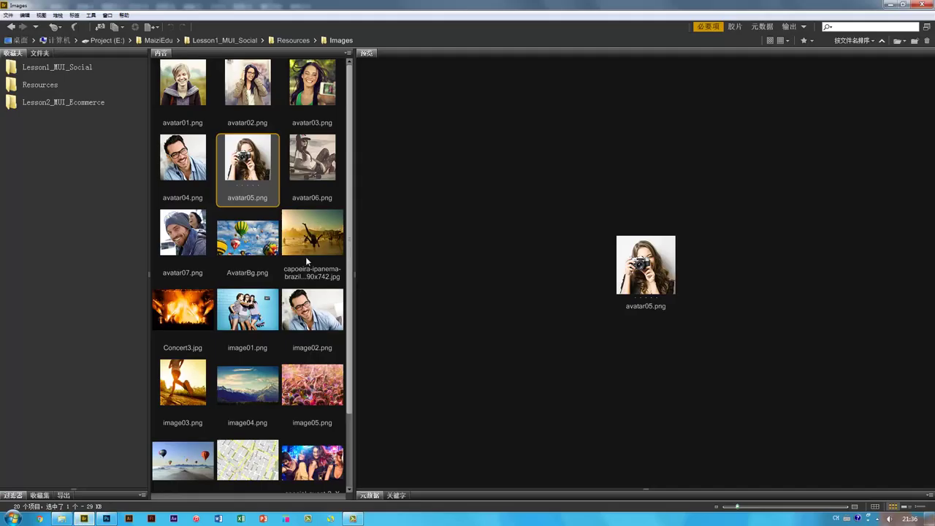
{"action": "scroll", "coordinate": [305, 257], "scroll_direction": "down", "scroll_amount": 1}
{"action": "left_click", "coordinate": [248, 236]}
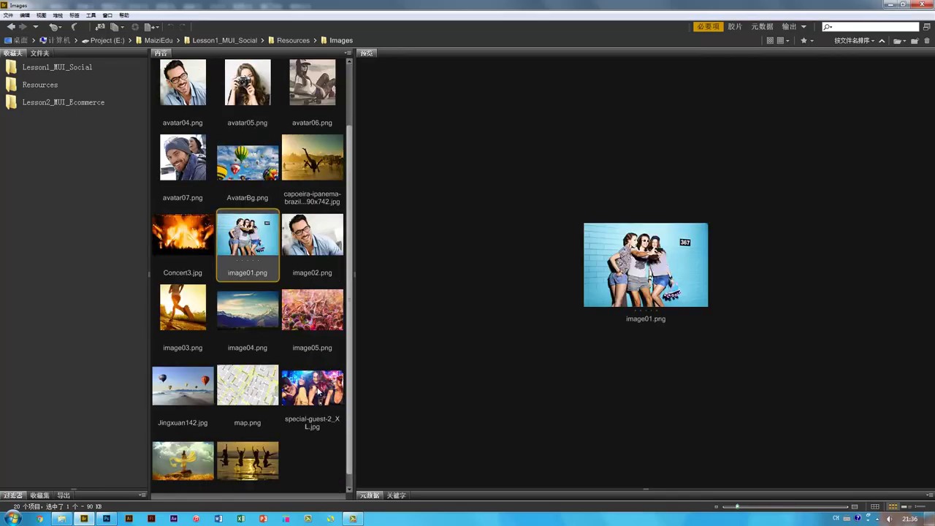
{"action": "left_click", "coordinate": [317, 388]}
{"action": "left_click_drag", "start_coordinate": [318, 385], "coordinate": [431, 239]}
{"action": "key", "text": "Return"}
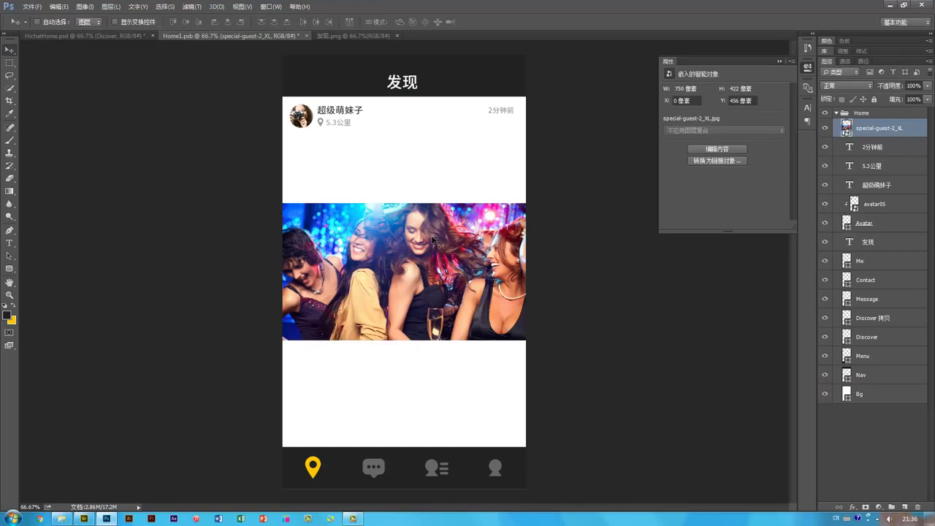
- Move the party photo below the distance row, flush with the nickname, and scale it to end at the time text's right edge
{"action": "left_click_drag", "start_coordinate": [420, 287], "coordinate": [453, 218]}
{"action": "left_click_drag", "start_coordinate": [493, 263], "coordinate": [493, 264]}
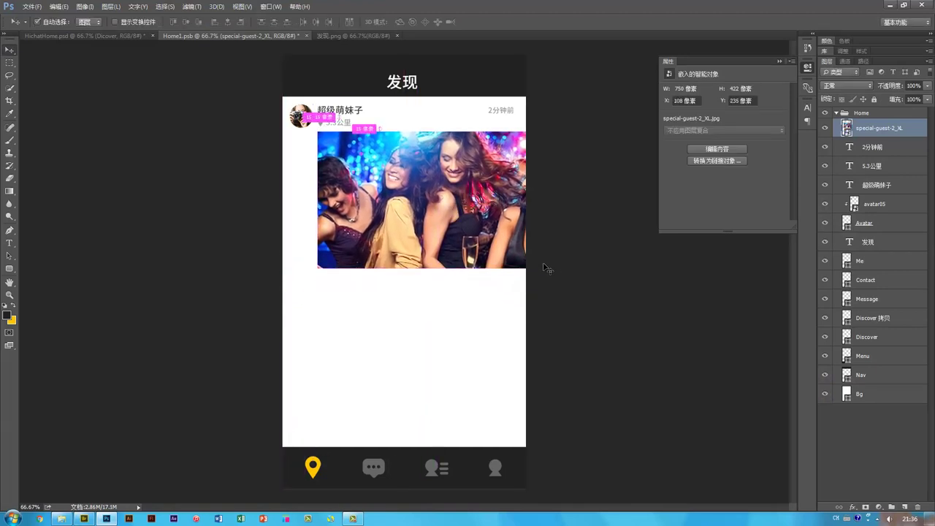
{"action": "key", "text": "ctrl+t"}
{"action": "left_click_drag", "start_coordinate": [561, 270], "coordinate": [518, 240]}
{"action": "key", "text": "Return"}
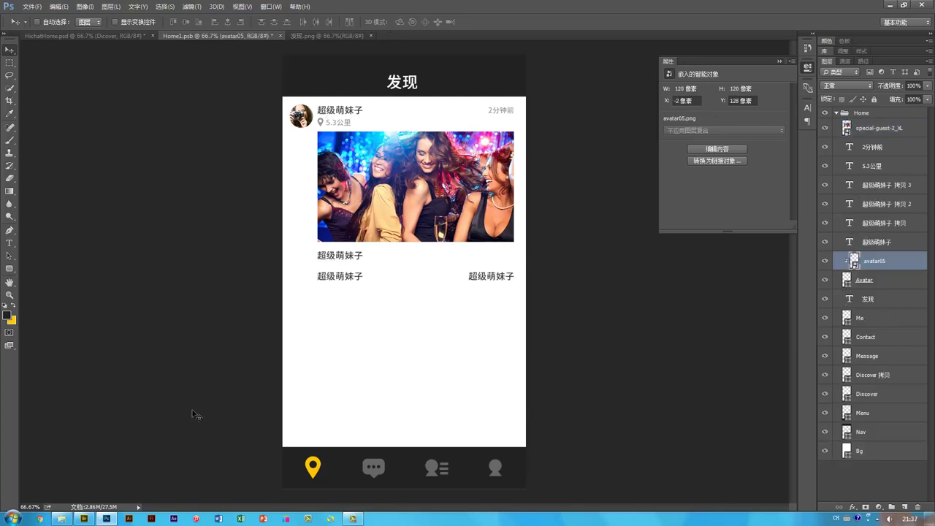
- Check the photo layout in the 发现 wireframe and hide the special-guest-2_XL photo on the Discover screen
{"action": "left_click", "coordinate": [321, 35]}
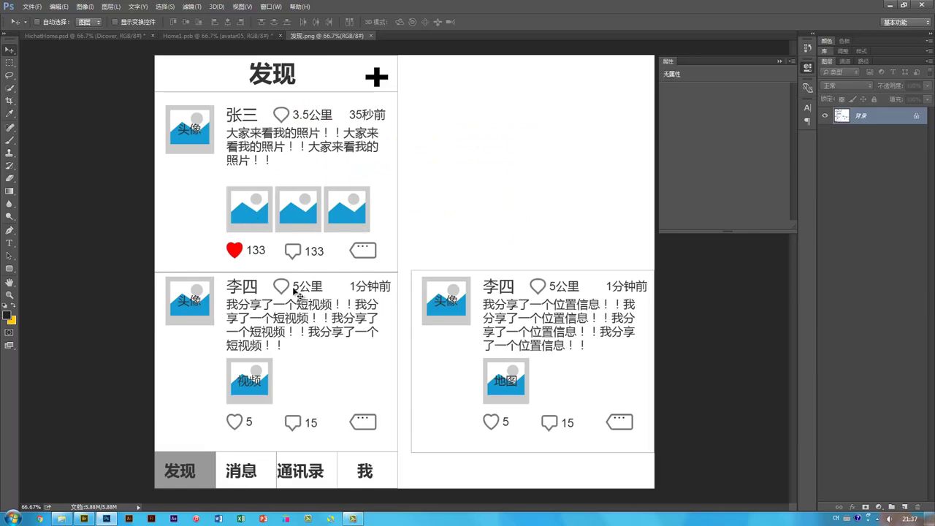
{"action": "left_click", "coordinate": [230, 33]}
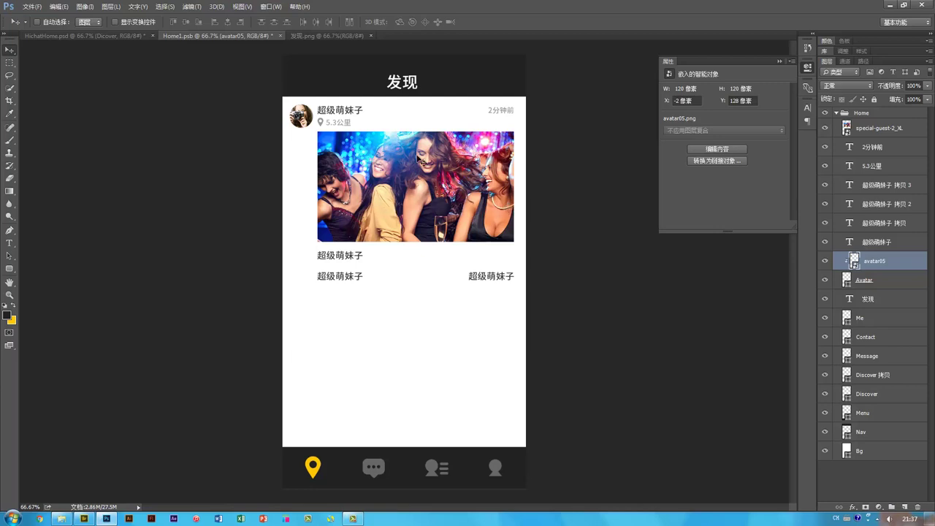
{"action": "left_click", "coordinate": [566, 197], "text": "ctrl"}
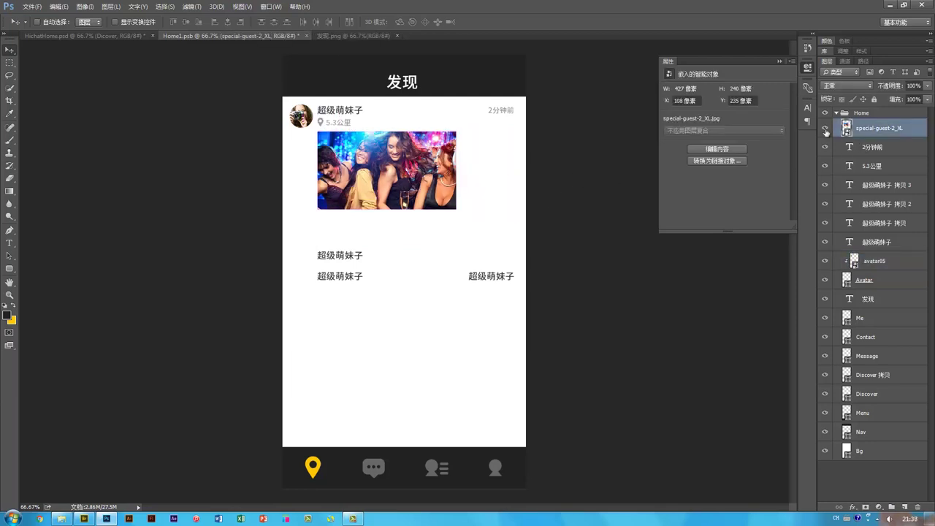
{"action": "left_click", "coordinate": [827, 130]}
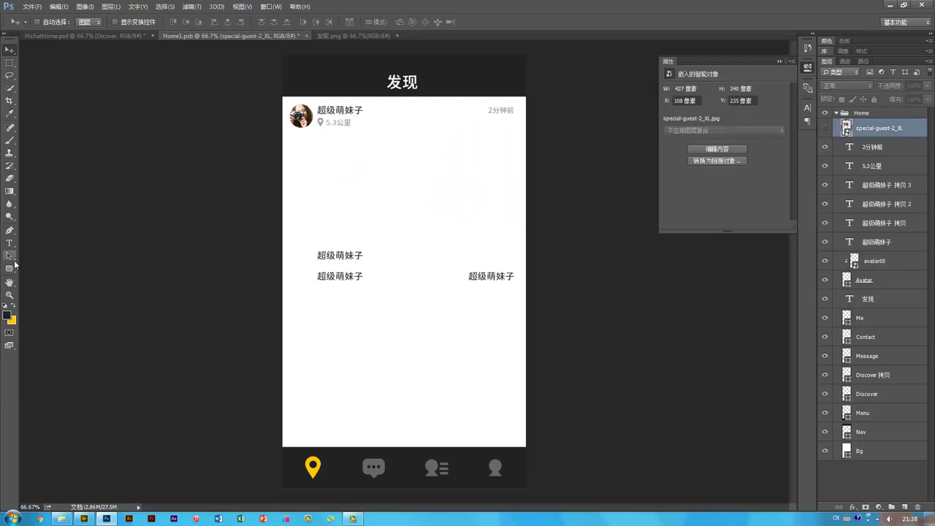
- Show the guides and draw a yellow rectangle about 611 × 237 px below the distance row, starting at the nickname guide
{"action": "left_click_drag", "start_coordinate": [10, 268], "coordinate": [44, 269]}
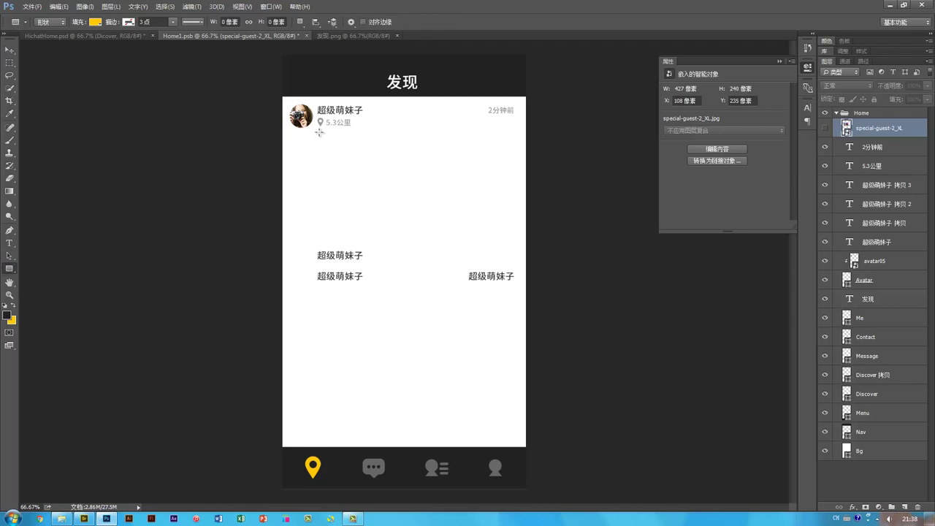
{"action": "left_click_drag", "start_coordinate": [319, 132], "coordinate": [504, 188]}
{"action": "key", "text": "ctrl+z"}
{"action": "key", "text": "ctrl+semicolon"}
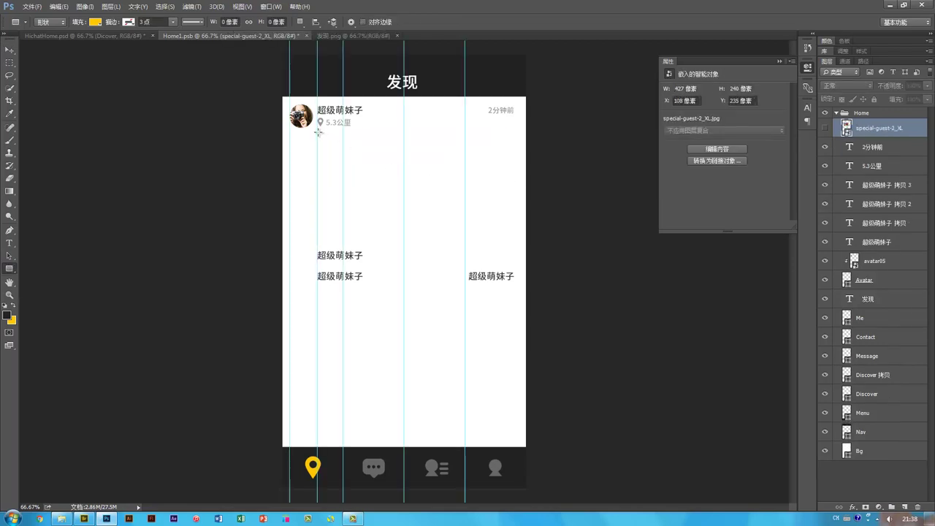
{"action": "left_click_drag", "start_coordinate": [317, 132], "coordinate": [515, 209]}
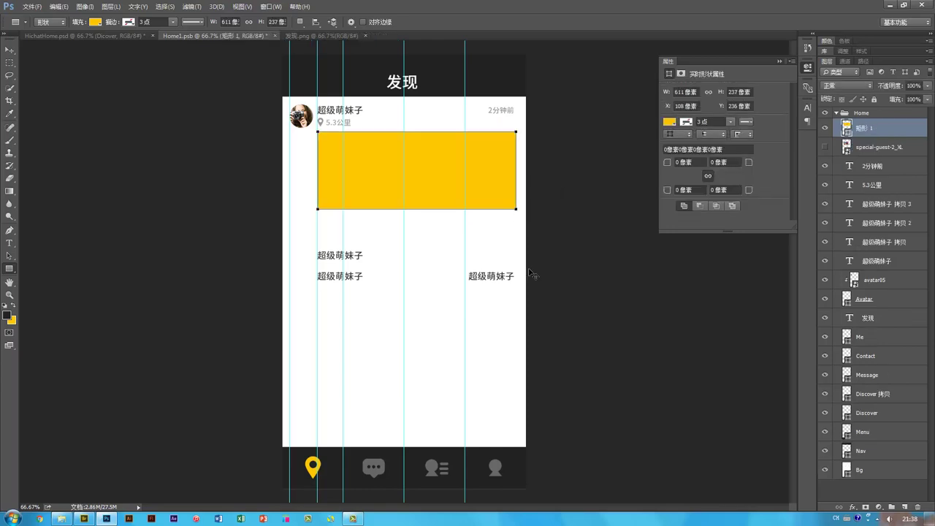
- Set the yellow rectangle's width to 600 px and stretch its bottom edge down to a height of 300 px
{"action": "key", "text": "v"}
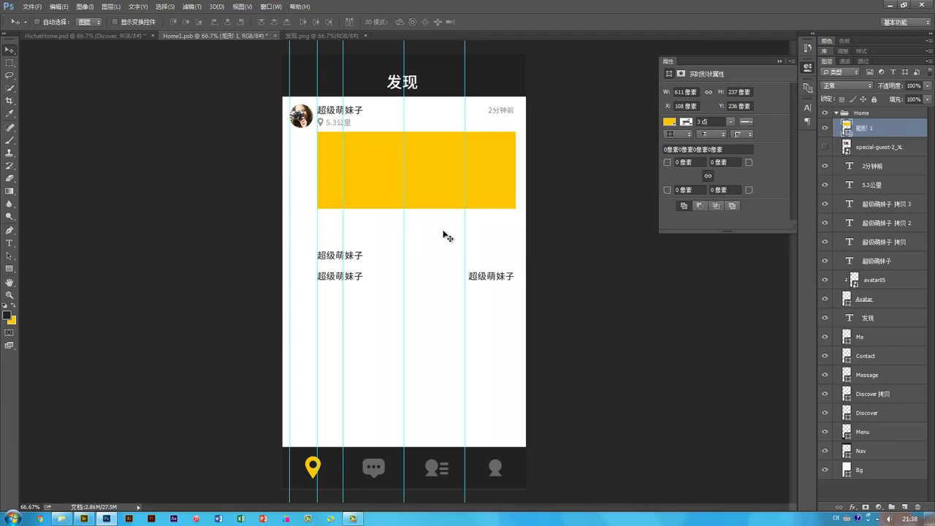
{"action": "key", "text": "a"}
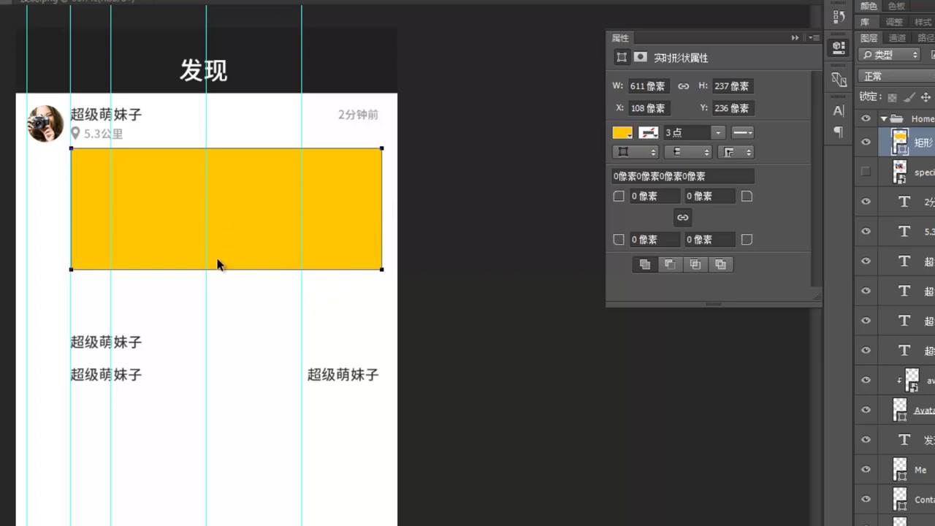
{"action": "double_click", "coordinate": [641, 85]}
{"action": "type", "text": "600"}
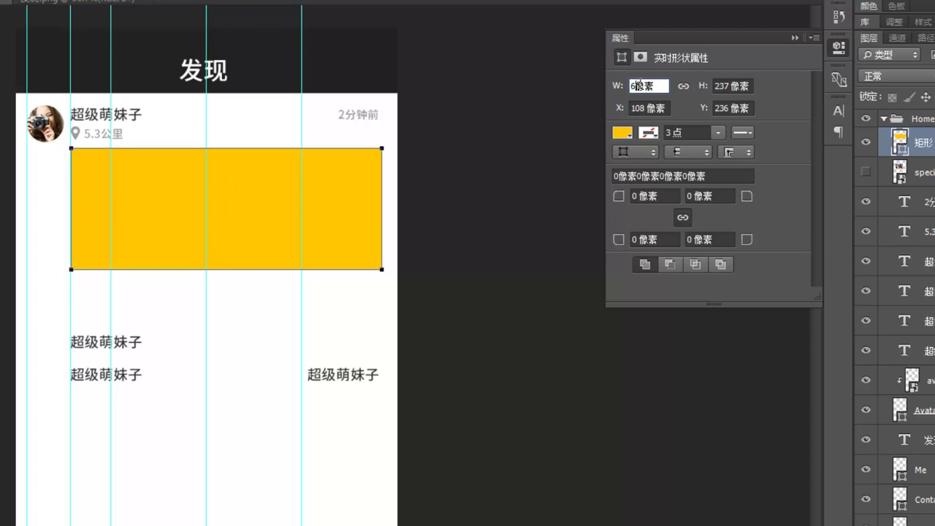
{"action": "key", "text": "Return"}
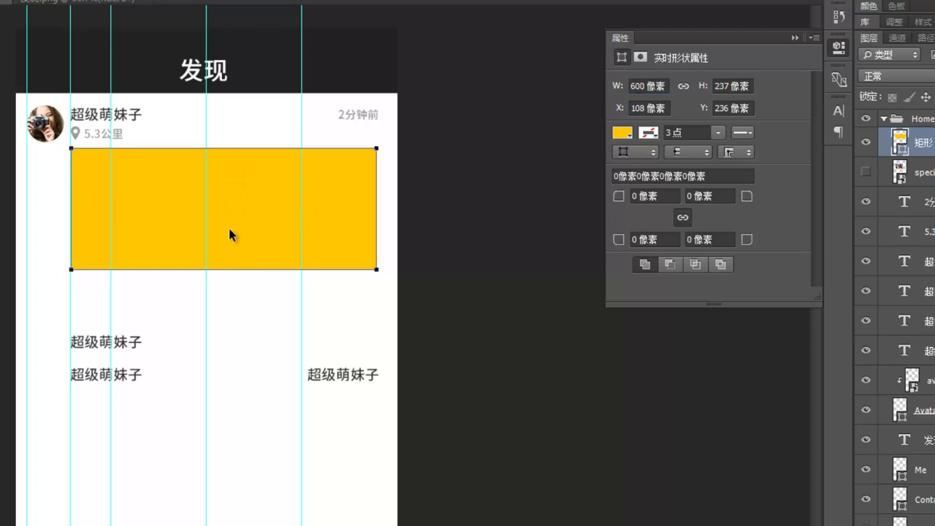
{"action": "key", "text": "ctrl+t"}
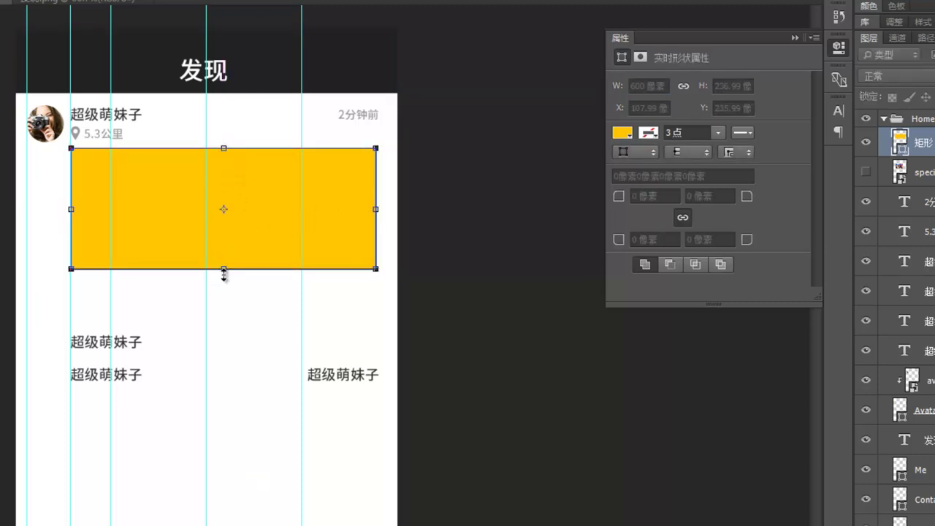
{"action": "left_click_drag", "start_coordinate": [224, 269], "coordinate": [225, 301]}
{"action": "key", "text": "Return"}
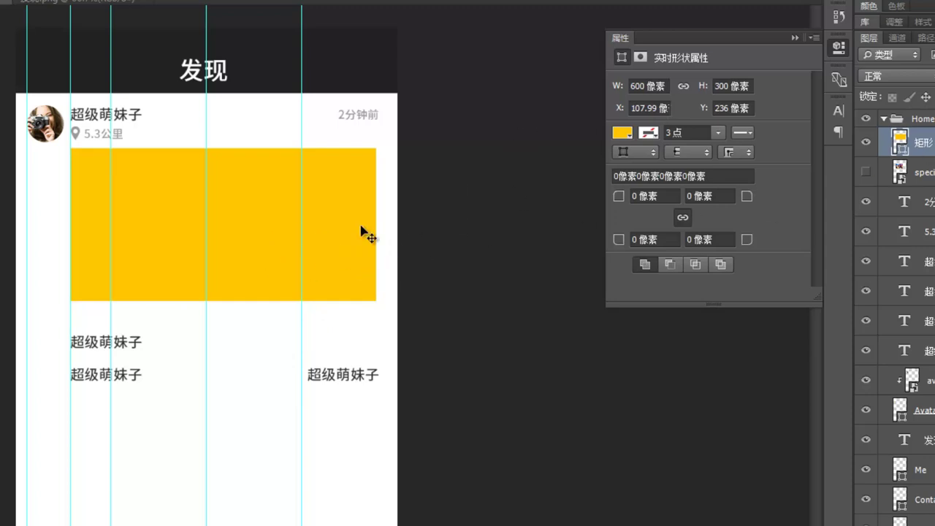
- Set the yellow rectangle's width to 300 px and merge it with a duplicate placed just to its right
{"action": "double_click", "coordinate": [635, 85]}
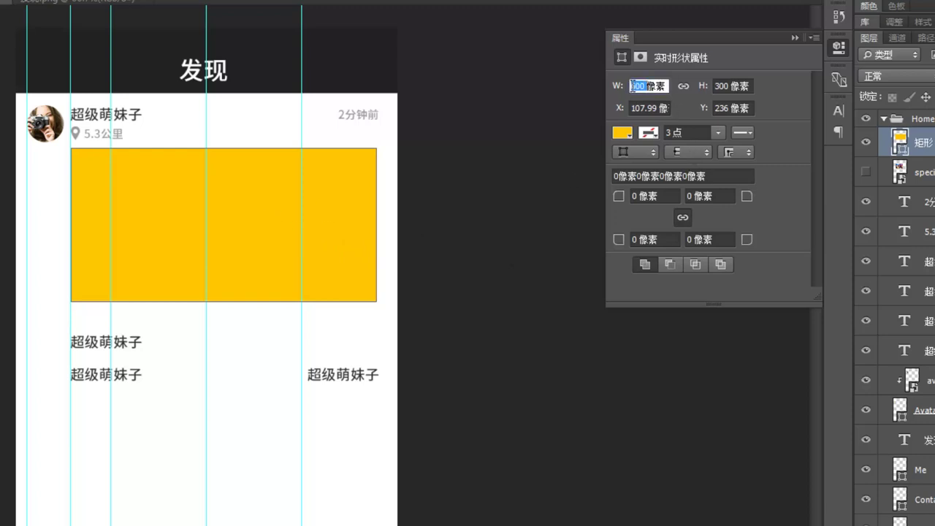
{"action": "key", "text": "BackSpace"}
{"action": "type", "text": "300"}
{"action": "key", "text": "Return"}
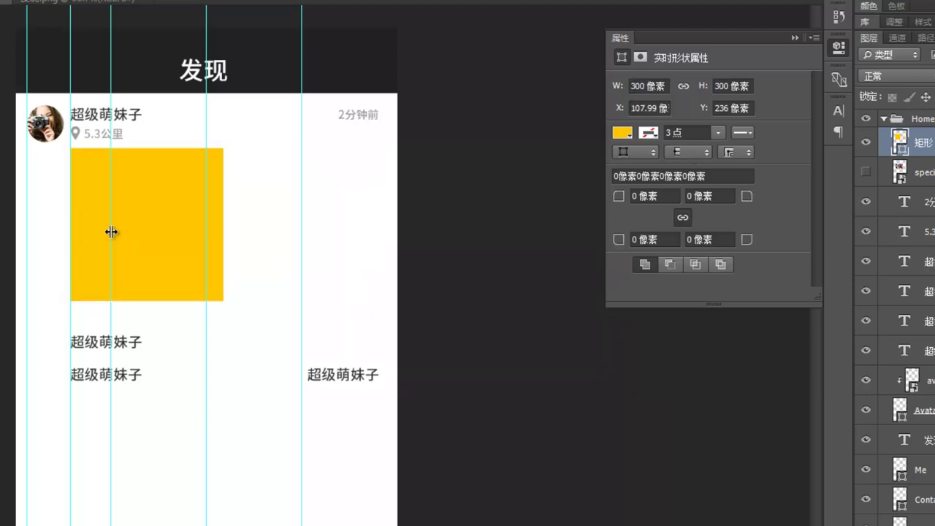
{"action": "left_click_drag", "start_coordinate": [148, 241], "coordinate": [297, 248]}
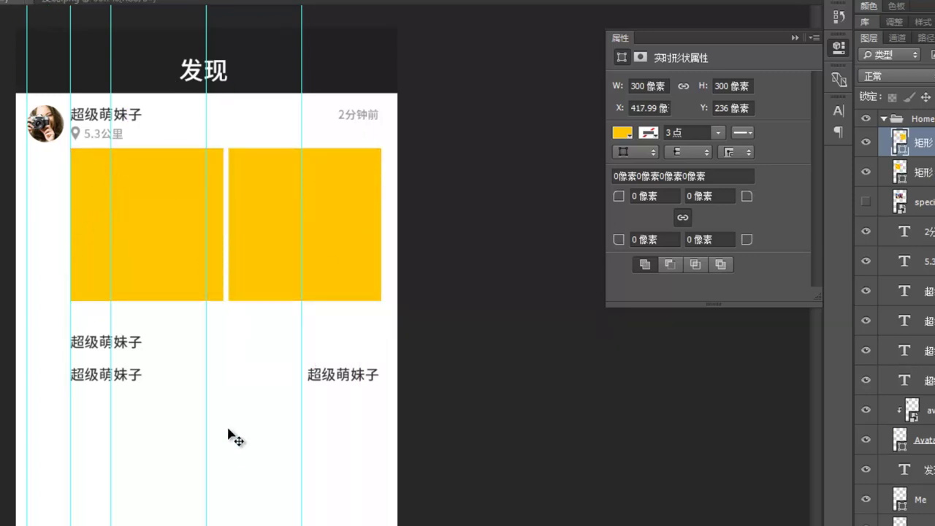
{"action": "key", "text": "ctrl+e"}
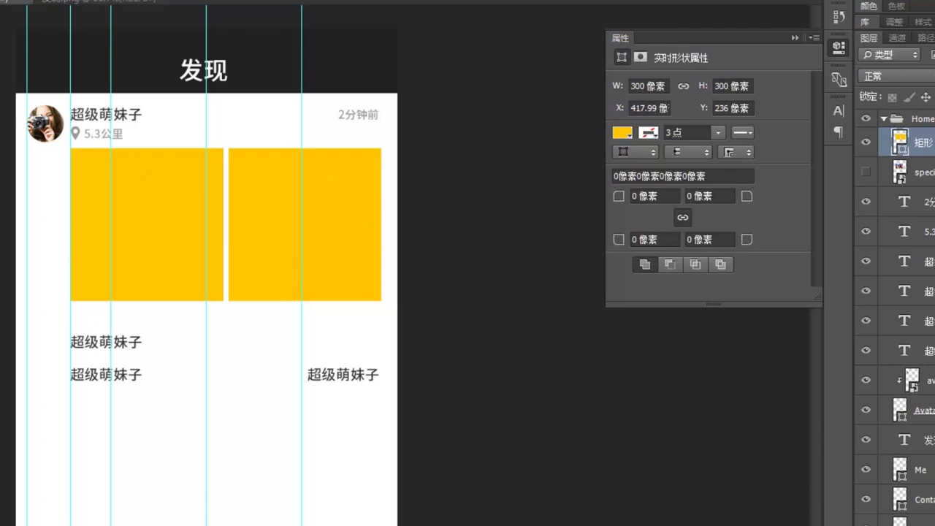
- In a duplicate of the two-square layer, with the original hidden, resize the left square to 200 × 200 px and delete the right one
{"action": "key", "text": "ctrl+z"}
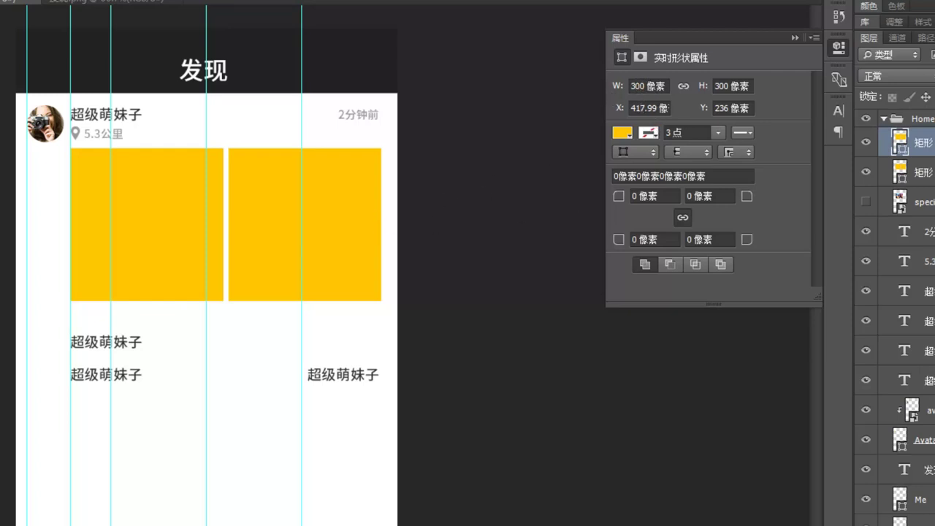
{"action": "left_click", "coordinate": [860, 171]}
{"action": "key", "text": "a"}
{"action": "left_click", "coordinate": [180, 192]}
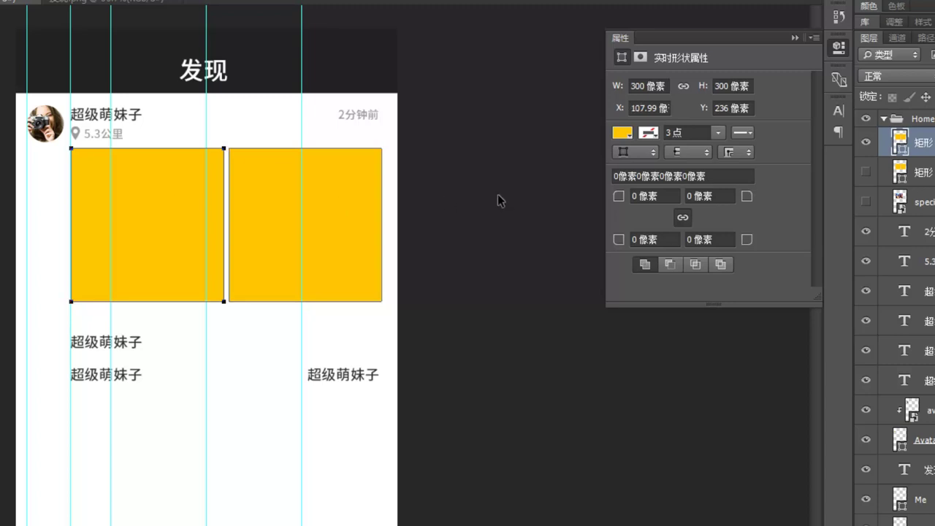
{"action": "left_click", "coordinate": [640, 87]}
{"action": "type", "text": "200"}
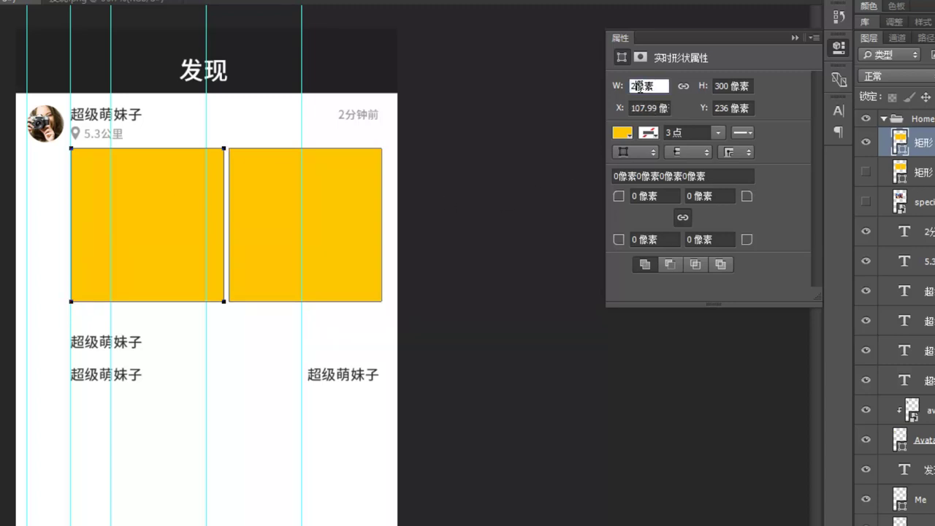
{"action": "key", "text": "Tab"}
{"action": "type", "text": "200"}
{"action": "key", "text": "Return"}
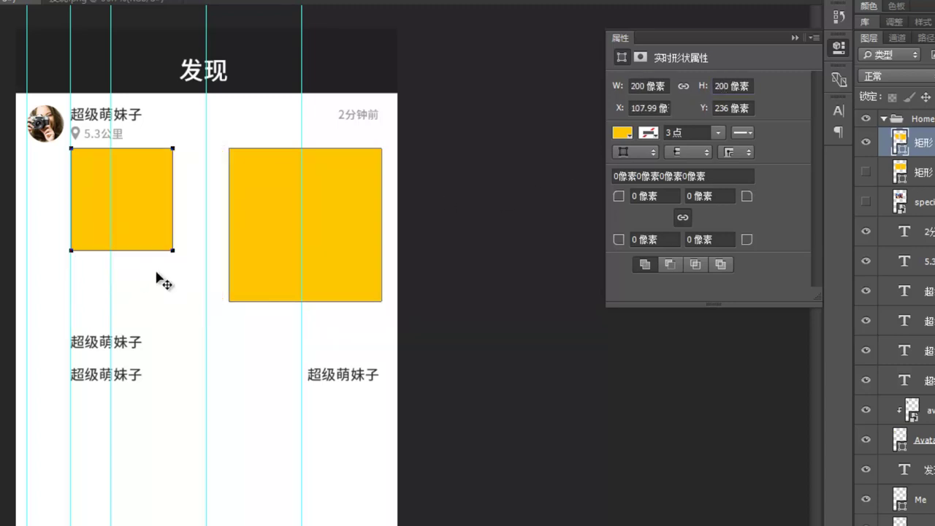
{"action": "left_click", "coordinate": [348, 233]}
{"action": "key", "text": "Delete"}
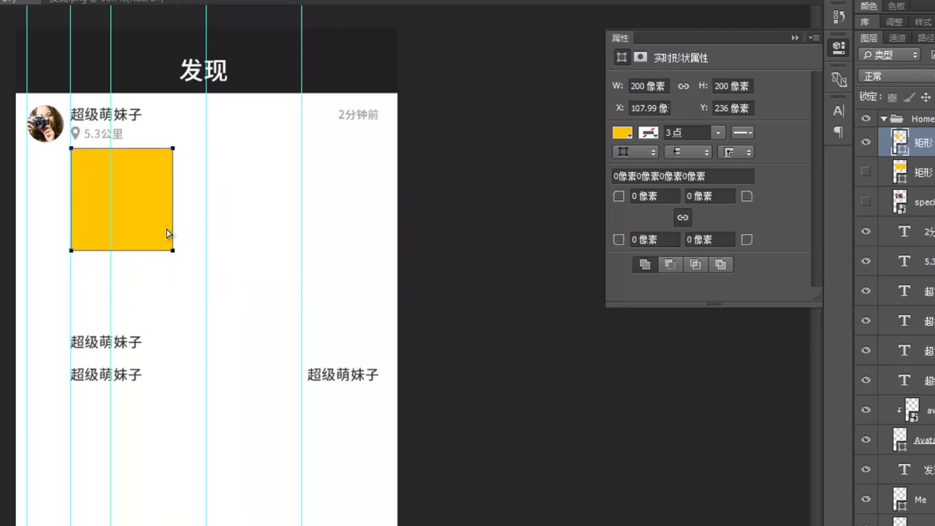
- Duplicate the 200 px square twice along the row to form three squares with narrow equal gaps
{"action": "left_click_drag", "start_coordinate": [167, 234], "coordinate": [361, 235]}
{"action": "key", "text": "Right"}
{"action": "key", "text": "Right"}
{"action": "key", "text": "Right"}
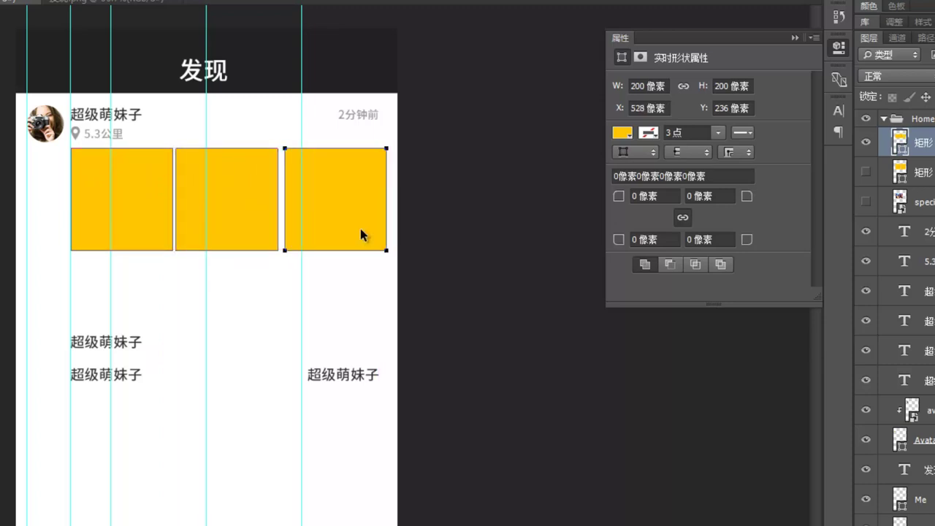
{"action": "key", "text": "Left"}
{"action": "key", "text": "Left"}
{"action": "key", "text": "Left"}
{"action": "key", "text": "Left"}
{"action": "key", "text": "Left"}
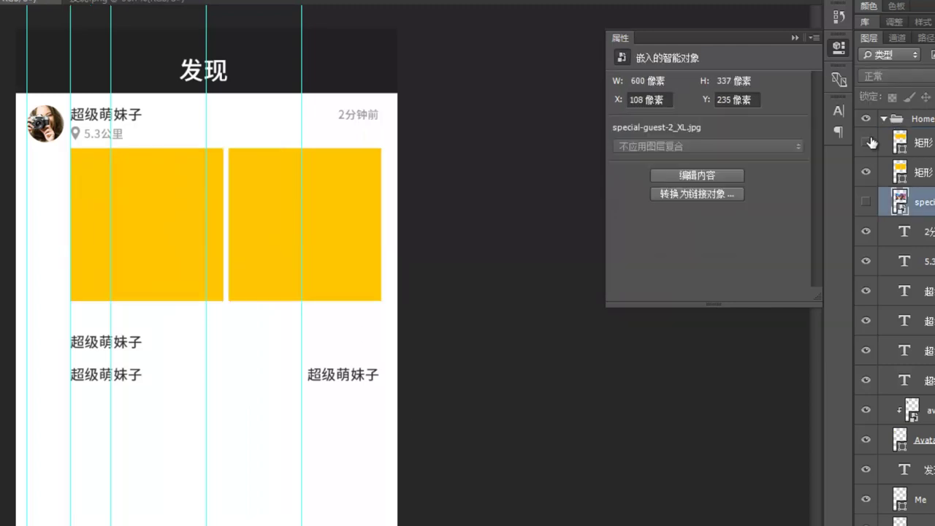
- Show the three-square layer instead of the two-square one, and clip the visible special-guest-2_XL photo to it from directly above
{"action": "left_click", "coordinate": [868, 144]}
{"action": "left_click", "coordinate": [868, 171]}
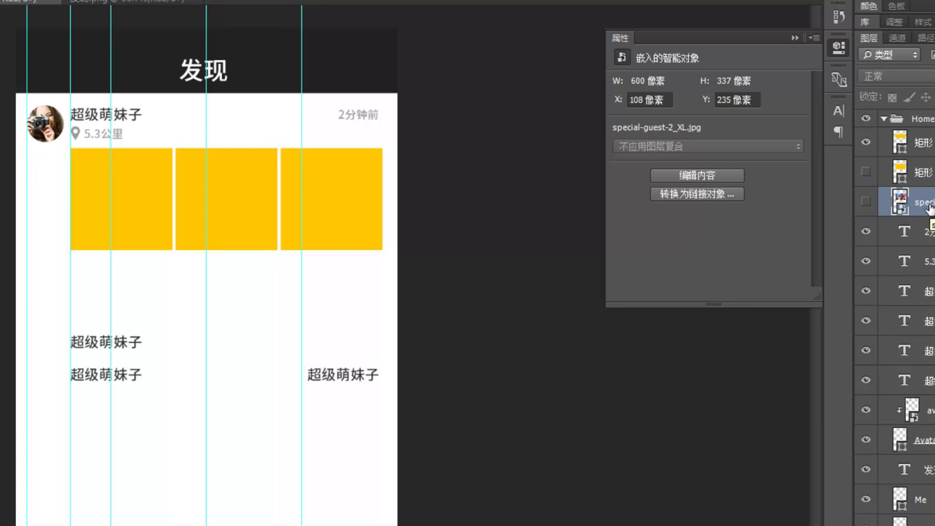
{"action": "left_click_drag", "start_coordinate": [924, 209], "coordinate": [913, 130]}
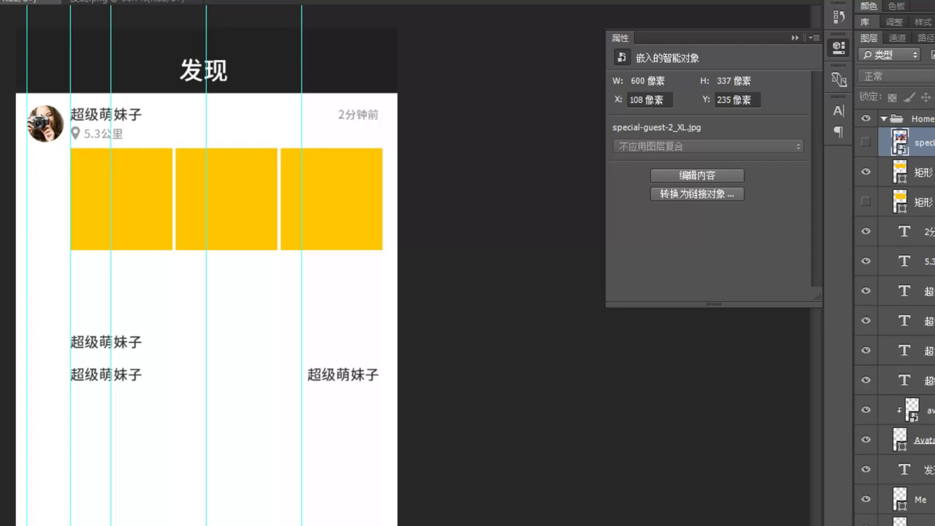
{"action": "left_click", "coordinate": [865, 142]}
{"action": "key", "text": "ctrl+alt+g"}
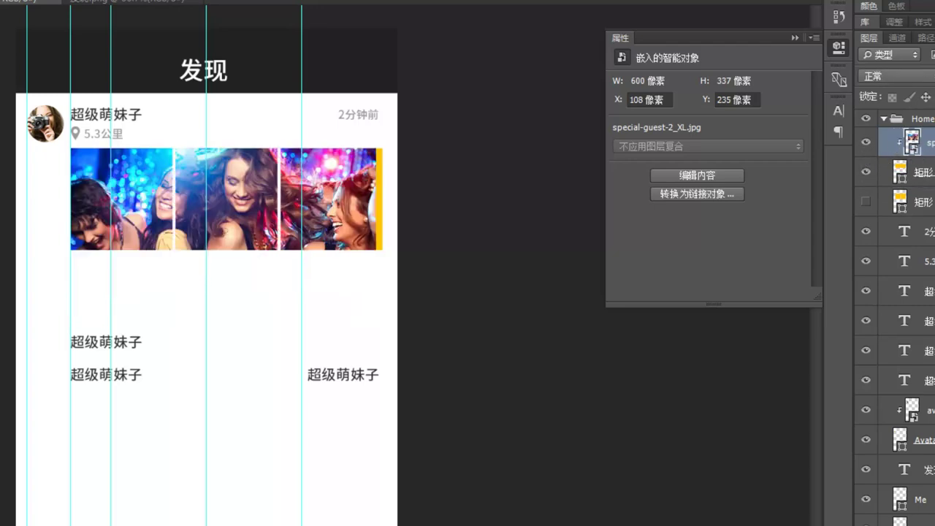
- Scale the clipped party photo to about 617 × 347 px and shift it up inside the squares to Y 162 px
{"action": "key", "text": "ctrl+t"}
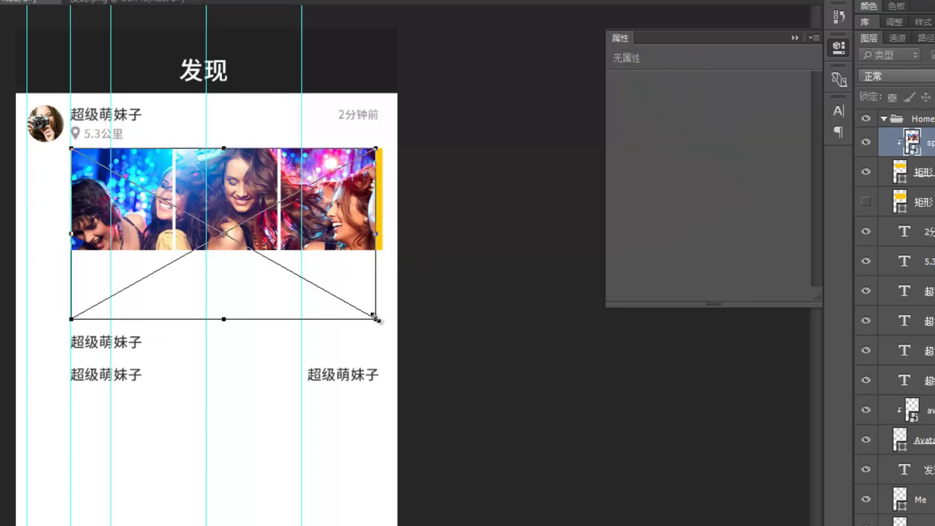
{"action": "left_click_drag", "start_coordinate": [378, 319], "coordinate": [384, 328]}
{"action": "key", "text": "Return"}
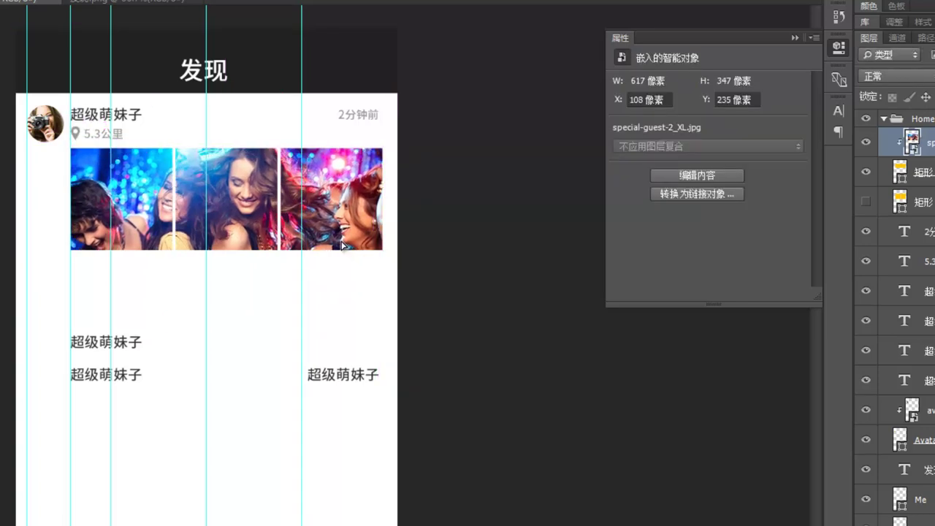
{"action": "left_click_drag", "start_coordinate": [344, 241], "coordinate": [342, 198]}
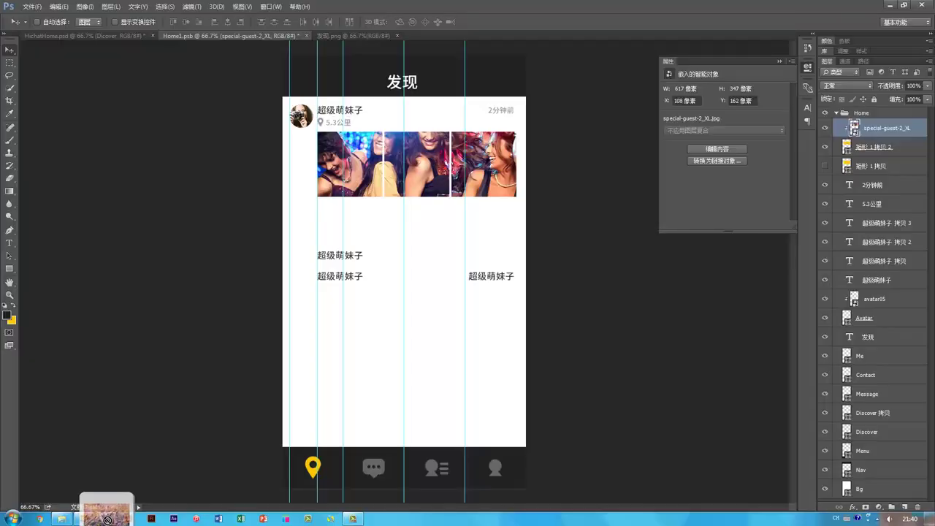
- Place image05.png from Bridge into the Discover screen and clip it to the three squares
{"action": "left_click_drag", "start_coordinate": [108, 520], "coordinate": [404, 230]}
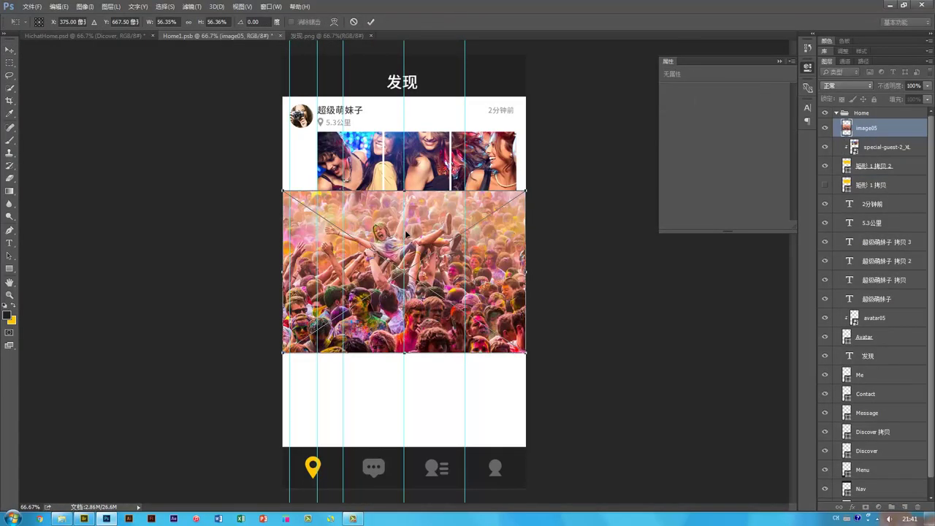
{"action": "key", "text": "Return"}
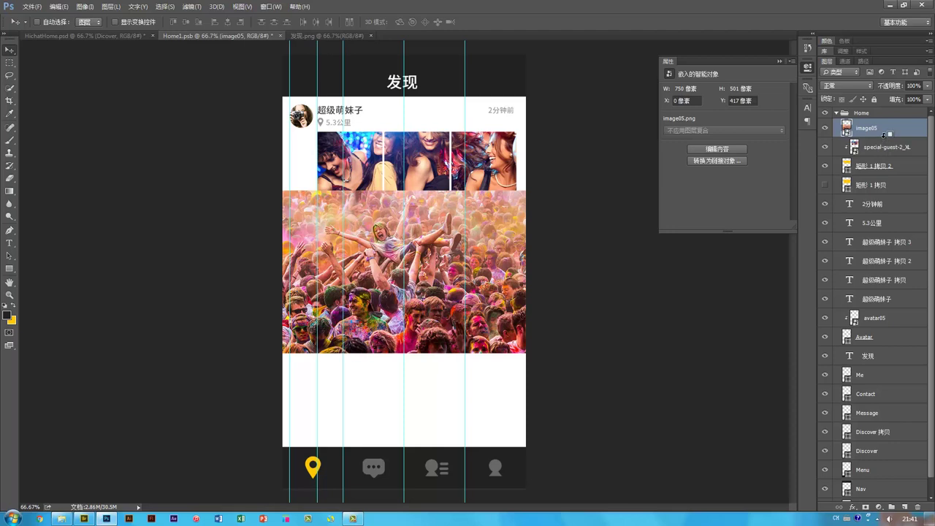
{"action": "left_click", "coordinate": [884, 134], "text": "alt"}
- Scale the clipped image05 crowd photo to about 453 × 303 px and position it over the middle square at X 313, Y 198 px
{"action": "left_click_drag", "start_coordinate": [454, 296], "coordinate": [560, 165]}
{"action": "key", "text": "ctrl+t"}
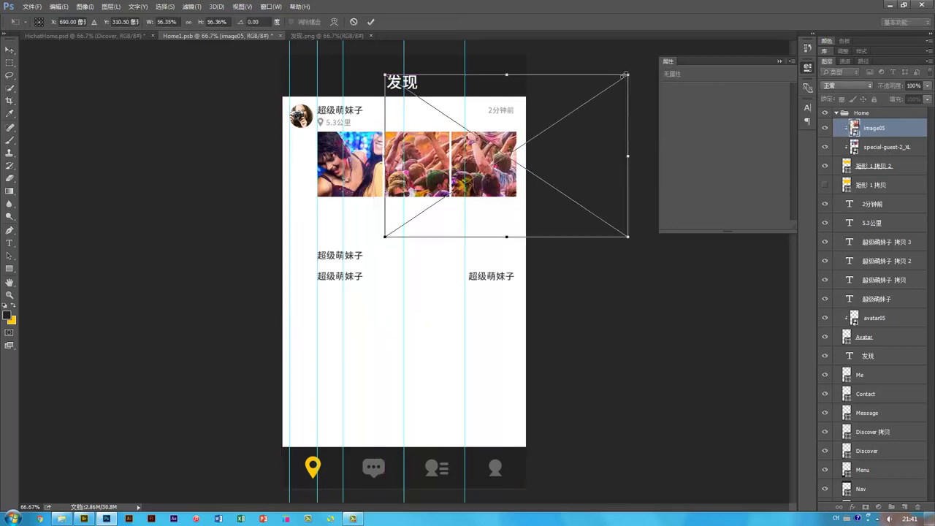
{"action": "left_click_drag", "start_coordinate": [626, 73], "coordinate": [531, 136]}
{"action": "left_click_drag", "start_coordinate": [486, 182], "coordinate": [483, 171]}
{"action": "key", "text": "Return"}
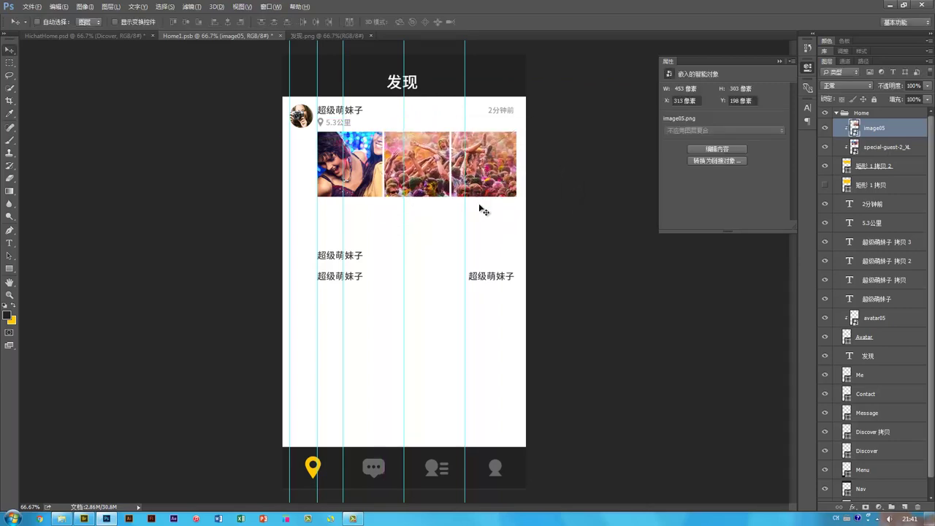
- Place image04.png from Bridge into the Discover screen and clip it to the three squares
{"action": "key", "text": "alt+Tab"}
{"action": "left_click_drag", "start_coordinate": [257, 317], "coordinate": [533, 184]}
{"action": "key", "text": "Return"}
{"action": "left_click", "coordinate": [879, 132], "text": "alt"}
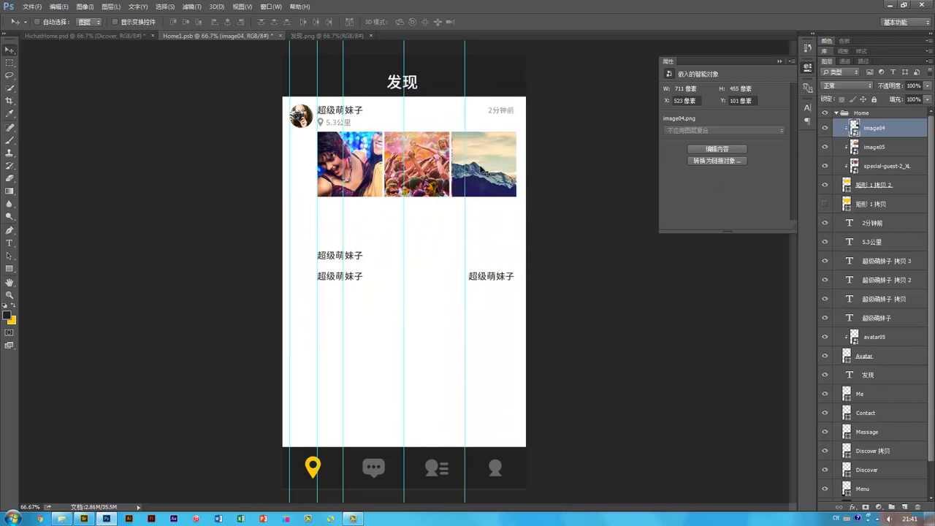
- Scale the mountain photo to about 409 × 262 px, position it over the third square at X 521, Y 198 px, and hide the guides
{"action": "key", "text": "ctrl+t"}
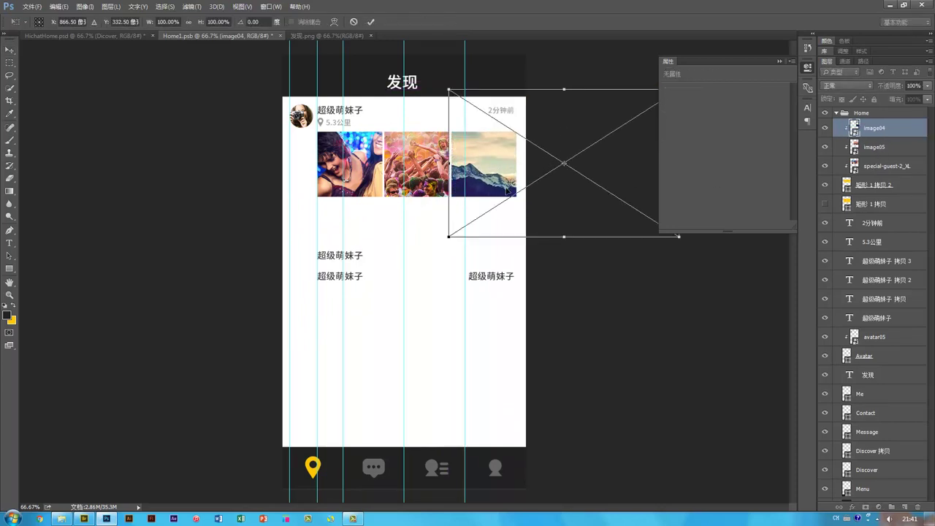
{"action": "left_click_drag", "start_coordinate": [679, 237], "coordinate": [571, 184]}
{"action": "key", "text": "Return"}
{"action": "left_click_drag", "start_coordinate": [528, 151], "coordinate": [508, 179]}
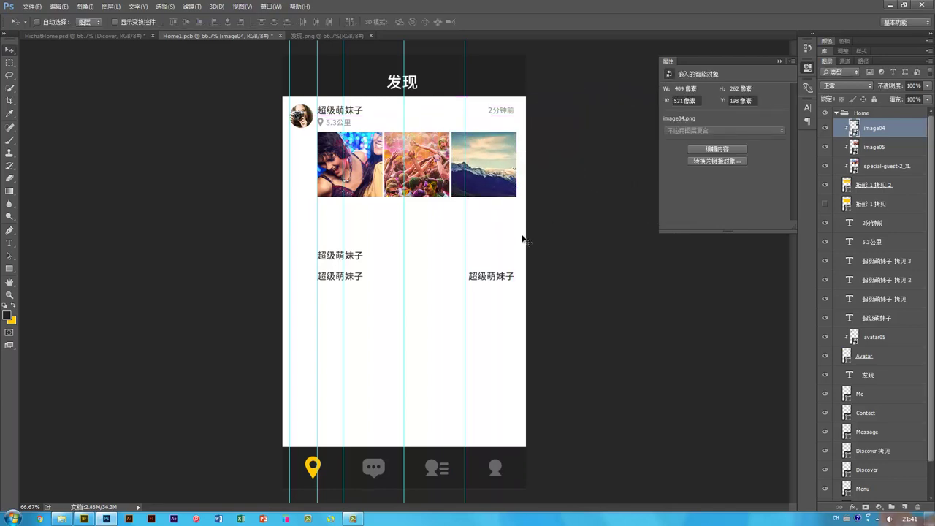
{"action": "key", "text": "ctrl+semicolon"}
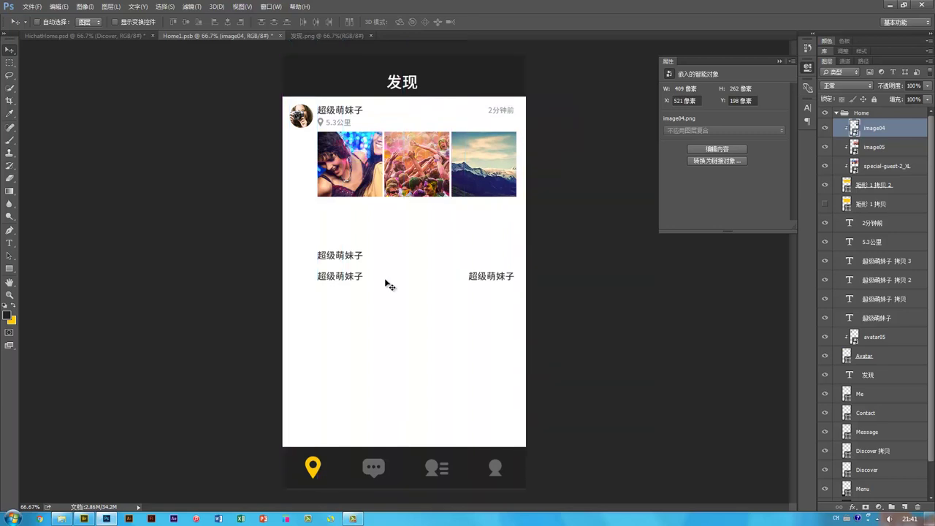
- Move a spare nickname copy below the photos and turn it into a grey 24 pt two-line placeholder caption repeating 超级萌妹子
{"action": "left_click_drag", "start_coordinate": [349, 258], "coordinate": [348, 201]}
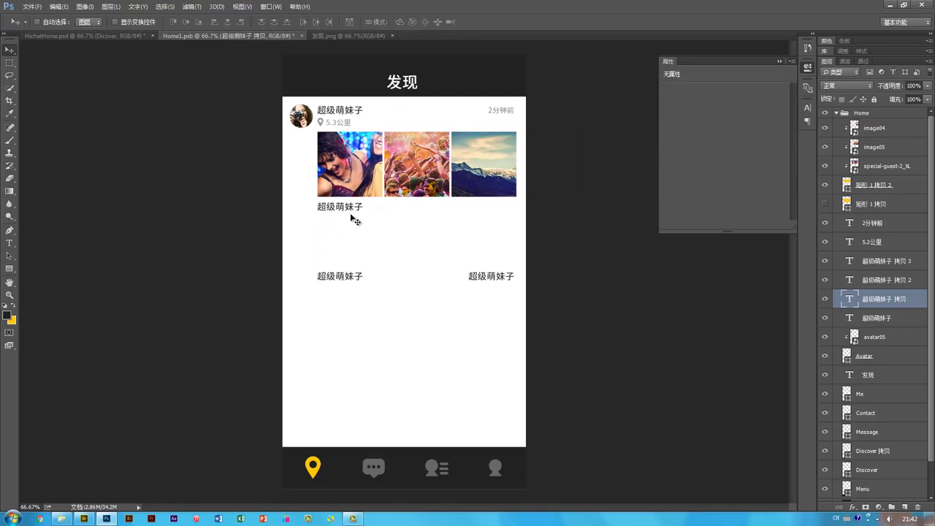
{"action": "key", "text": "t"}
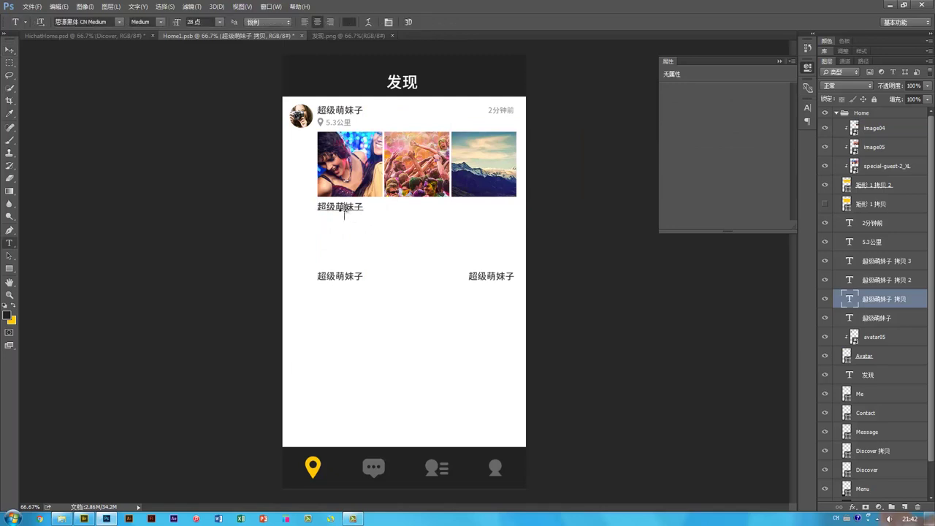
{"action": "double_click", "coordinate": [346, 210]}
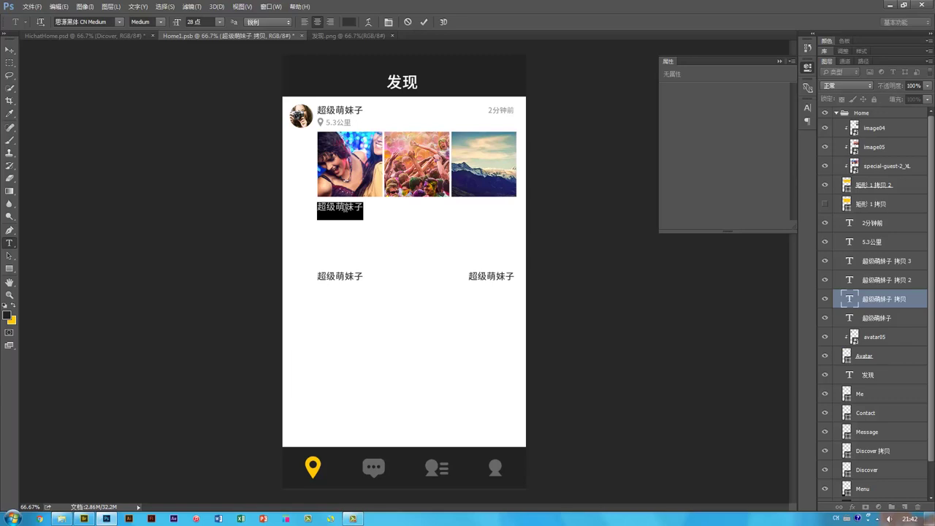
{"action": "type", "text": "超级萌妹子超级萌妹子超级萌妹子超级萌妹子超级萌妹子 超级萌妹子超级萌妹子超级萌妹子..."}
{"action": "key", "text": "ctrl+Return"}
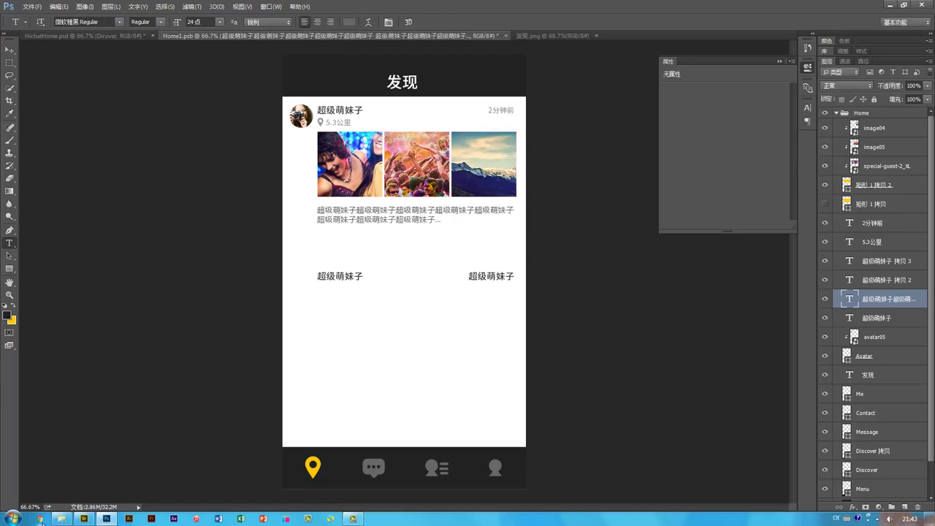
- Switch to the Chrome browser, open Baidu and search for 萌妹子
{"action": "left_click", "coordinate": [40, 520]}
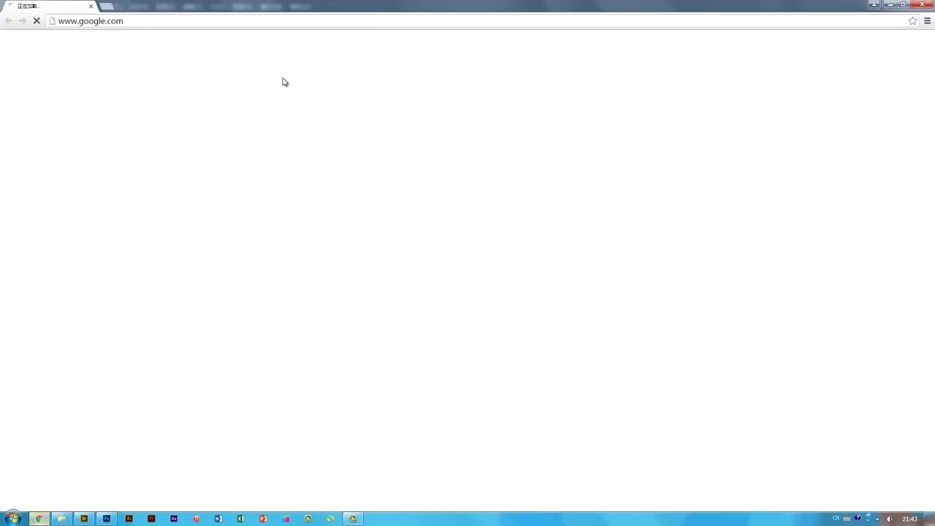
{"action": "left_click", "coordinate": [225, 20]}
{"action": "type", "text": "ba"}
{"action": "key", "text": "Return"}
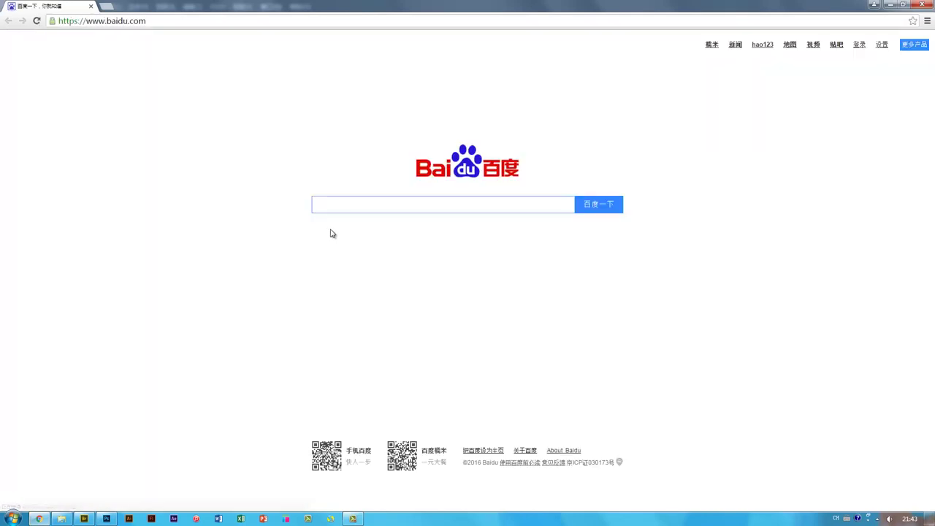
{"action": "type", "text": "meng"}
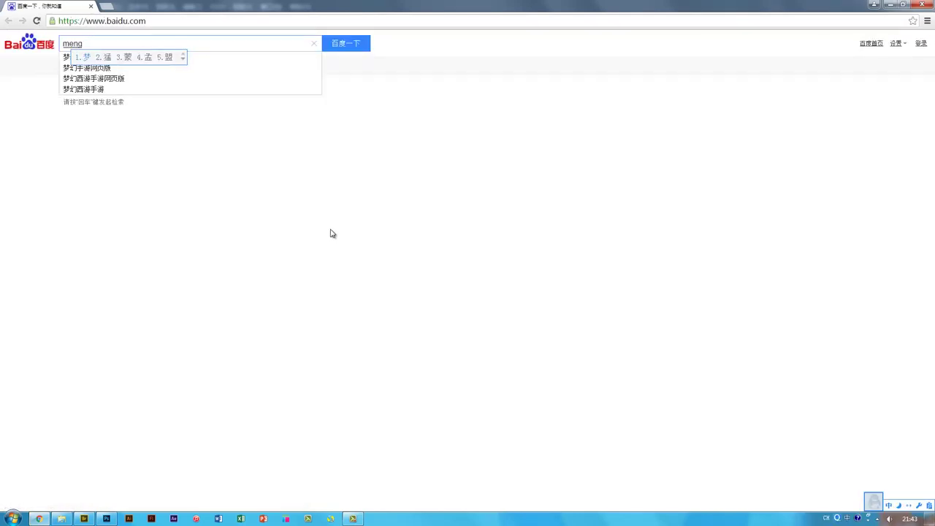
{"action": "type", "text": "meizi"}
{"action": "key", "text": "space"}
{"action": "key", "text": "Return"}
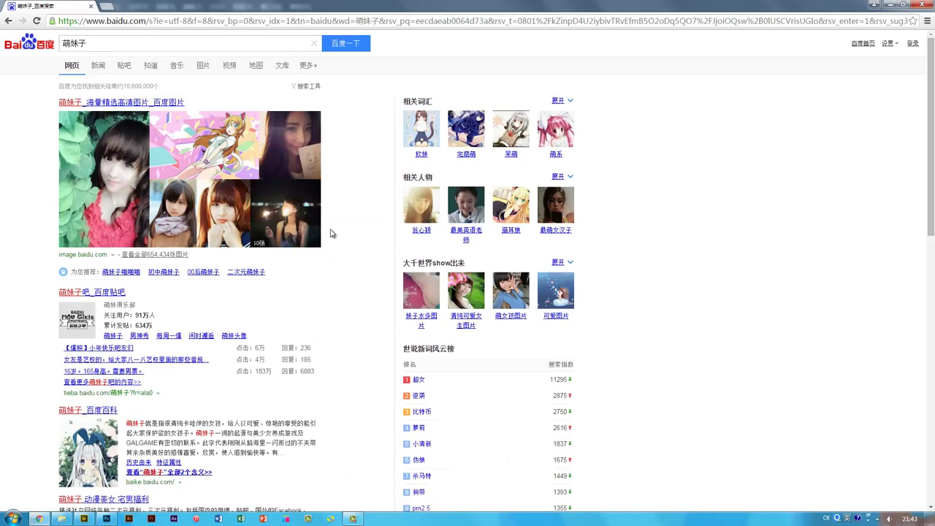
- Copy the first sentence of the Baidu Baike (百度百科) summary of 萌妹子 in the search results
{"action": "scroll", "coordinate": [250, 348], "scroll_direction": "down", "scroll_amount": 2}
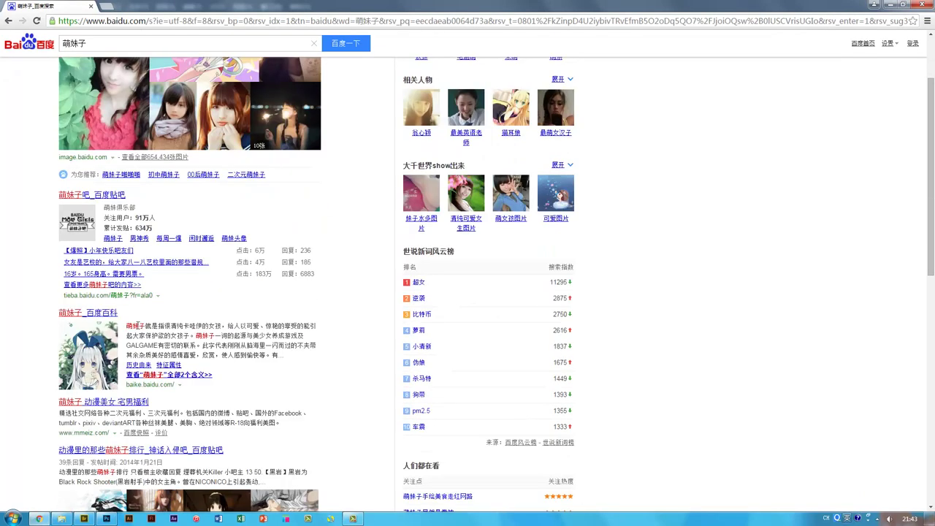
{"action": "left_click_drag", "start_coordinate": [127, 326], "coordinate": [196, 336]}
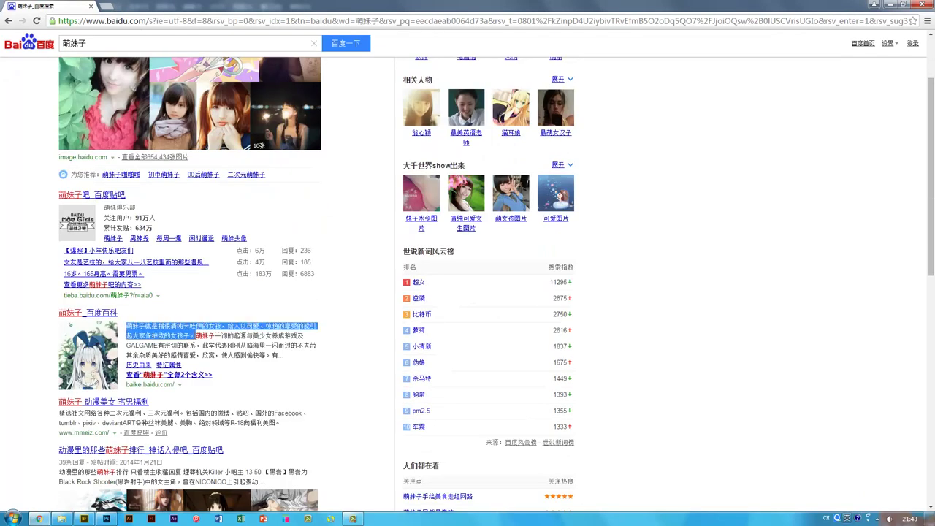
{"action": "key", "text": "ctrl+c"}
- Return to Photoshop, replace the placeholder caption with the copied sentence and break it into two lines after 惊艳的
{"action": "key", "text": "alt+Tab"}
{"action": "left_click", "coordinate": [391, 212]}
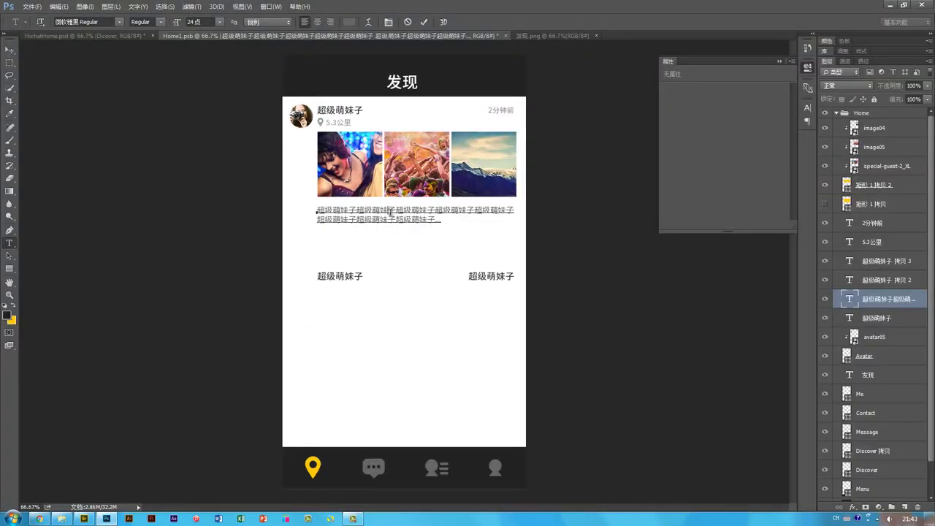
{"action": "key", "text": "ctrl+a"}
{"action": "key", "text": "ctrl+v"}
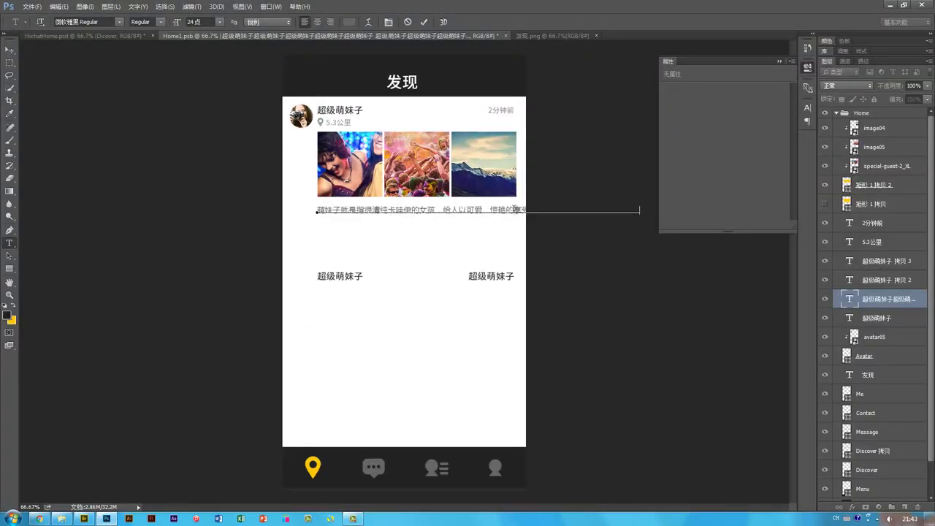
{"action": "left_click", "coordinate": [516, 209]}
{"action": "key", "text": "Return"}
{"action": "key", "text": "ctrl+Return"}
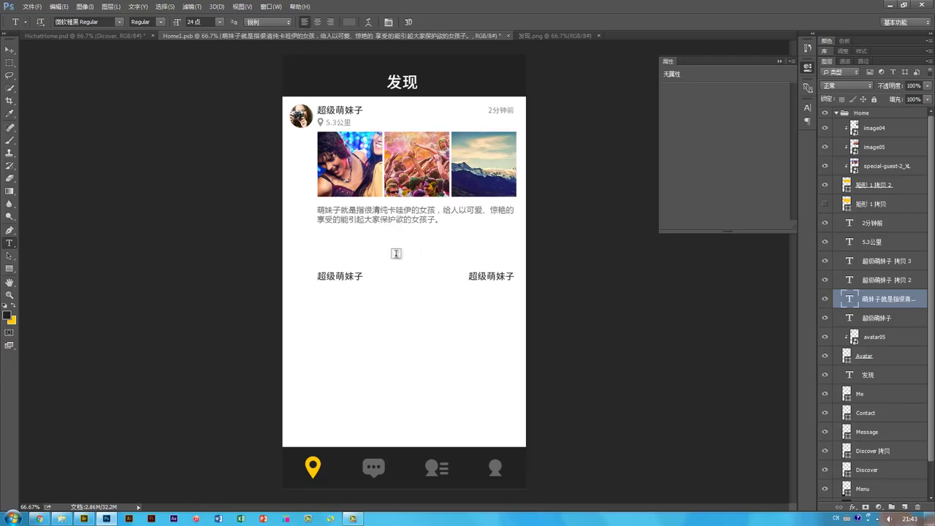
- Delete the two leftover 超级萌妹子 text copies below the caption
{"action": "key", "text": "v"}
{"action": "left_click", "coordinate": [359, 277]}
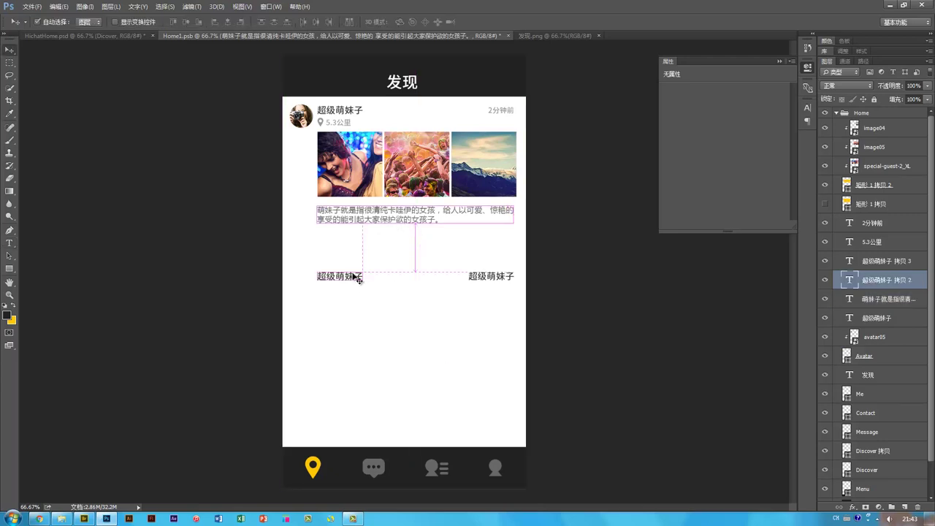
{"action": "left_click", "coordinate": [486, 279], "text": "shift"}
{"action": "key", "text": "Delete"}
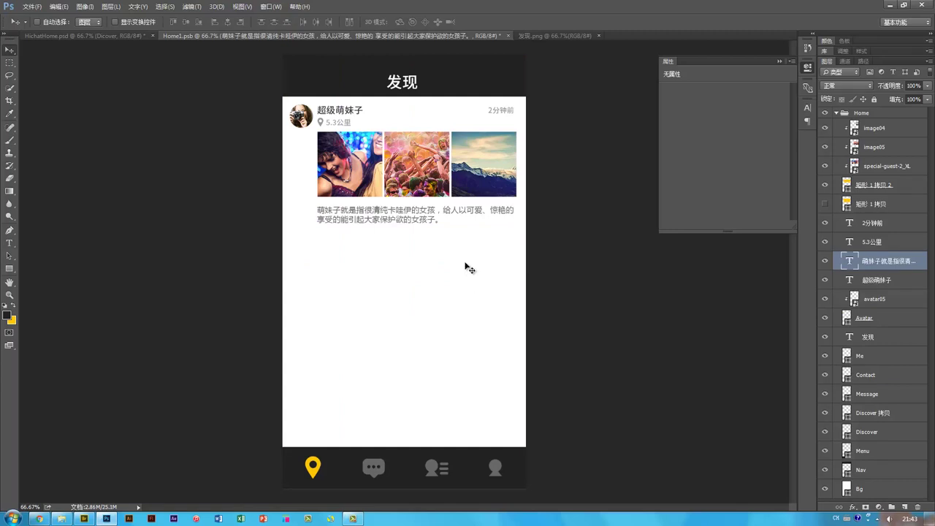
- Check the post's icon row in the 发现.png wireframe, and draw a yellow circle about 41 px wide beneath the caption's left end
{"action": "left_click", "coordinate": [544, 35]}
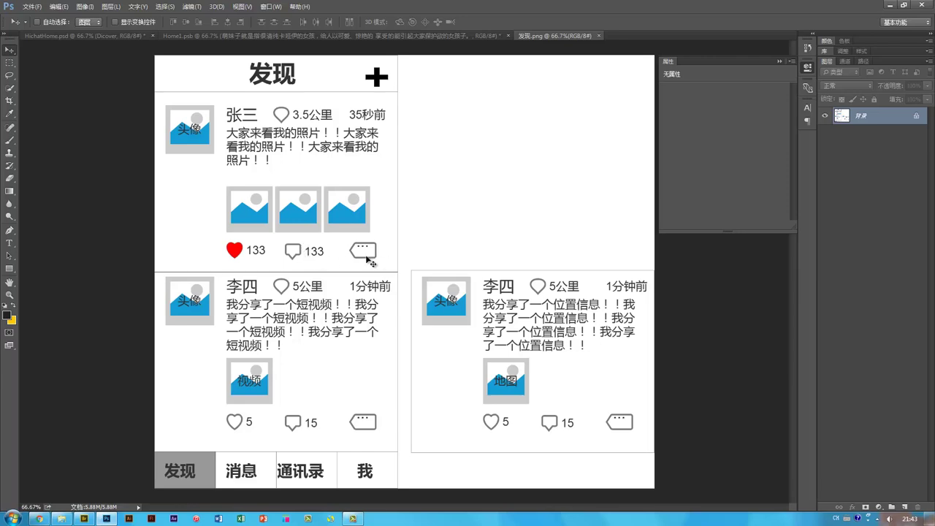
{"action": "left_click", "coordinate": [237, 36]}
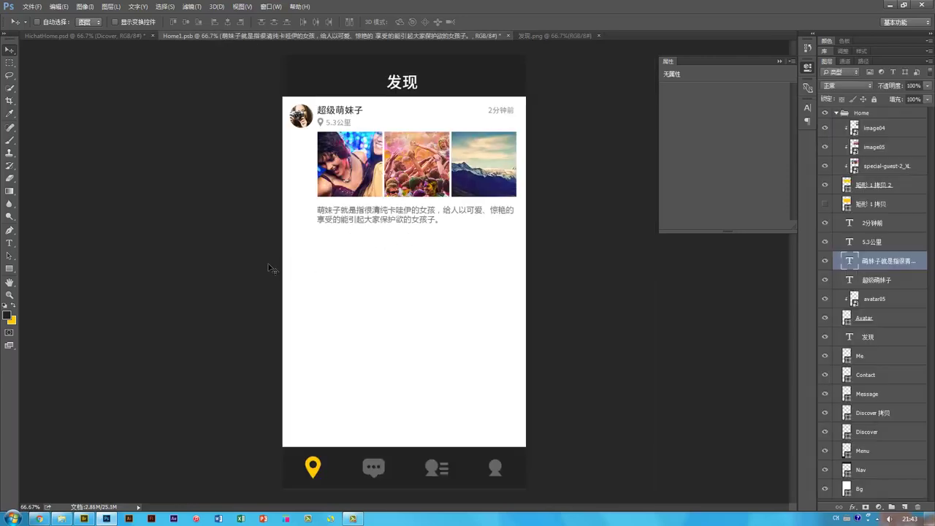
{"action": "key", "text": "ctrl+plus"}
{"action": "key", "text": "ctrl+plus"}
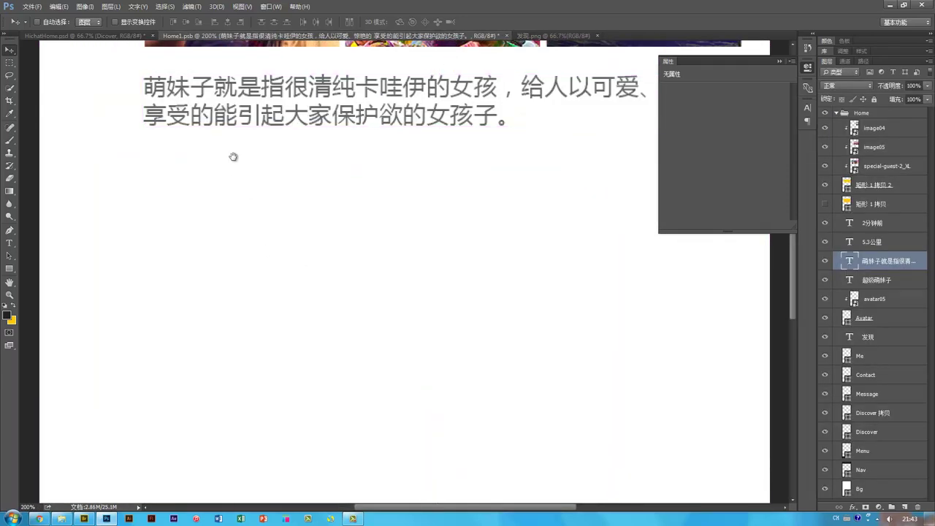
{"action": "left_click_drag", "start_coordinate": [267, 157], "coordinate": [306, 321]}
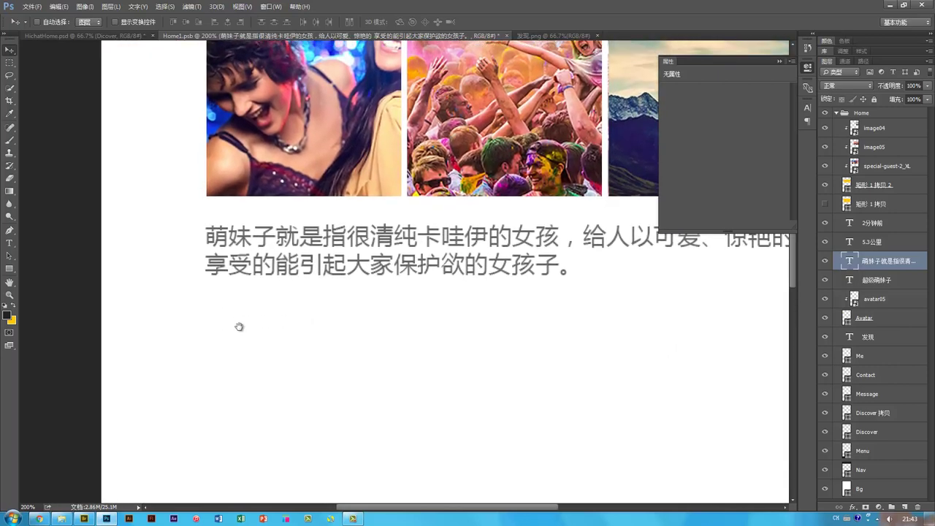
{"action": "scroll", "coordinate": [239, 326], "scroll_direction": "down", "scroll_amount": 1}
{"action": "left_click_drag", "start_coordinate": [8, 270], "coordinate": [71, 291]}
{"action": "left_click_drag", "start_coordinate": [210, 272], "coordinate": [247, 309]}
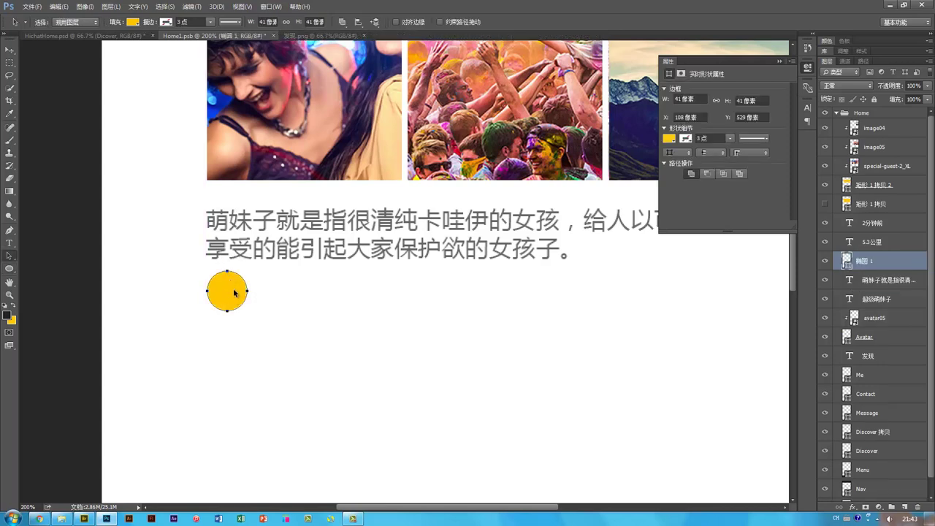
- Convert the circle's top and bottom anchors to corner points and raise its side curves into a rough heart
{"action": "key", "text": "p"}
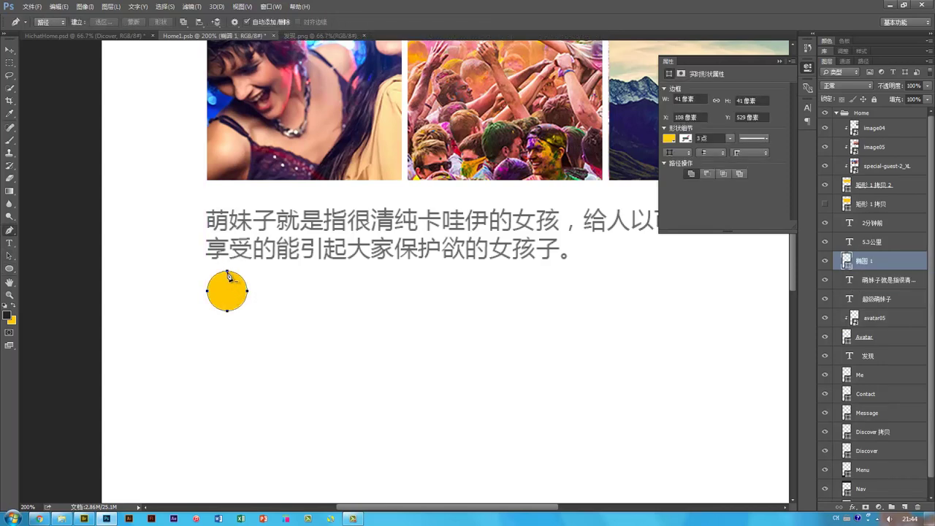
{"action": "left_click", "coordinate": [227, 272], "text": "alt"}
{"action": "key", "text": "a"}
{"action": "left_click_drag", "start_coordinate": [256, 284], "coordinate": [248, 259]}
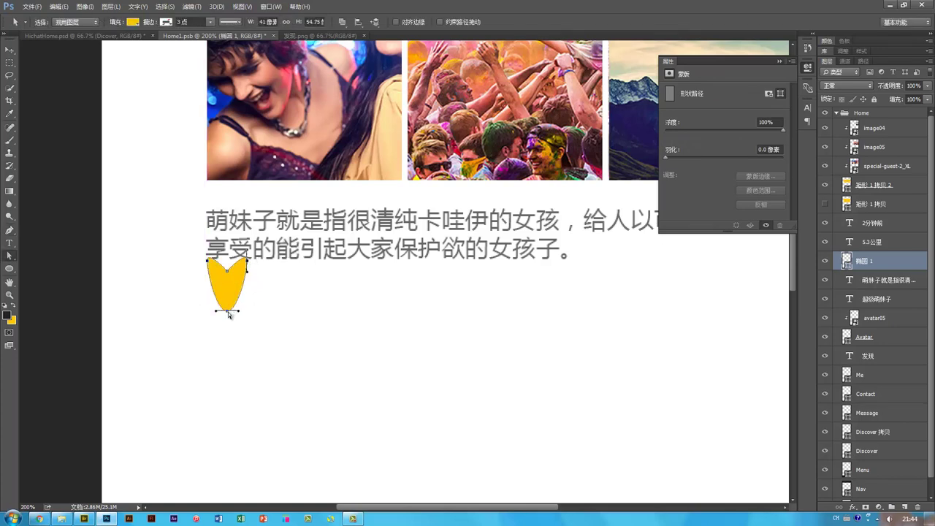
{"action": "key", "text": "p"}
{"action": "left_click", "coordinate": [228, 312], "text": "alt"}
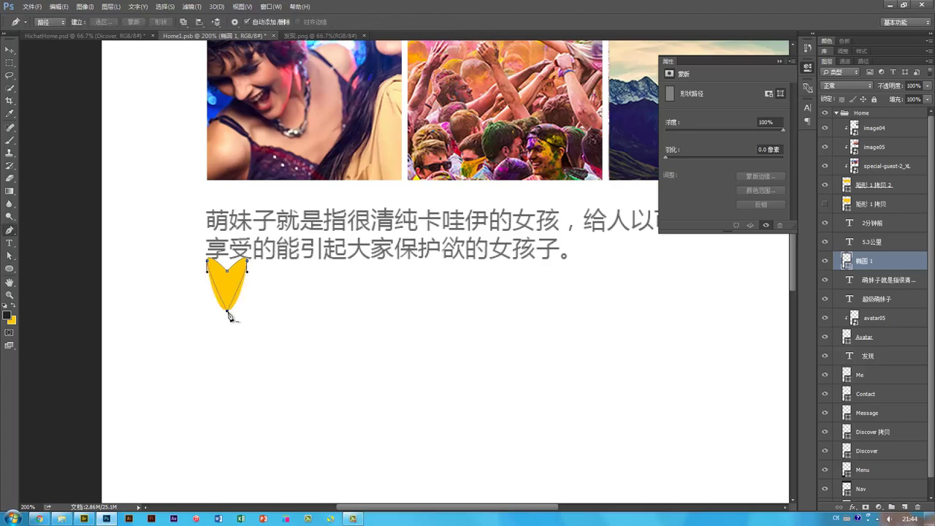
- Reshape the heart's side anchors and direction handles to round its two upper lobes
{"action": "key", "text": "a"}
{"action": "left_click", "coordinate": [218, 273]}
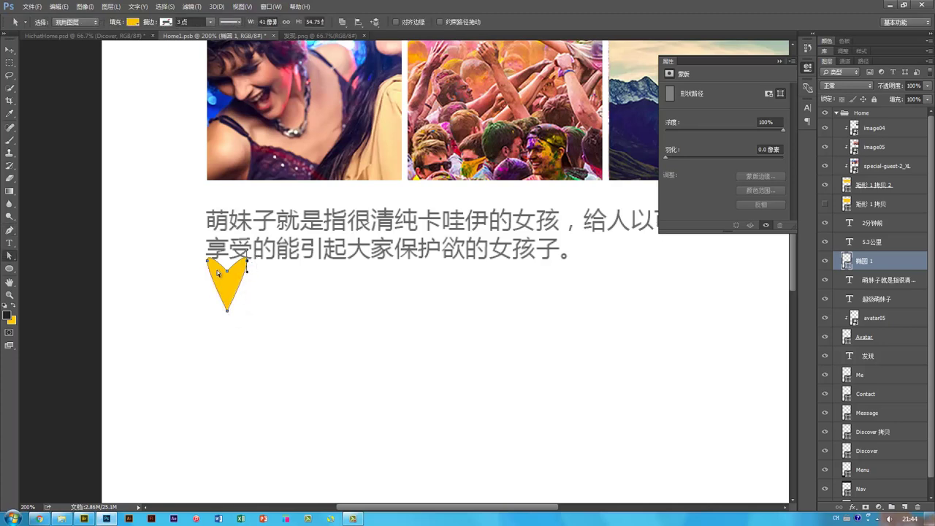
{"action": "left_click", "coordinate": [206, 259]}
{"action": "mouse_move", "coordinate": [208, 262]}
{"action": "left_mouse_down"}
{"action": "mouse_move", "coordinate": [208, 272]}
{"action": "mouse_move", "coordinate": [239, 260]}
{"action": "mouse_move", "coordinate": [216, 259]}
{"action": "left_mouse_up"}
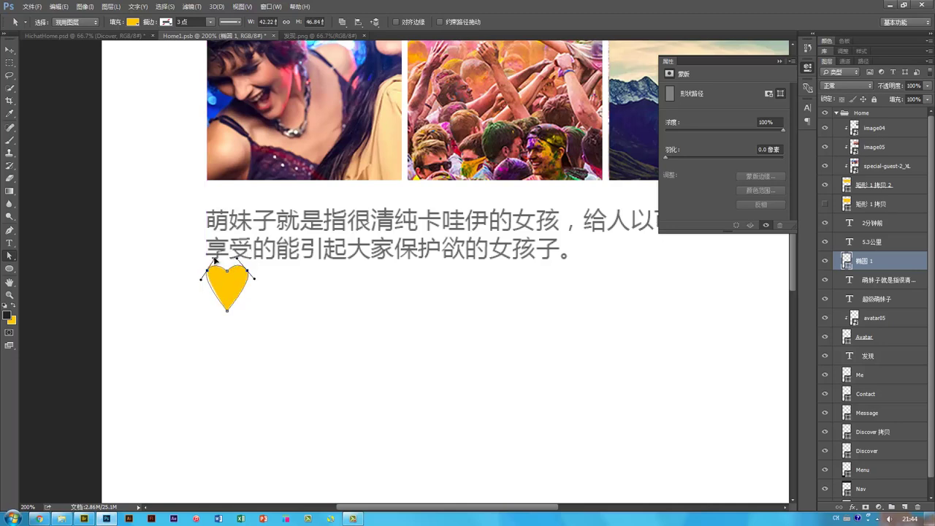
- Nudge the heart's bottom point upward to shorten the shape, and refine the curve handles of its lobes
{"action": "left_click", "coordinate": [228, 311]}
{"action": "key", "text": "Up"}
{"action": "key", "text": "Up"}
{"action": "key", "text": "Up"}
{"action": "key", "text": "Up"}
{"action": "key", "text": "Up"}
{"action": "key", "text": "Up"}
{"action": "key", "text": "Up"}
{"action": "key", "text": "Up"}
{"action": "key", "text": "Up"}
{"action": "key", "text": "Up"}
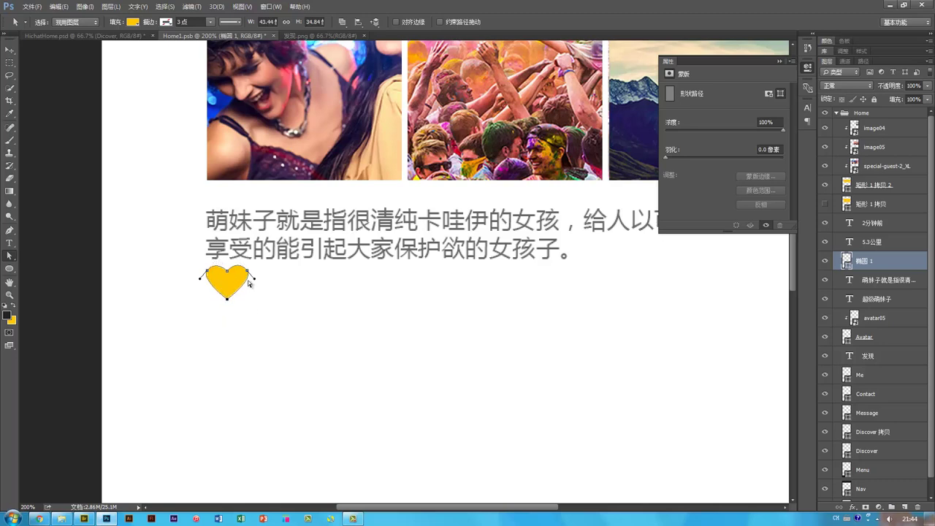
{"action": "left_click_drag", "start_coordinate": [239, 263], "coordinate": [252, 279]}
{"action": "left_click_drag", "start_coordinate": [191, 264], "coordinate": [241, 277]}
- Scale the heart down to small icon size and place it beneath the caption, aligned with the text's left edge
{"action": "key", "text": "ctrl+t"}
{"action": "key", "text": "Return"}
{"action": "key", "text": "v"}
{"action": "key", "text": "ctrl+t"}
{"action": "key", "text": "Return"}
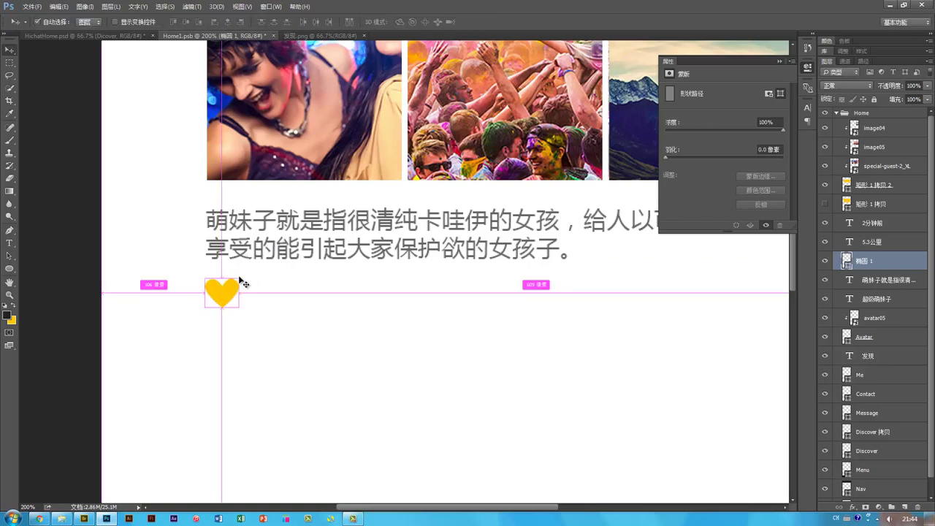
{"action": "key", "text": "ctrl+minus"}
{"action": "left_click_drag", "start_coordinate": [402, 293], "coordinate": [350, 336]}
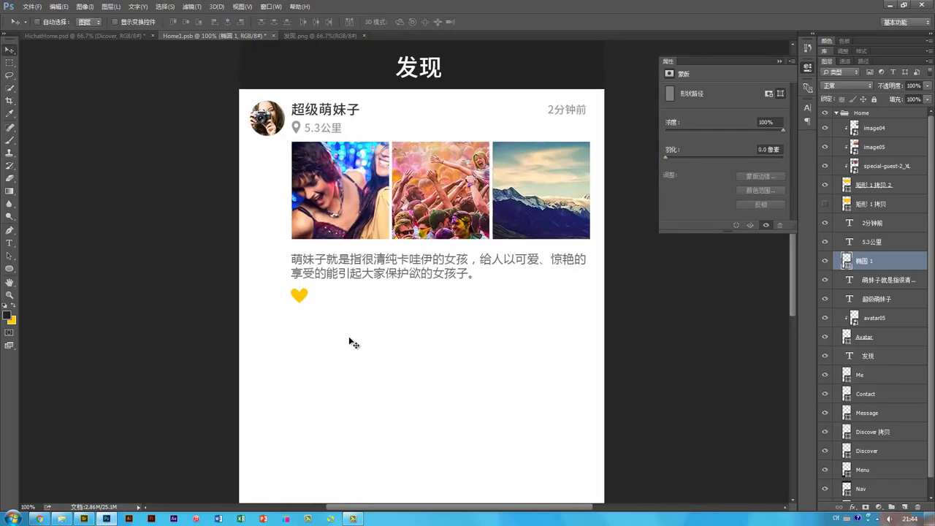
{"action": "key", "text": "ctrl+t"}
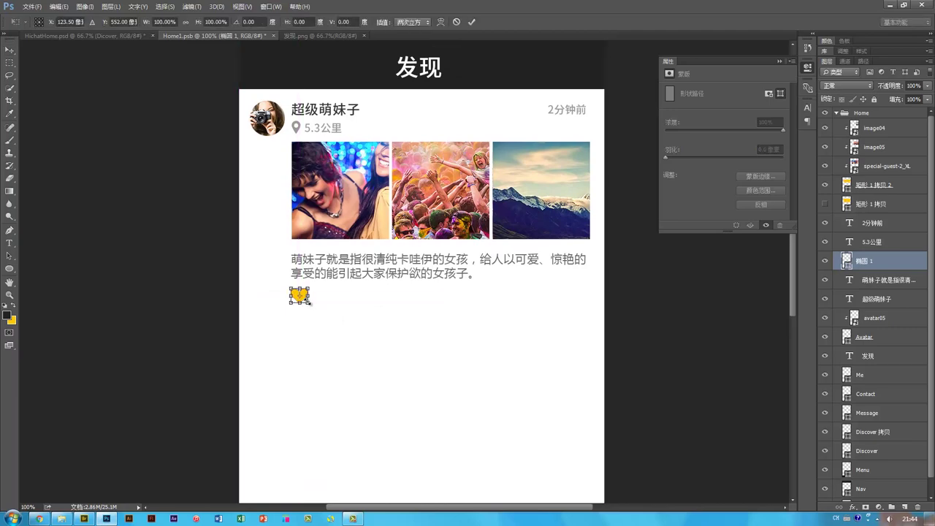
{"action": "key", "text": "Return"}
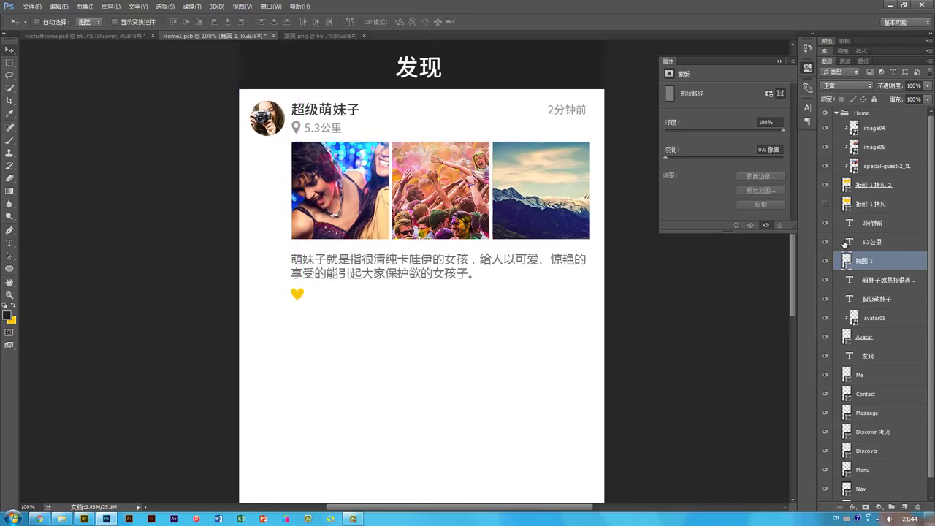
- Recolor the heart to the pinkish red #ed3356
{"action": "double_click", "coordinate": [846, 261]}
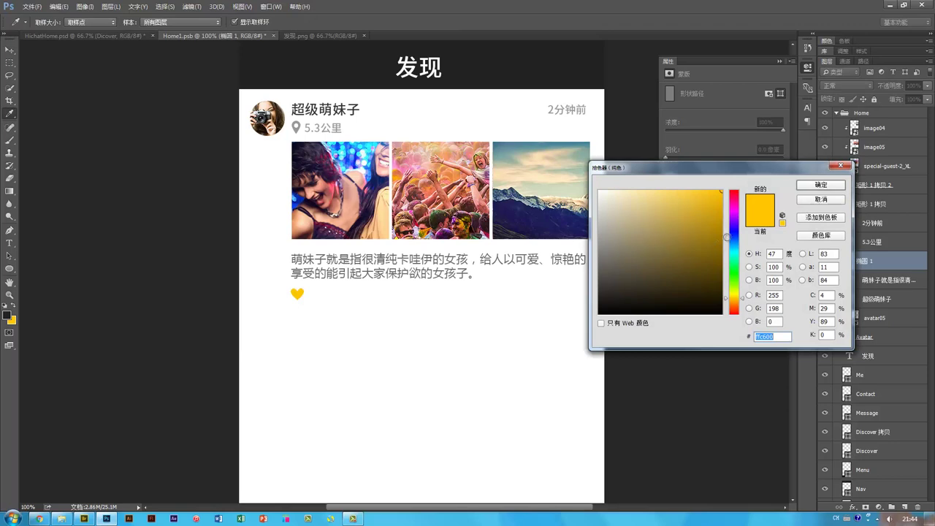
{"action": "left_click_drag", "start_coordinate": [738, 307], "coordinate": [735, 317]}
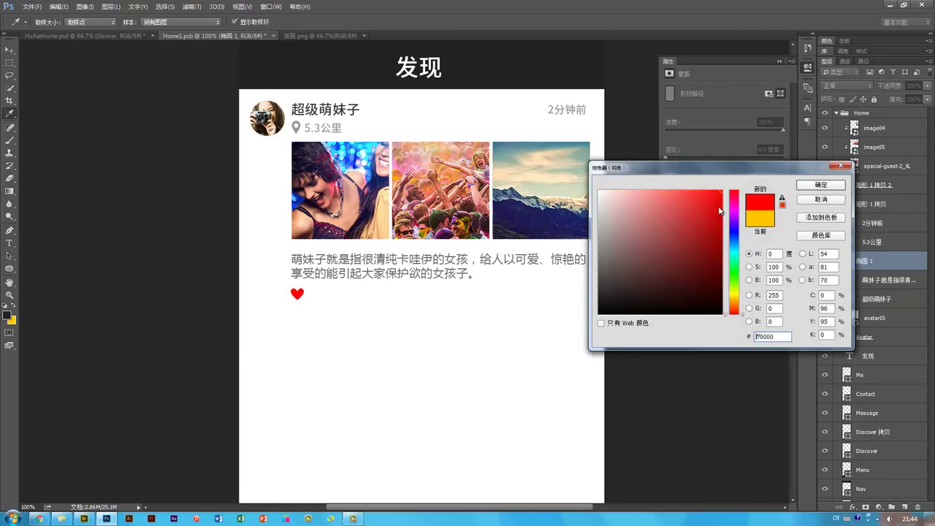
{"action": "left_click", "coordinate": [733, 195]}
{"action": "left_click_drag", "start_coordinate": [698, 199], "coordinate": [694, 201]}
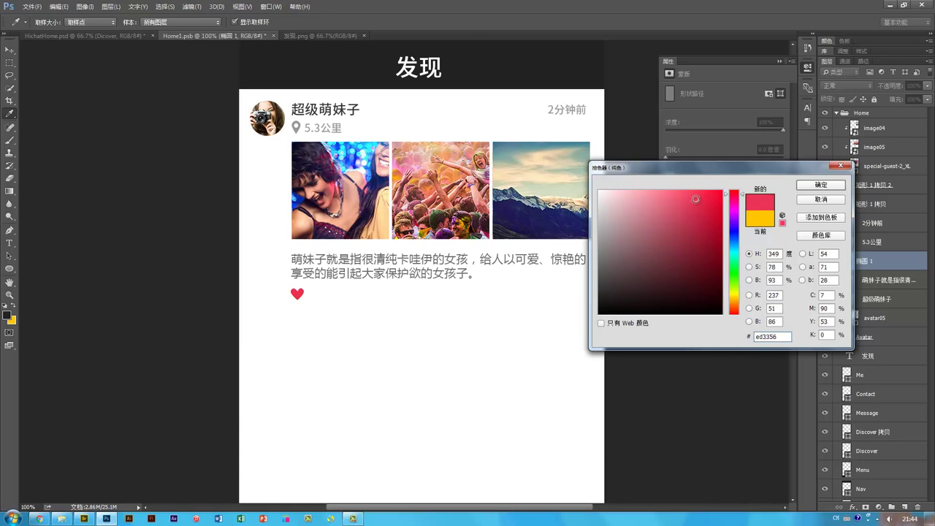
{"action": "key", "text": "Return"}
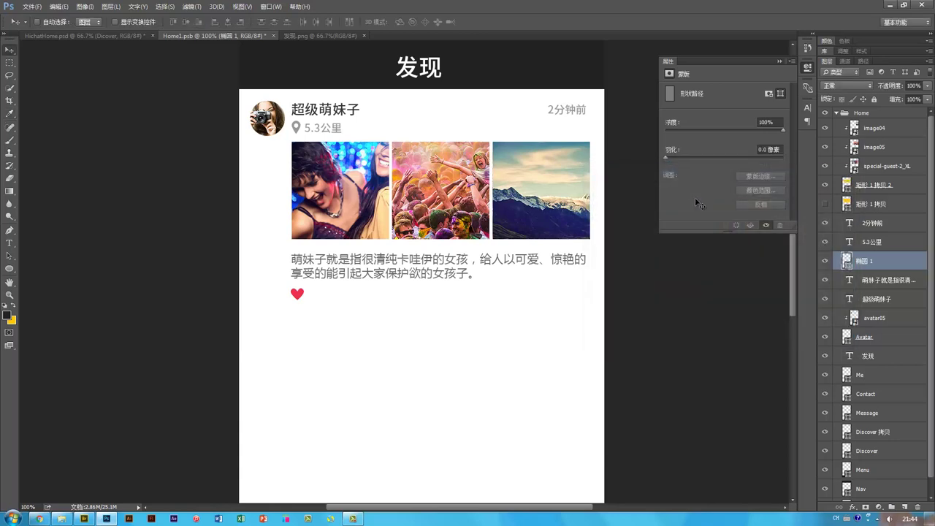
- Duplicate the 5.3公里 text down beside the heart and change the copy to 133
{"action": "key", "text": "v"}
{"action": "left_click", "coordinate": [333, 129], "text": "ctrl"}
{"action": "left_click_drag", "start_coordinate": [333, 129], "coordinate": [333, 295]}
{"action": "key", "text": "t"}
{"action": "double_click", "coordinate": [318, 293]}
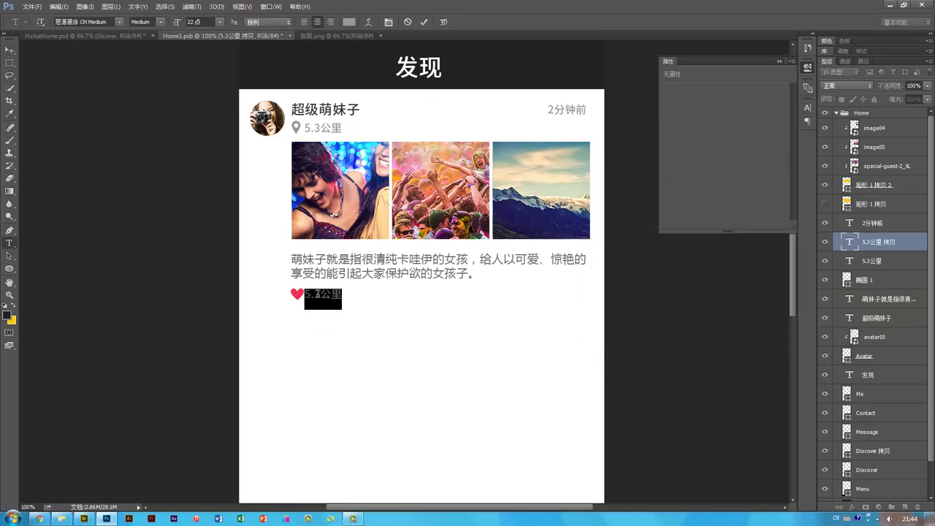
{"action": "type", "text": "133"}
{"action": "key", "text": "ctrl+Return"}
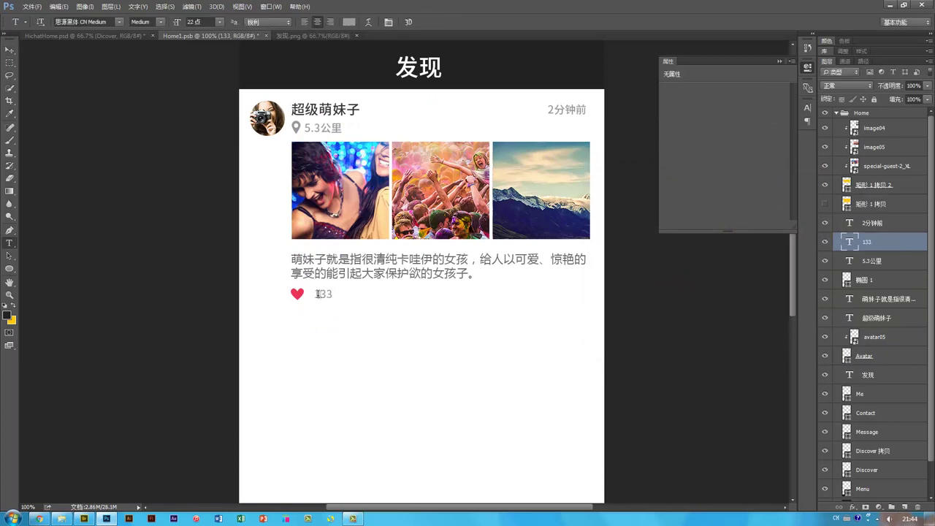
- Place the 133 text close beside the heart and shift both slightly right and down to leave room for a button
{"action": "key", "text": "v"}
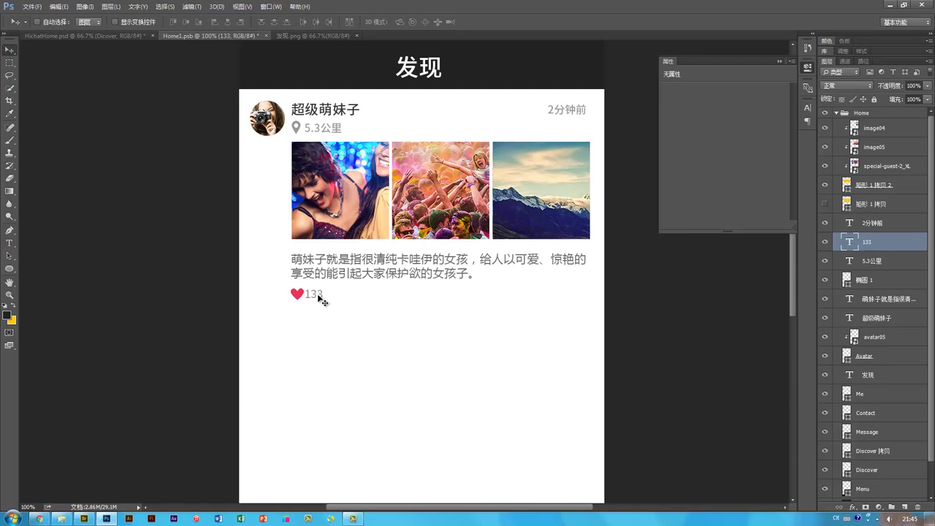
{"action": "key", "text": "space"}
{"action": "left_click_drag", "start_coordinate": [403, 320], "coordinate": [344, 323]}
{"action": "left_click", "coordinate": [283, 285], "text": "ctrl+shift"}
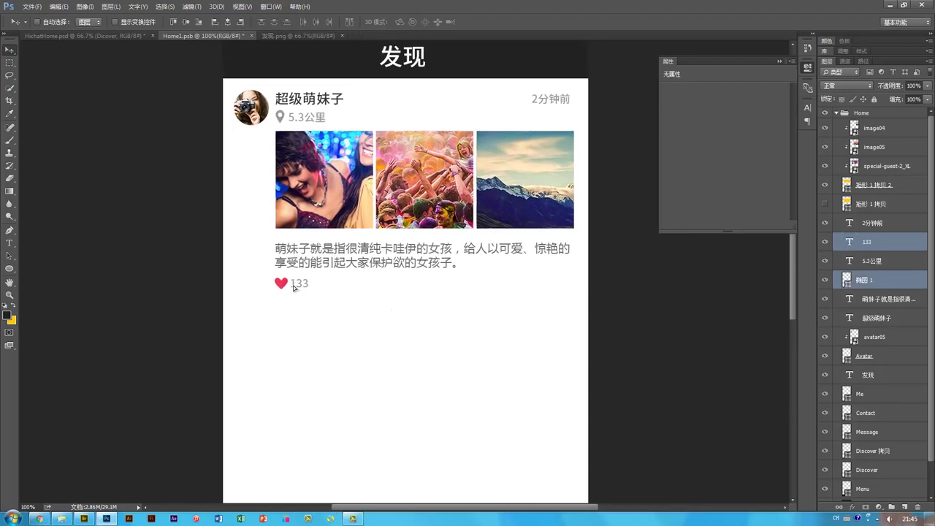
{"action": "left_click_drag", "start_coordinate": [291, 288], "coordinate": [318, 293]}
- Draw a 104 × 40 px rounded rectangle with 10 px corners around the heart and 133, and move its layer below the number
{"action": "left_click", "coordinate": [9, 269]}
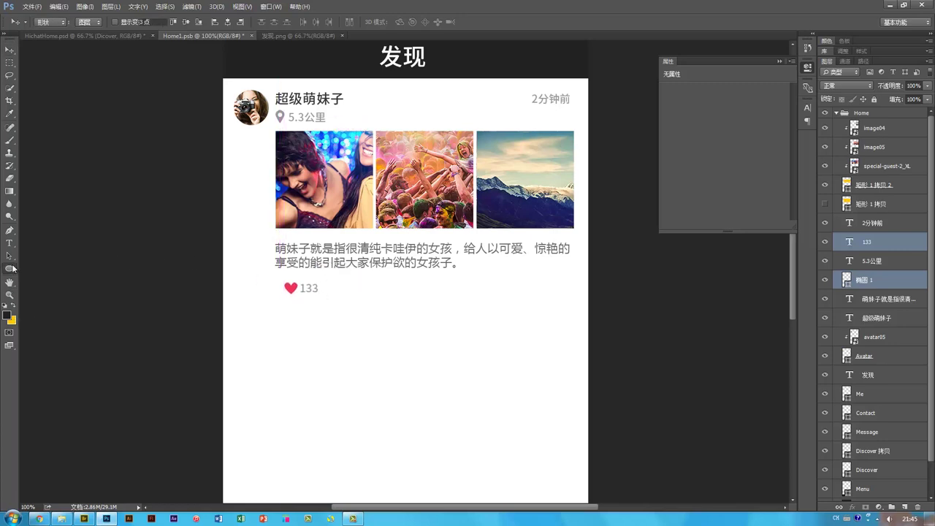
{"action": "left_click", "coordinate": [67, 277]}
{"action": "left_click_drag", "start_coordinate": [278, 278], "coordinate": [327, 296]}
{"action": "key", "text": "v"}
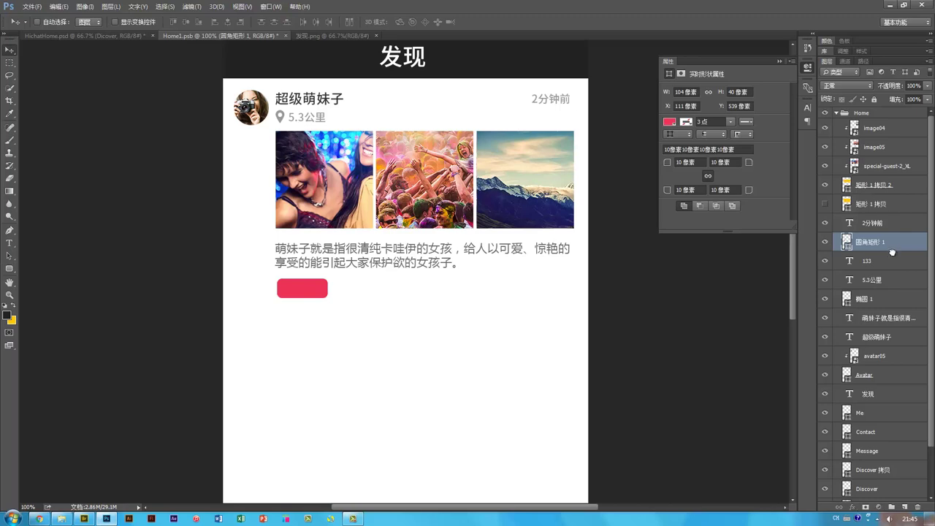
{"action": "left_click_drag", "start_coordinate": [892, 252], "coordinate": [892, 289]}
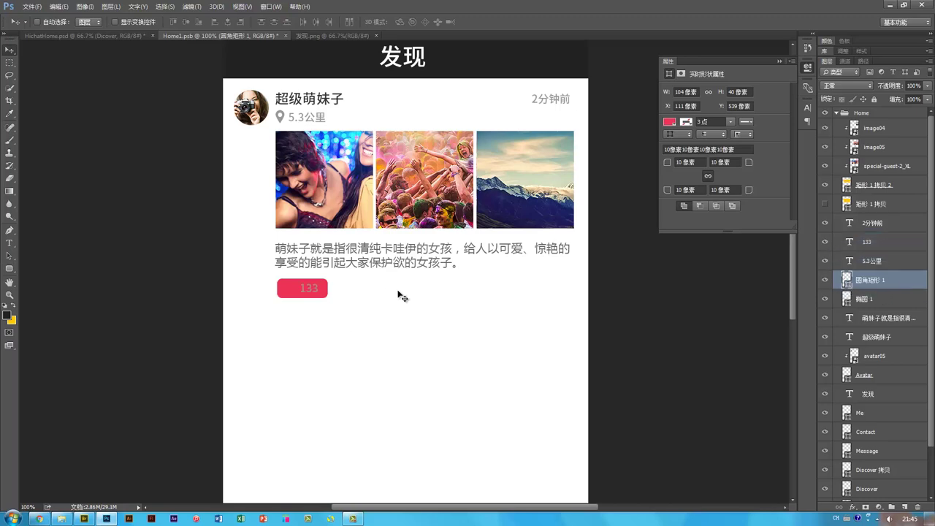
- Fill the rounded rectangle with light grey #cfcfcf and move its layer beneath the heart
{"action": "double_click", "coordinate": [846, 278]}
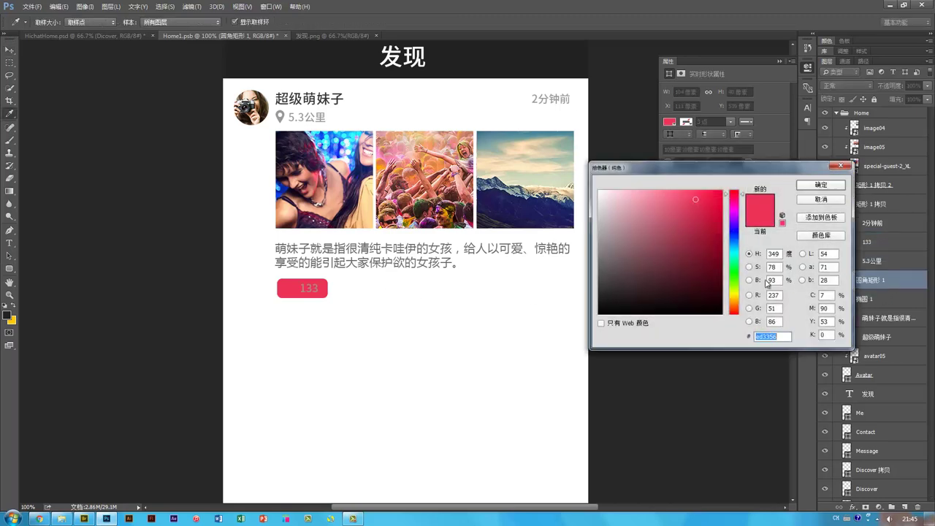
{"action": "left_click", "coordinate": [600, 214]}
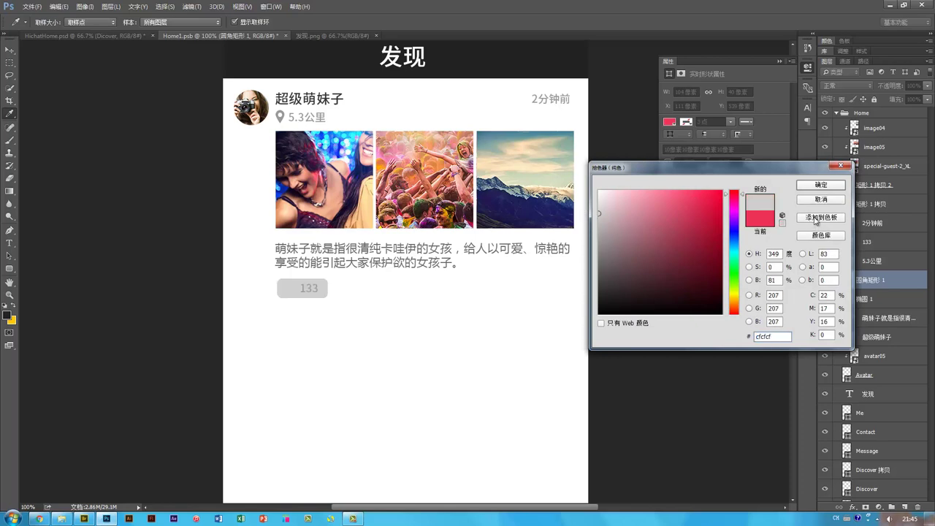
{"action": "left_click", "coordinate": [820, 185]}
{"action": "left_click_drag", "start_coordinate": [905, 287], "coordinate": [871, 308]}
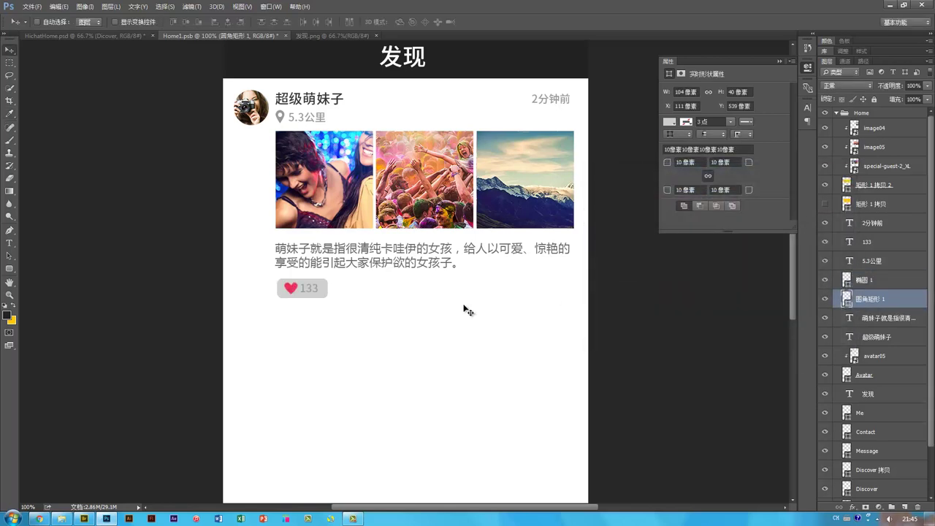
- Set the 133 text's color to the dark grey 222
{"action": "left_click", "coordinate": [310, 288], "text": "ctrl"}
{"action": "key", "text": "t"}
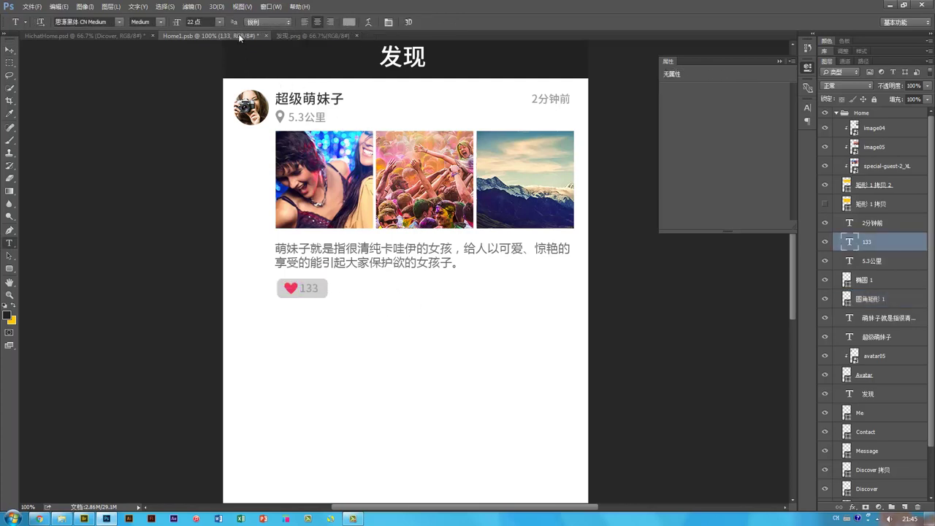
{"action": "left_click", "coordinate": [350, 22]}
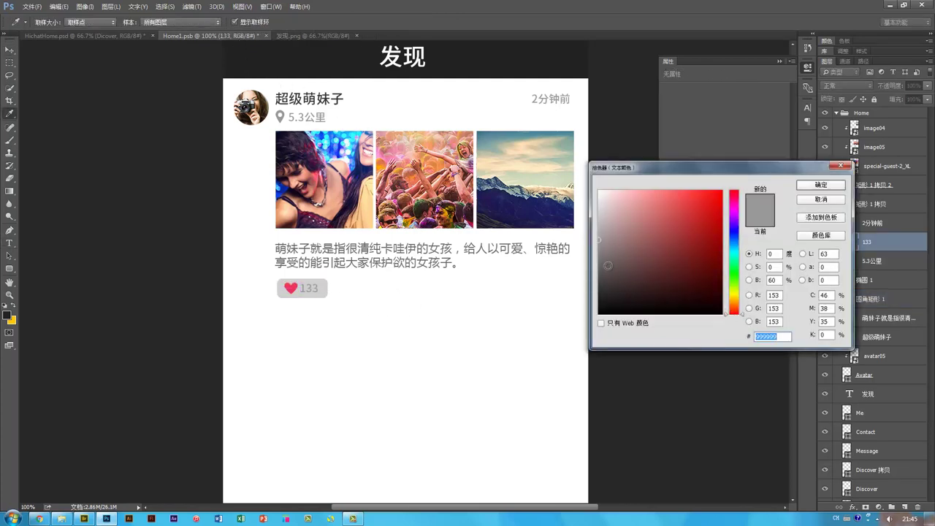
{"action": "type", "text": "545454"}
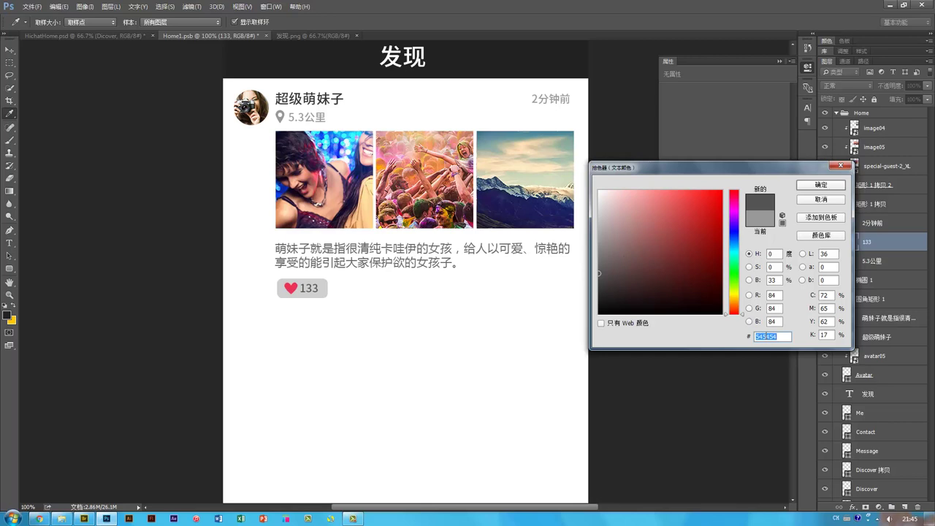
{"action": "type", "text": "222"}
{"action": "key", "text": "Return"}
{"action": "key", "text": "v"}
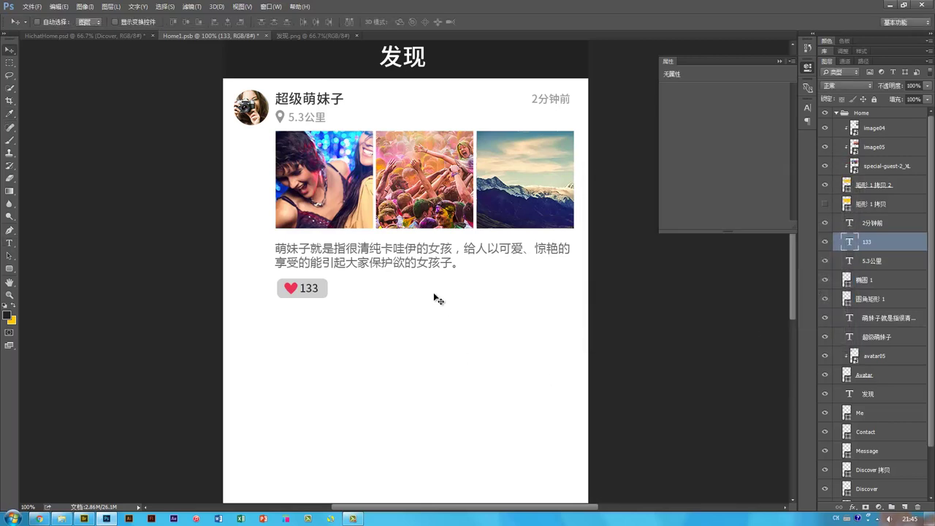
- Duplicate the like button's rounded rectangle, heart and 133 together, placing the copy just to the right of the original
{"action": "left_click_drag", "start_coordinate": [430, 239], "coordinate": [403, 259]}
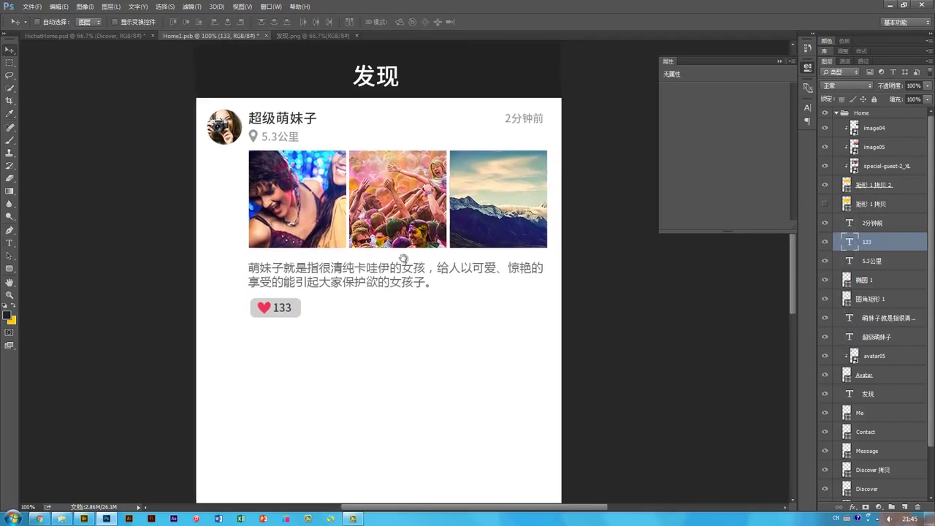
{"action": "left_click_drag", "start_coordinate": [331, 328], "coordinate": [362, 294]}
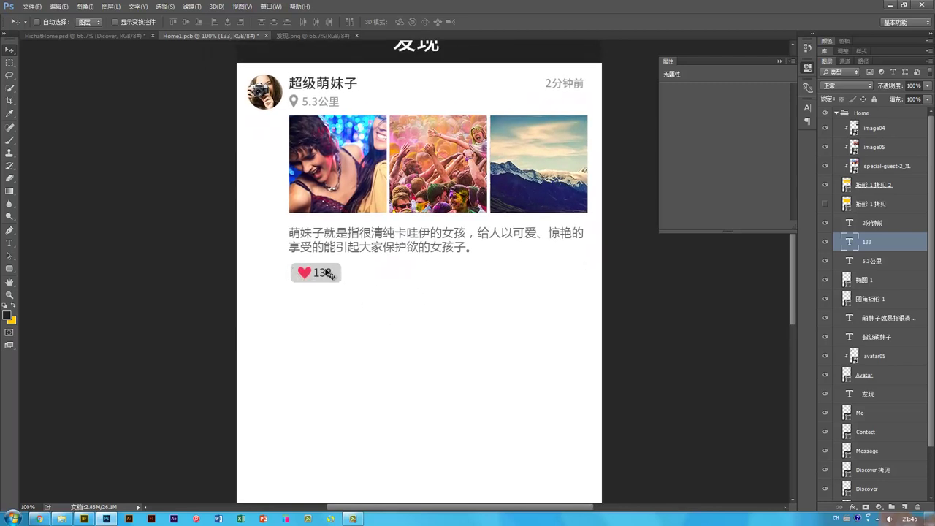
{"action": "left_click_drag", "start_coordinate": [371, 261], "coordinate": [367, 286]}
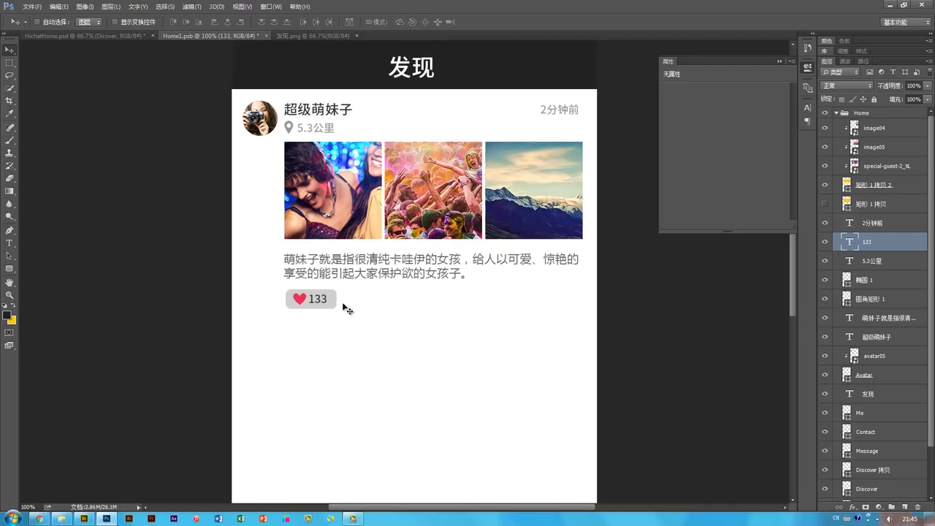
{"action": "left_click", "coordinate": [358, 313], "text": "ctrl"}
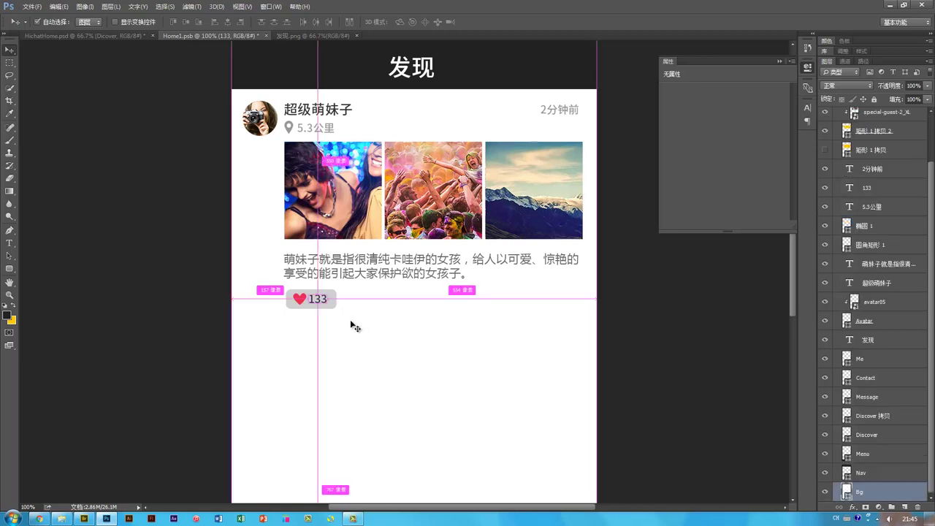
{"action": "left_click", "coordinate": [332, 301], "text": "ctrl"}
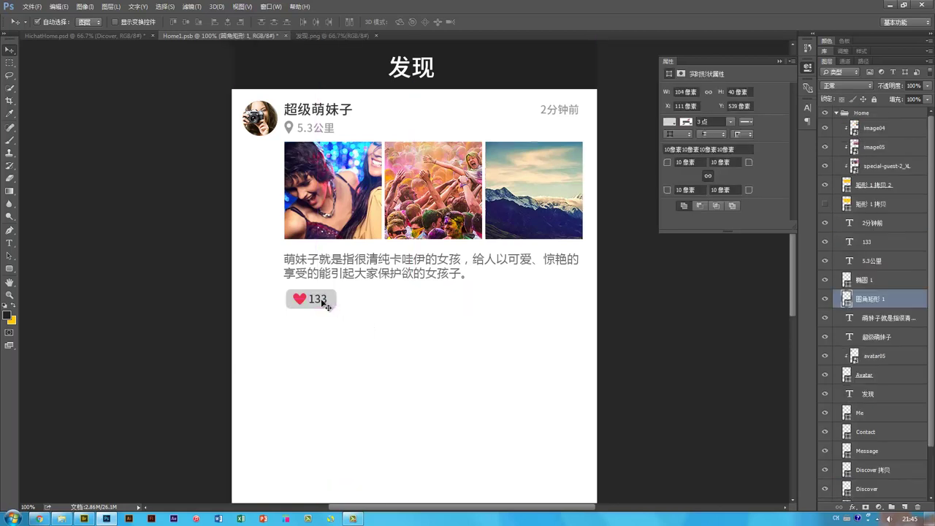
{"action": "left_click", "coordinate": [320, 301], "text": "ctrl+shift"}
{"action": "left_click", "coordinate": [304, 301], "text": "ctrl+shift"}
{"action": "left_click_drag", "start_coordinate": [313, 304], "coordinate": [393, 319]}
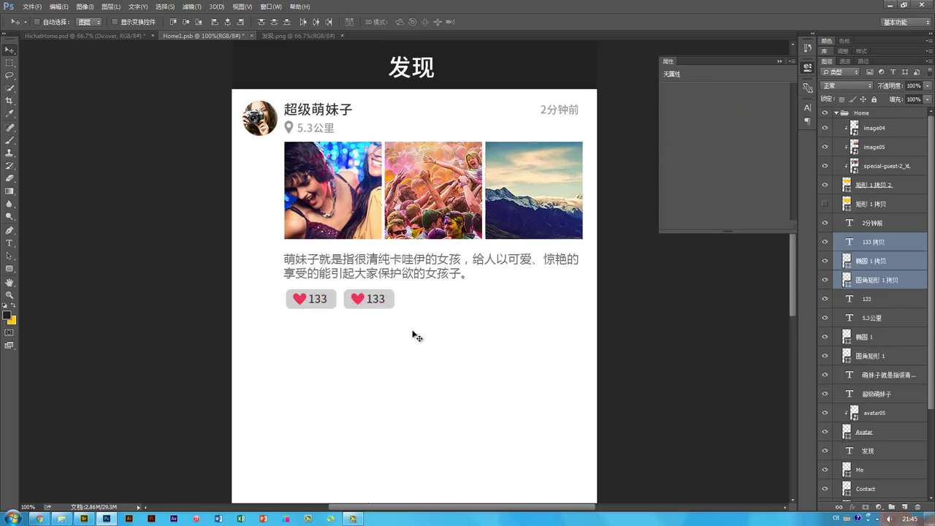
- Delete the heart from the second button, keeping its background and number
{"action": "left_click", "coordinate": [642, 331], "text": "ctrl"}
{"action": "key", "text": "t"}
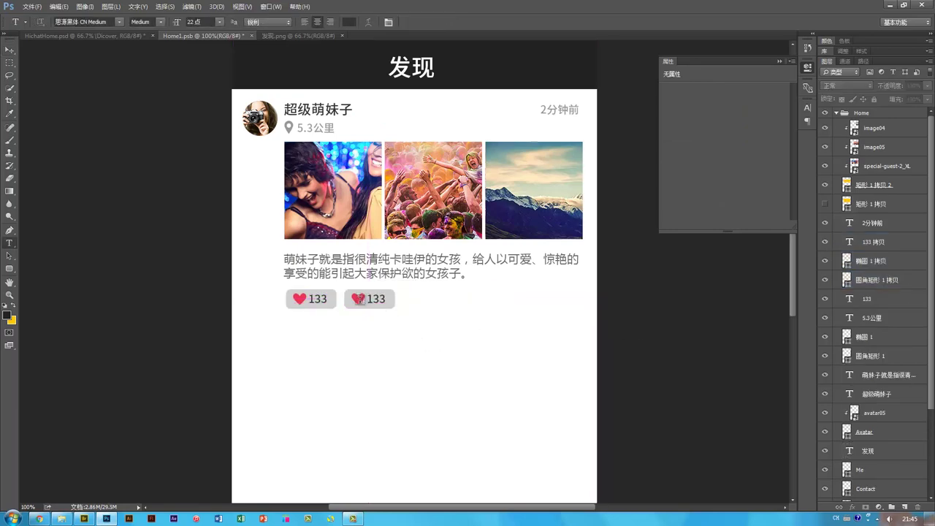
{"action": "left_click", "coordinate": [359, 299], "text": "ctrl"}
{"action": "key", "text": "ctrl+plus"}
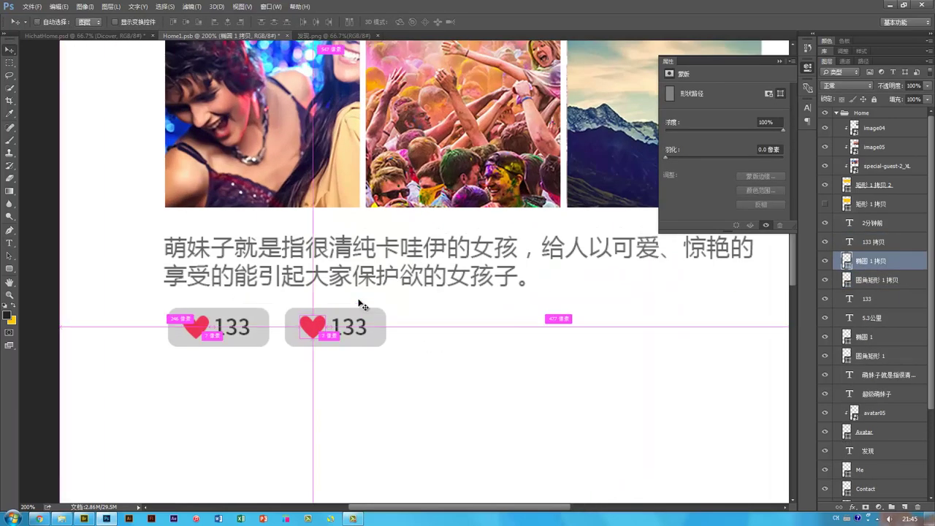
{"action": "left_click_drag", "start_coordinate": [359, 299], "coordinate": [433, 301]}
{"action": "key", "text": "Delete"}
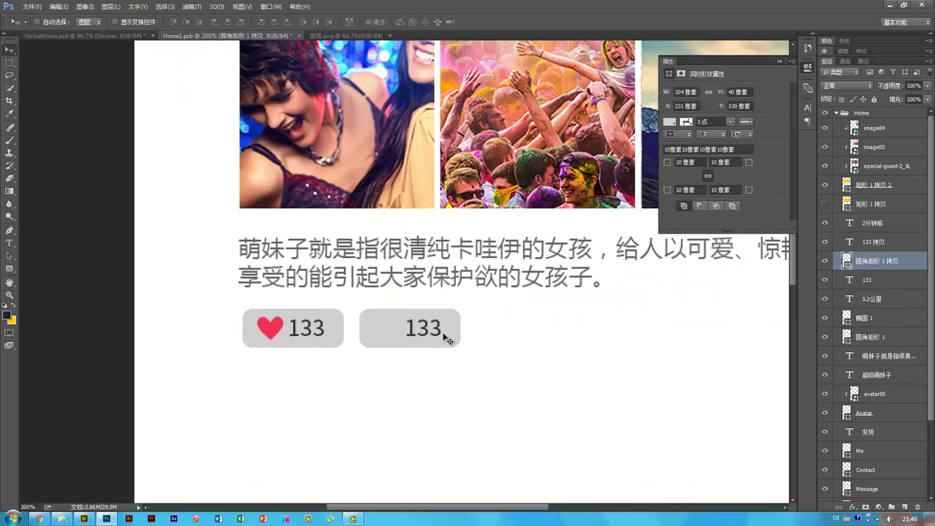
- Draw a dark diamond with a 23 px circle over it in the second button as a comment bubble, nudging the circle into place
{"action": "left_click", "coordinate": [11, 271]}
{"action": "left_click_drag", "start_coordinate": [345, 343], "coordinate": [379, 377]}
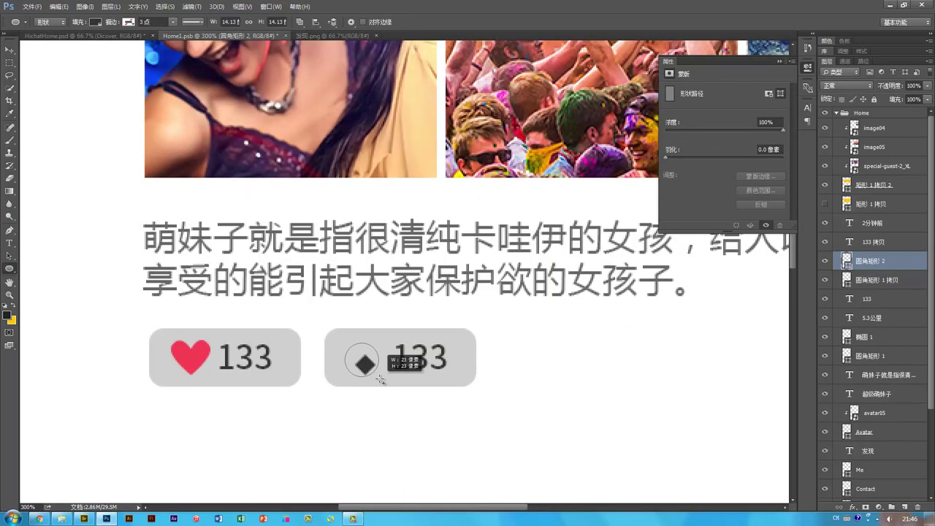
{"action": "key", "text": "a"}
{"action": "key", "text": "Up"}
{"action": "key", "text": "Up"}
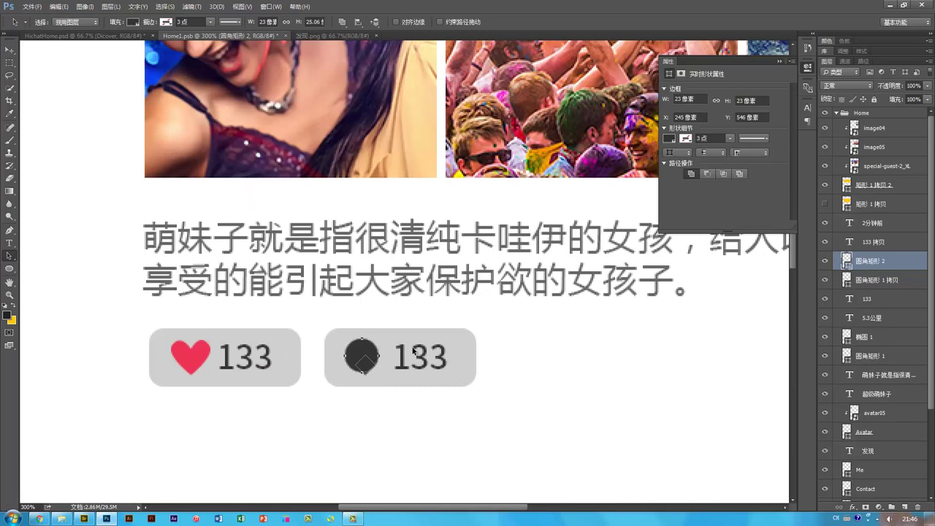
{"action": "key", "text": "Right"}
{"action": "key", "text": "Up"}
- Rotate the small diamond under the comment bubble's circle and reposition it so its corner forms the bubble's tail
{"action": "key", "text": "ctrl+t"}
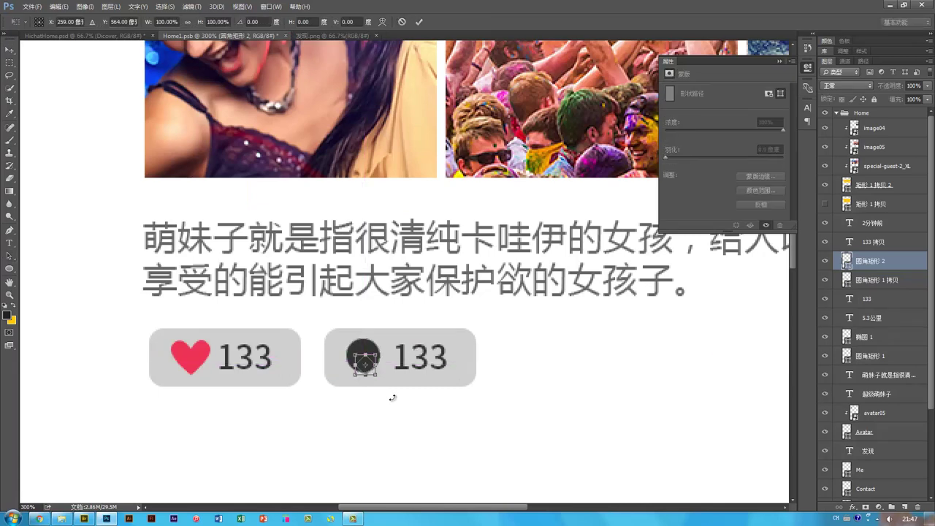
{"action": "left_click_drag", "start_coordinate": [391, 392], "coordinate": [419, 379]}
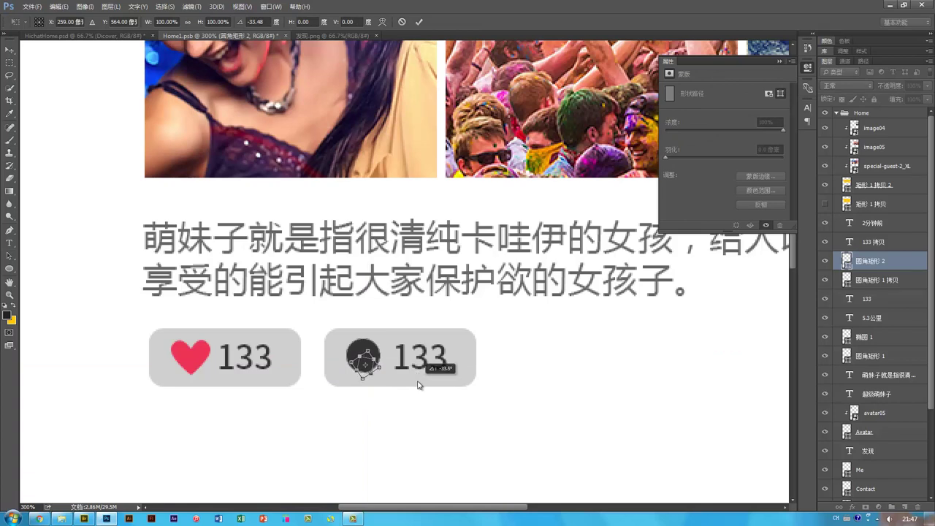
{"action": "key", "text": "Return"}
{"action": "key", "text": "v"}
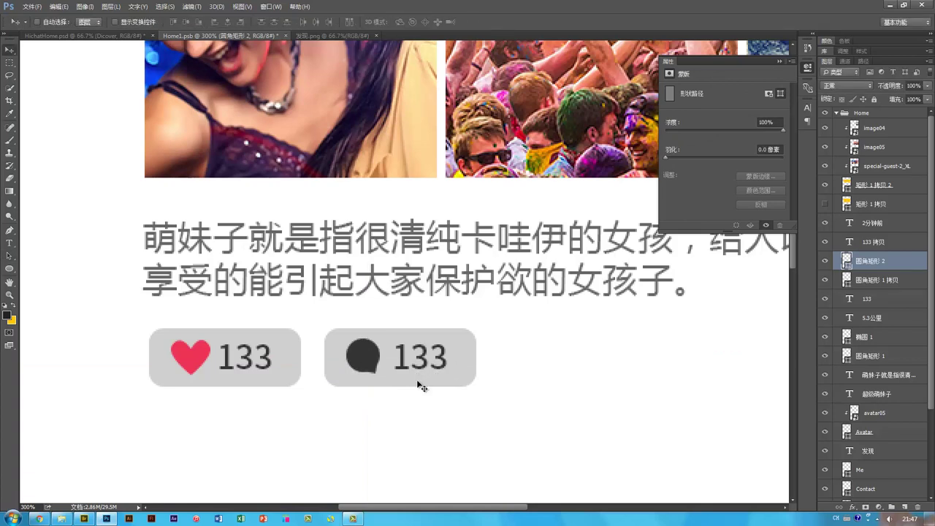
{"action": "key", "text": "ctrl+t"}
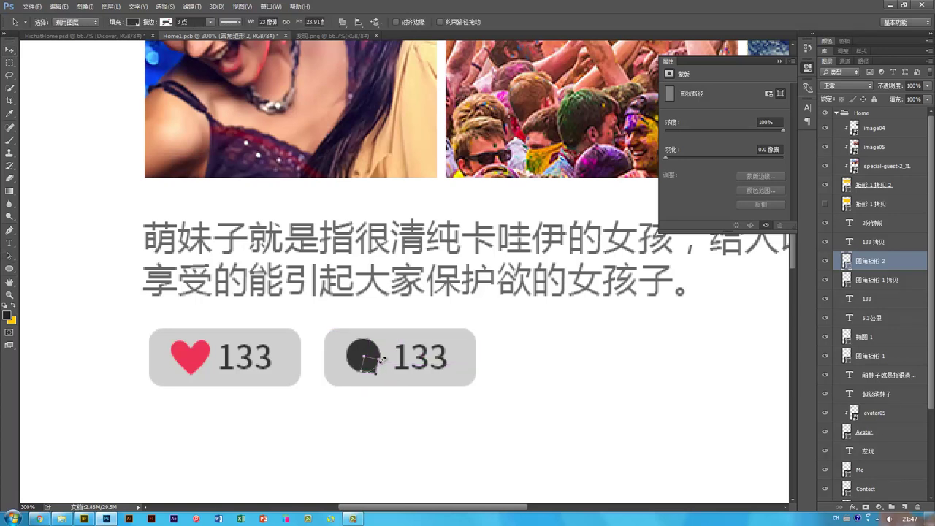
{"action": "key", "text": "Return"}
{"action": "key", "text": "ctrl+t"}
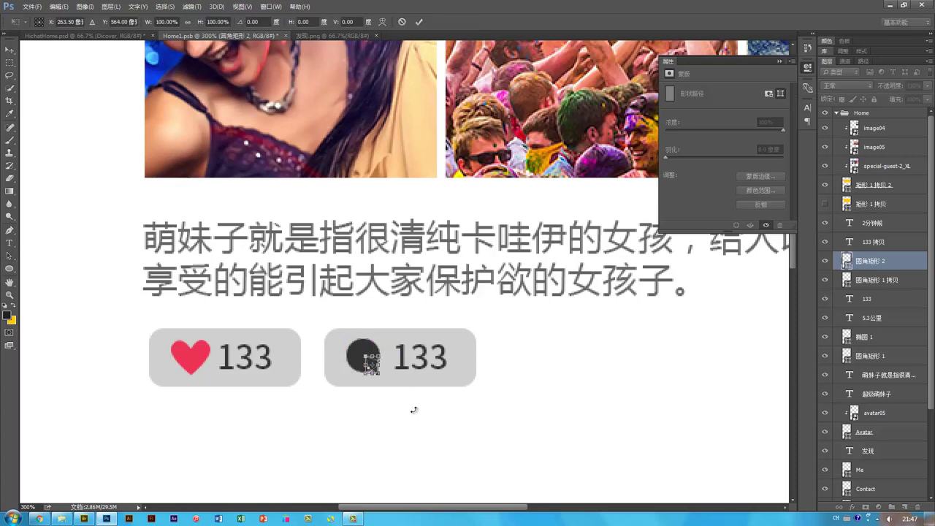
{"action": "left_click_drag", "start_coordinate": [414, 411], "coordinate": [424, 411]}
{"action": "key", "text": "Return"}
{"action": "key", "text": "v"}
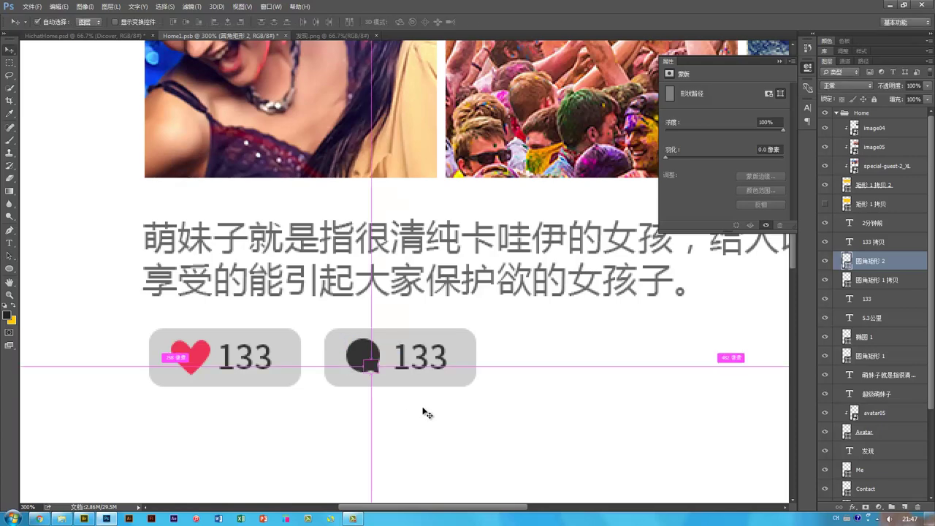
- Examine the whole post with its like and comment buttons at 100% zoom
{"action": "key", "text": "ctrl+1"}
{"action": "left_click_drag", "start_coordinate": [451, 309], "coordinate": [451, 359]}
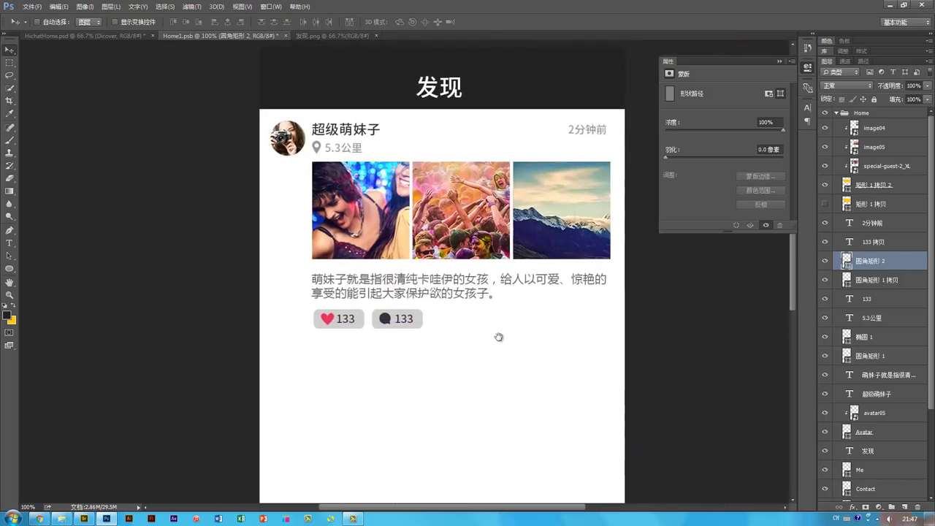
{"action": "left_click_drag", "start_coordinate": [499, 334], "coordinate": [470, 345]}
{"action": "left_click_drag", "start_coordinate": [457, 382], "coordinate": [466, 339]}
{"action": "left_click_drag", "start_coordinate": [410, 314], "coordinate": [412, 338]}
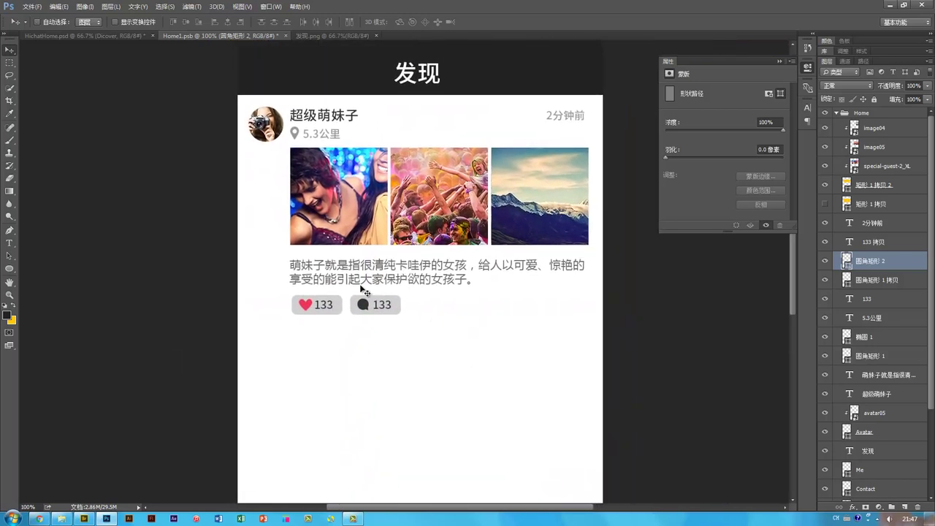
{"action": "left_click_drag", "start_coordinate": [453, 371], "coordinate": [450, 348]}
{"action": "scroll", "coordinate": [454, 325], "scroll_direction": "up", "scroll_amount": 3}
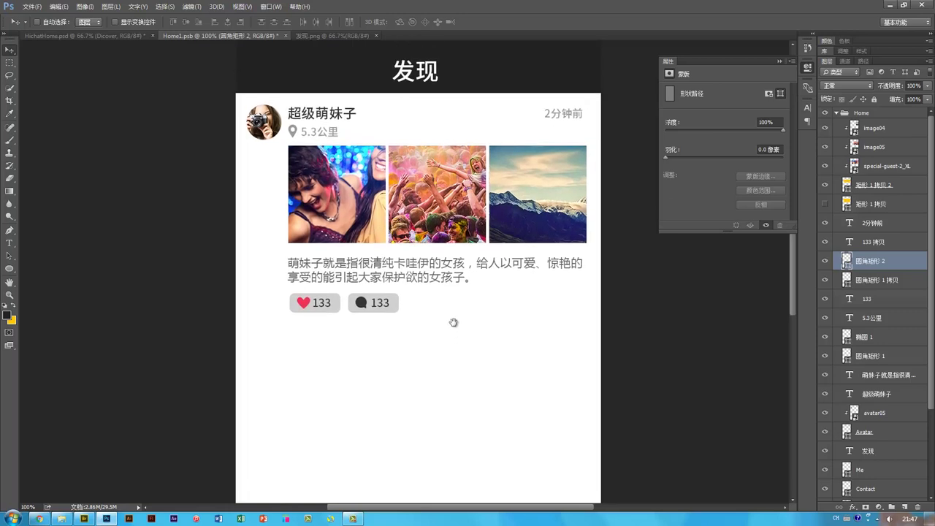
{"action": "left_click_drag", "start_coordinate": [444, 314], "coordinate": [410, 320]}
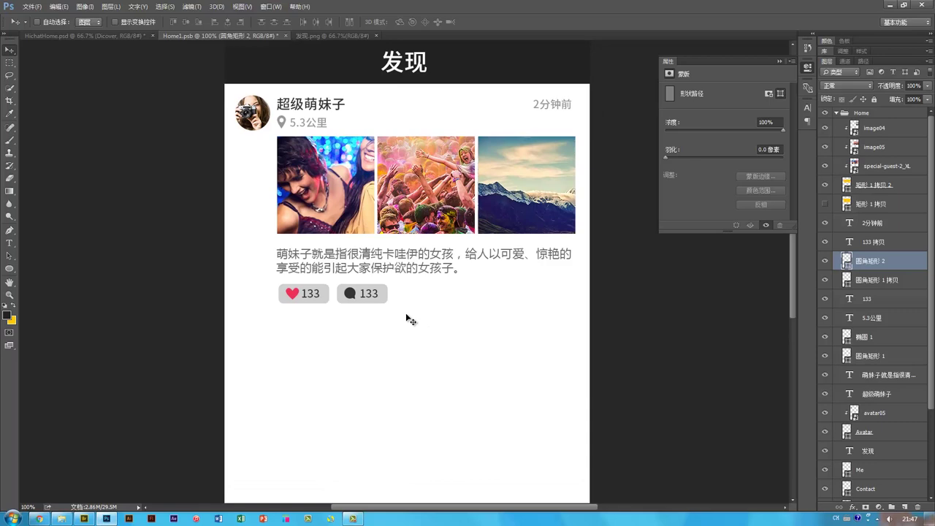
- Give the comment button's background a 35% drop shadow with 3 px distance and 0 px size, and copy that effect to the like button's background
{"action": "left_click", "coordinate": [367, 293], "text": "ctrl"}
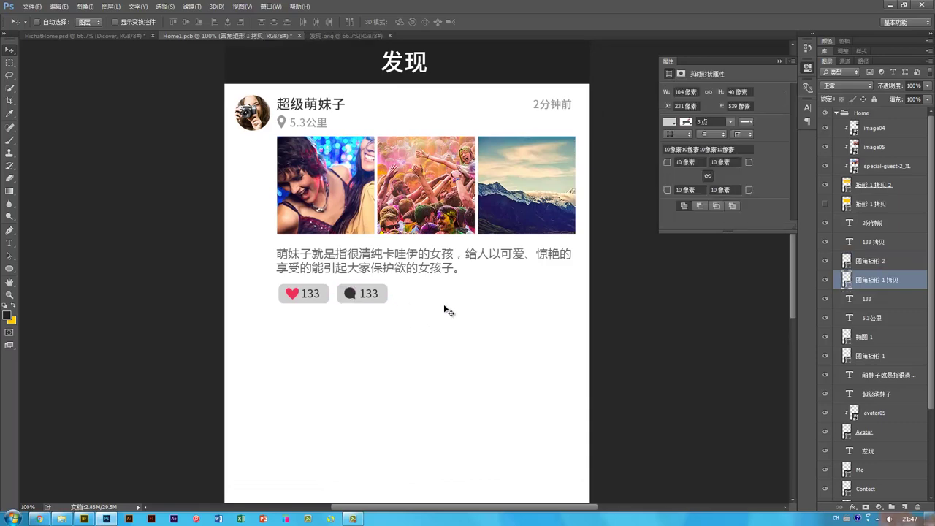
{"action": "double_click", "coordinate": [906, 279]}
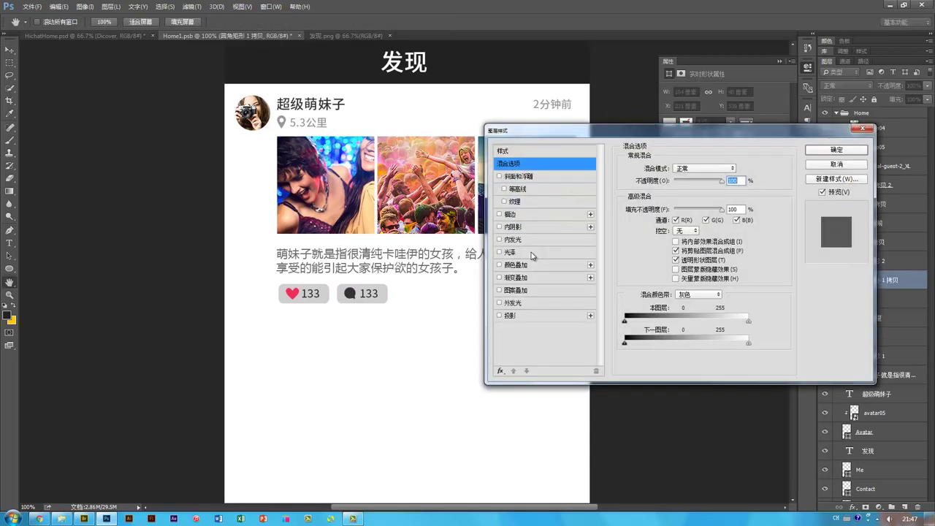
{"action": "left_click", "coordinate": [529, 313]}
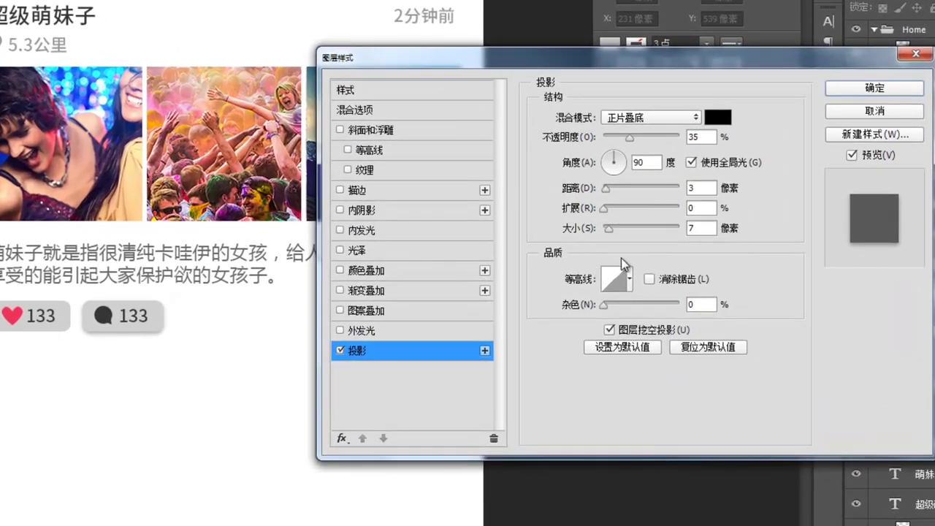
{"action": "left_click_drag", "start_coordinate": [602, 226], "coordinate": [596, 227]}
{"action": "double_click", "coordinate": [703, 188]}
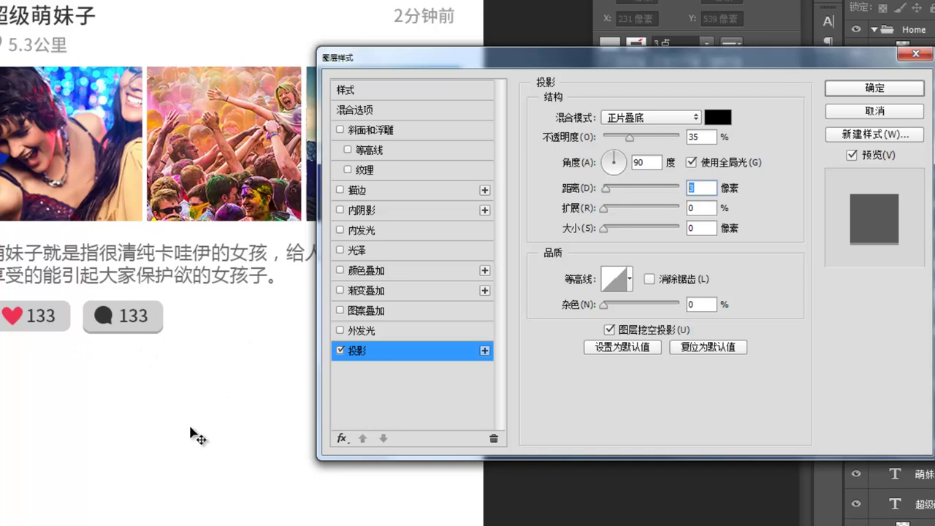
{"action": "left_click", "coordinate": [895, 87]}
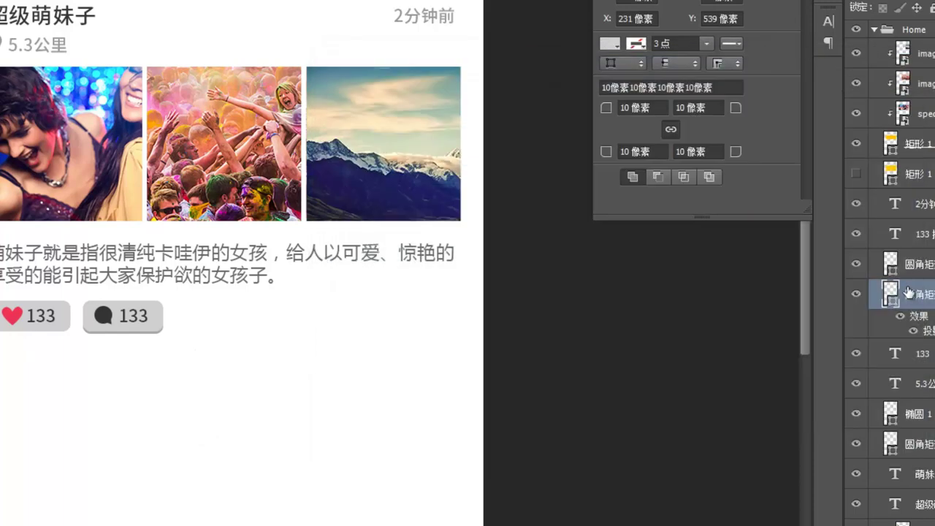
{"action": "left_click_drag", "start_coordinate": [923, 316], "coordinate": [62, 321]}
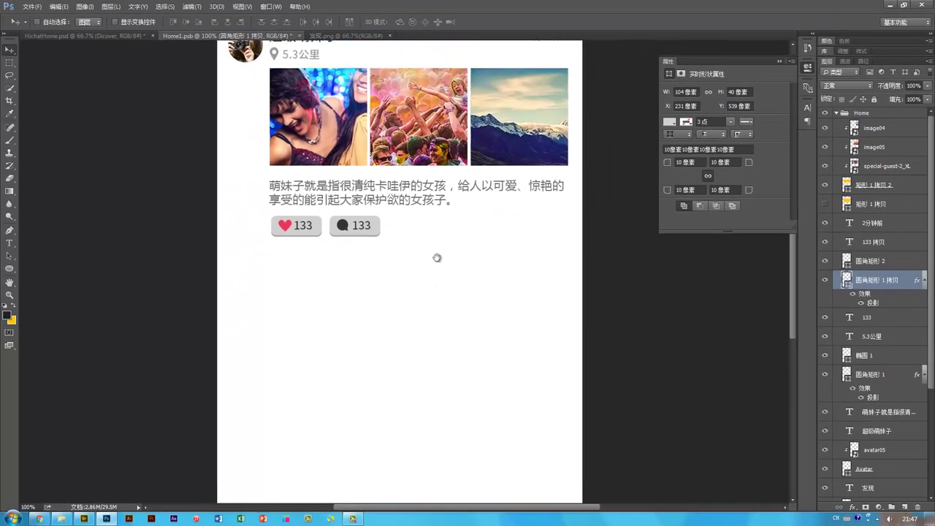
- Duplicate the comment button's background and number to the right end of the row, and delete the copied number
{"action": "left_click_drag", "start_coordinate": [437, 257], "coordinate": [437, 314]}
{"action": "key", "text": "ctrl+minus"}
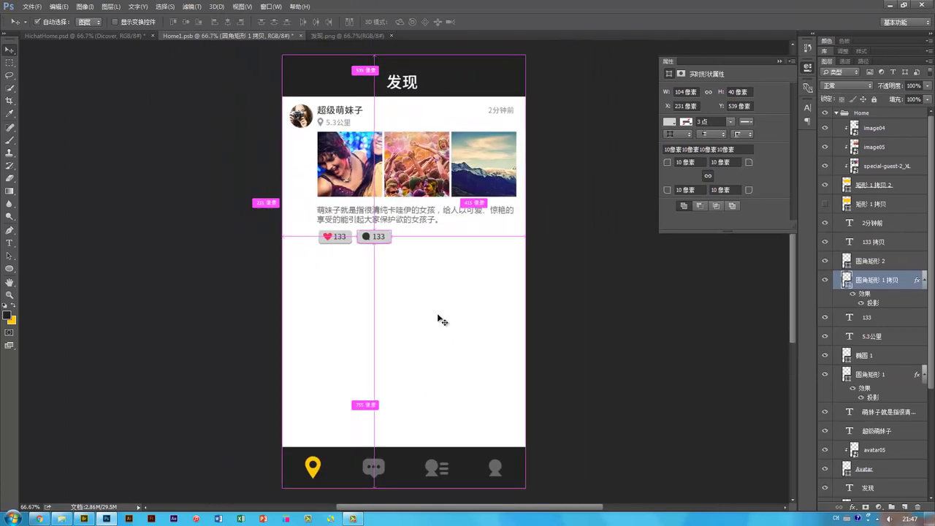
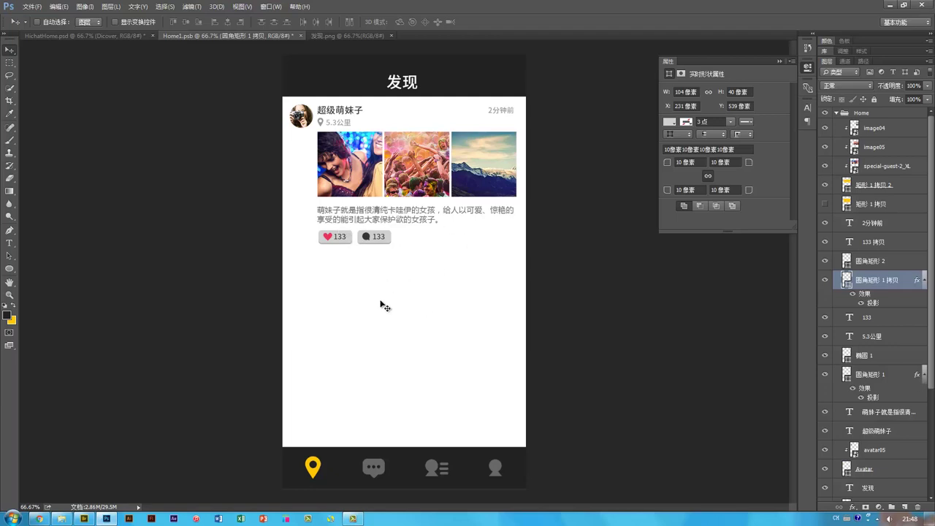
{"action": "key", "text": "ctrl+plus"}
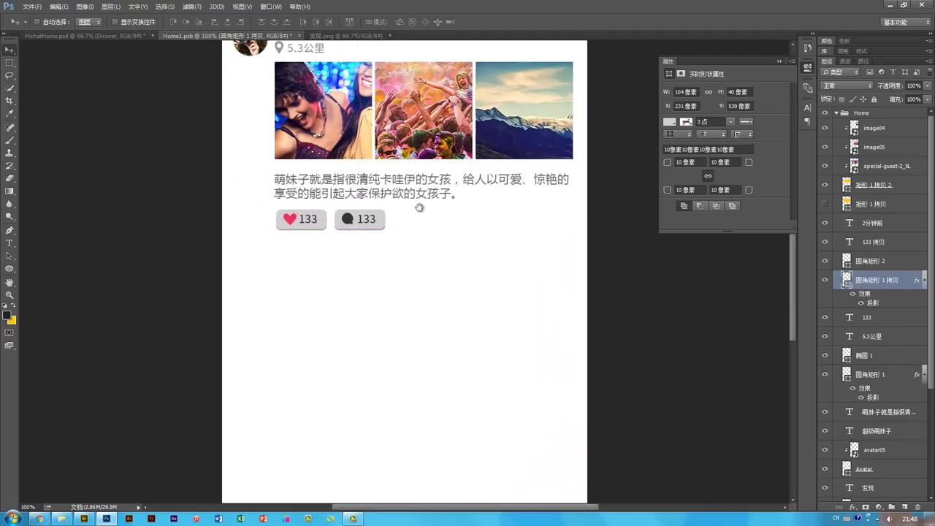
{"action": "left_click_drag", "start_coordinate": [420, 203], "coordinate": [414, 248]}
{"action": "left_click_drag", "start_coordinate": [464, 305], "coordinate": [448, 311]}
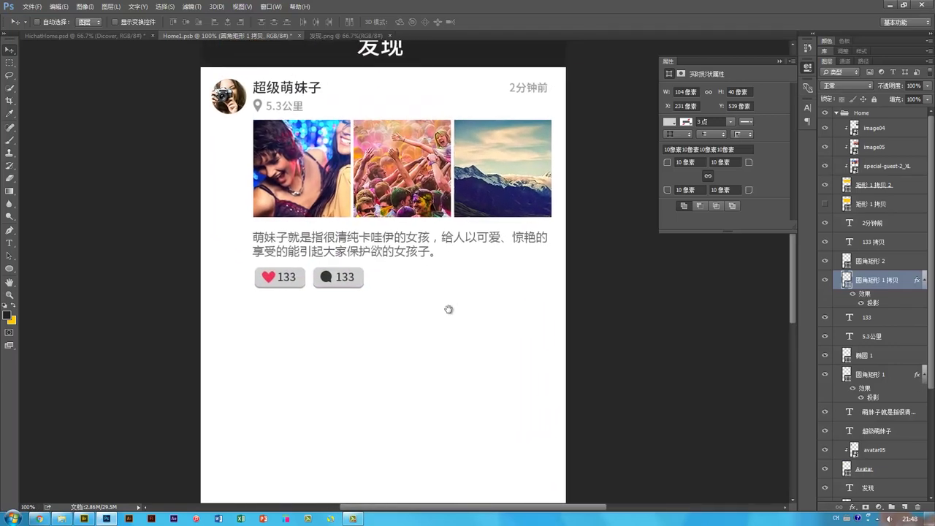
{"action": "left_click", "coordinate": [359, 278], "text": "ctrl"}
{"action": "left_click_drag", "start_coordinate": [352, 280], "coordinate": [532, 283]}
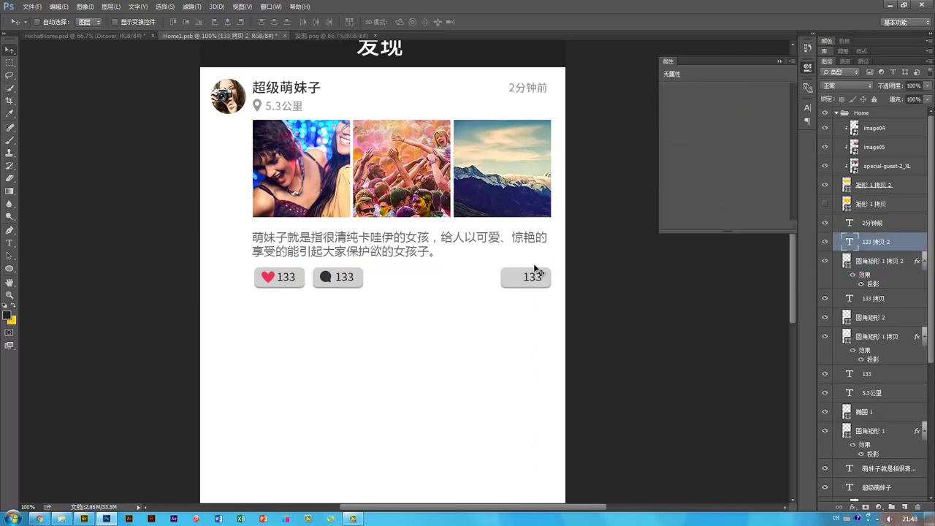
{"action": "key", "text": "Delete"}
- Draw a circle about 7 px wide inside the empty third button and fill it with the comment bubble's dark grey 333333
{"action": "key", "text": "ctrl+plus"}
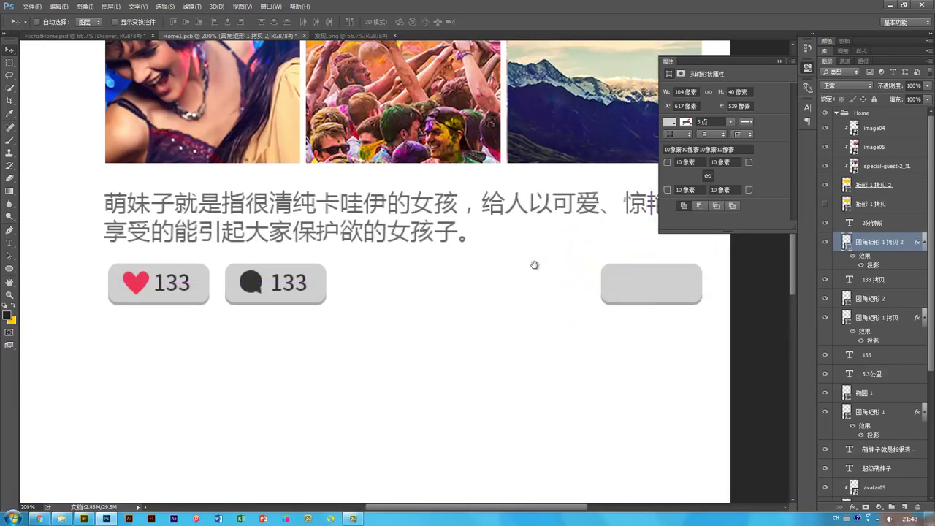
{"action": "left_click_drag", "start_coordinate": [534, 266], "coordinate": [338, 268]}
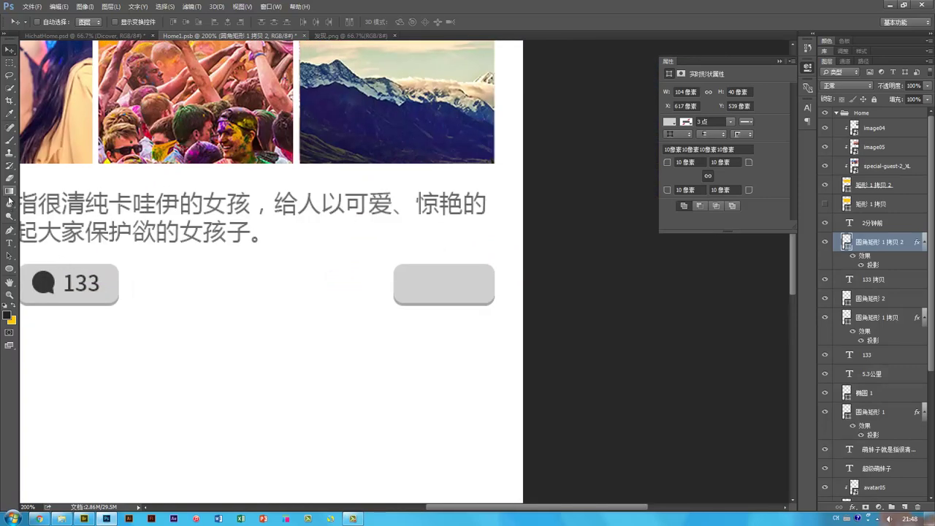
{"action": "left_click", "coordinate": [10, 270]}
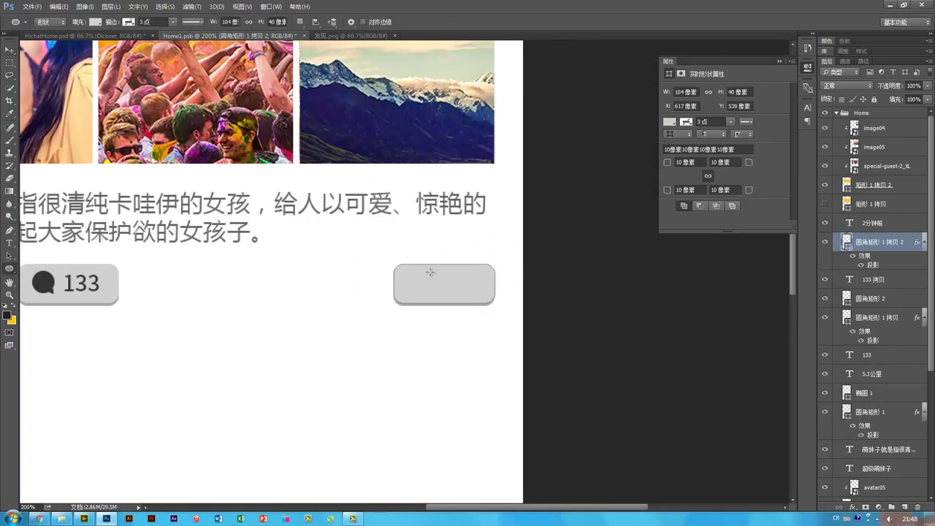
{"action": "left_click_drag", "start_coordinate": [435, 281], "coordinate": [440, 290]}
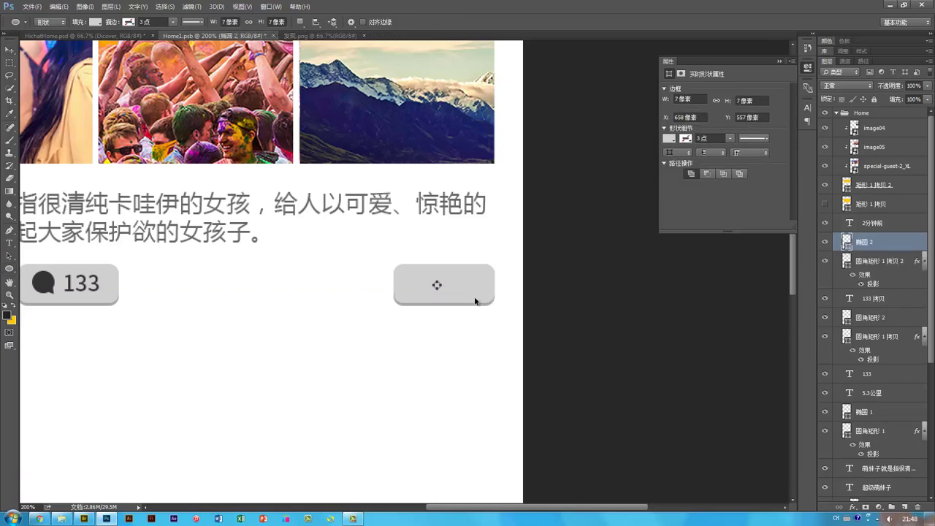
{"action": "key", "text": "v"}
{"action": "key", "text": "a"}
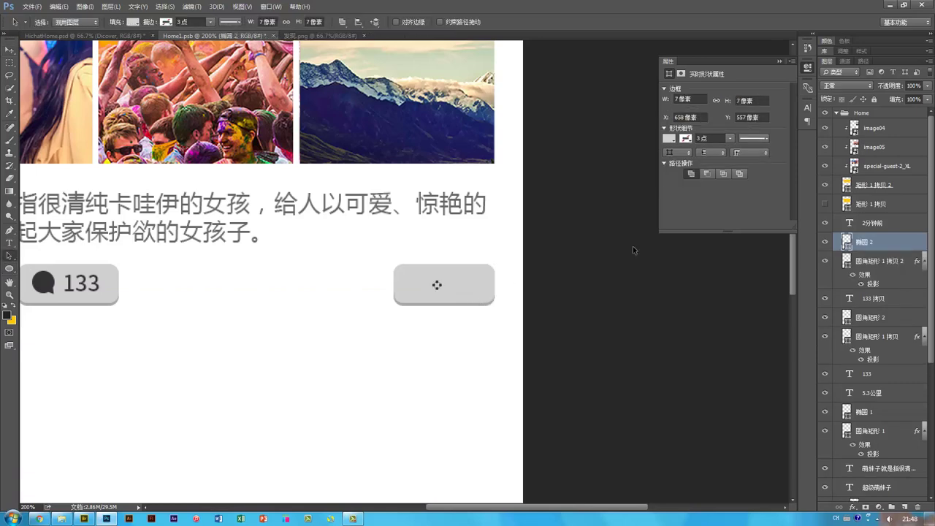
{"action": "double_click", "coordinate": [846, 240]}
{"action": "left_click", "coordinate": [50, 281]}
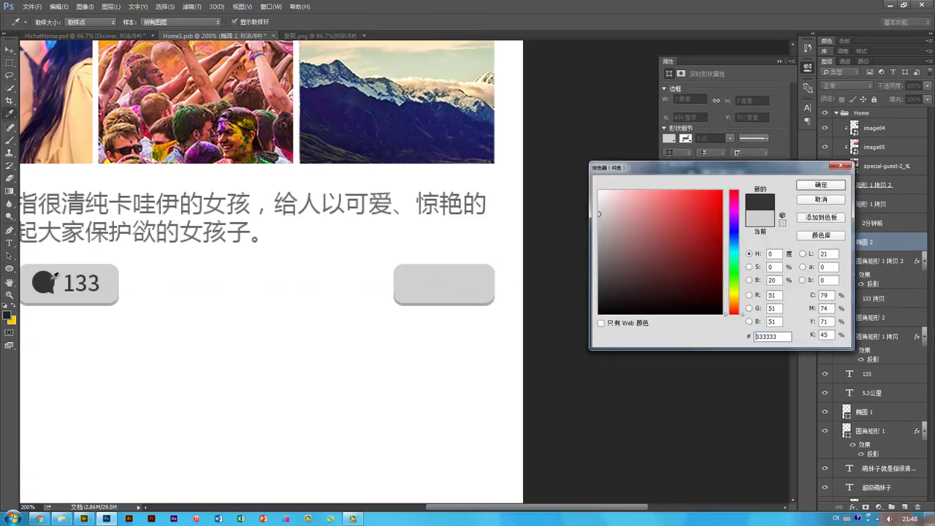
{"action": "key", "text": "Return"}
- Duplicate the dot twice to the right within the same shape, forming an evenly spaced row of three dots
{"action": "key", "text": "alt+shift+Right"}
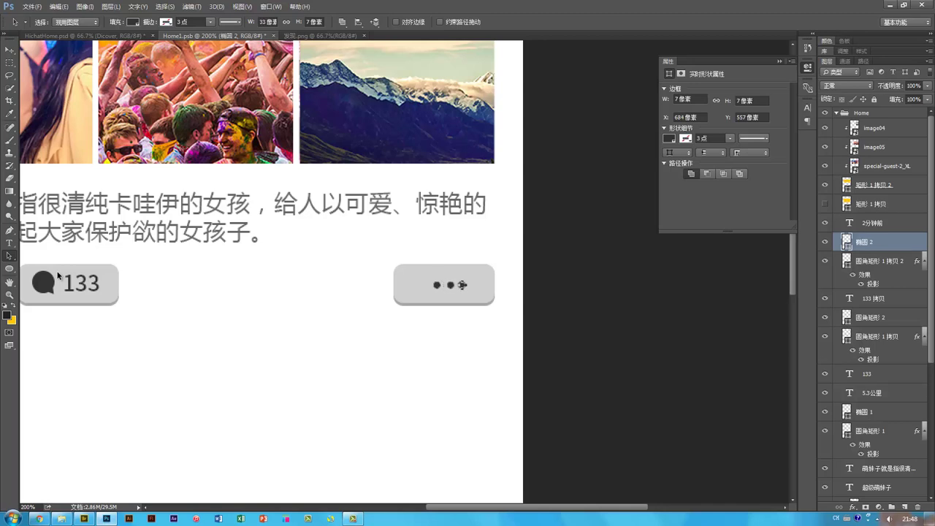
{"action": "key", "text": "Right"}
{"action": "key", "text": "v"}
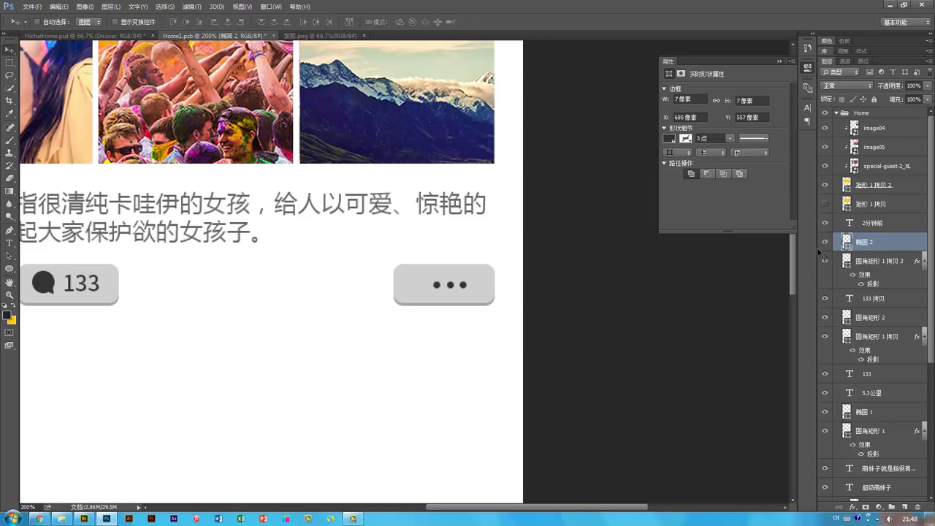
- Narrow the third button's background to 62.5% width from its left edge, and move the three dots right to center them on it
{"action": "left_click", "coordinate": [491, 299], "text": "ctrl"}
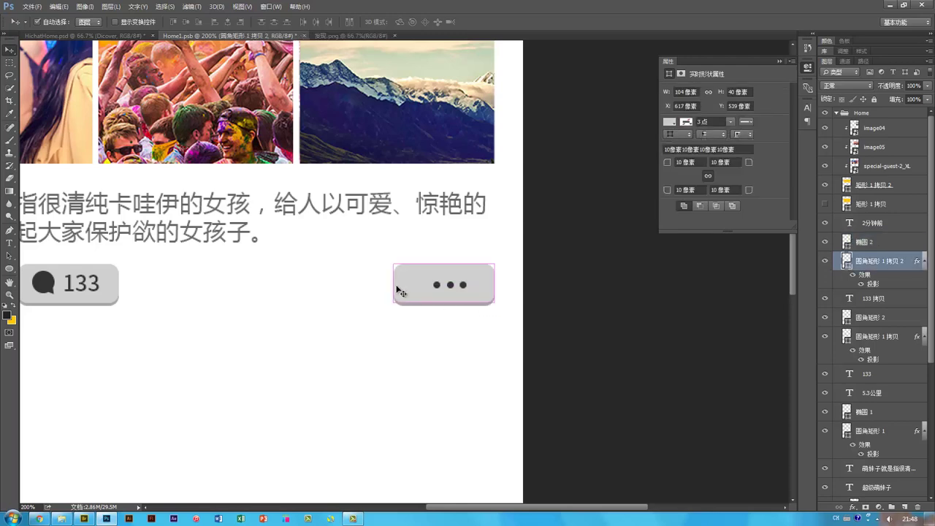
{"action": "key", "text": "ctrl+t"}
{"action": "left_click_drag", "start_coordinate": [394, 283], "coordinate": [431, 285]}
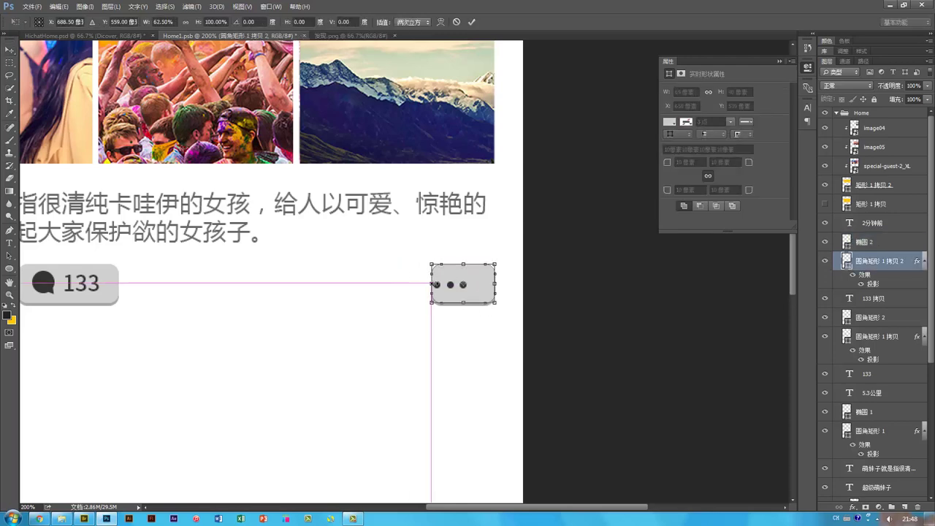
{"action": "key", "text": "Return"}
{"action": "left_click", "coordinate": [450, 284], "text": "ctrl"}
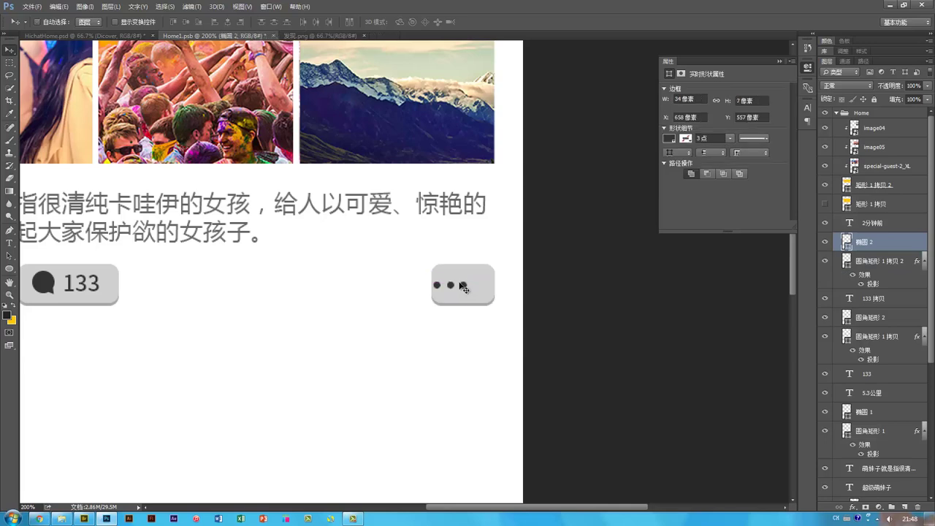
{"action": "key", "text": "shift+Right"}
{"action": "key", "text": "ctrl+minus"}
{"action": "left_click_drag", "start_coordinate": [363, 339], "coordinate": [436, 342]}
{"action": "left_click", "coordinate": [584, 304]}
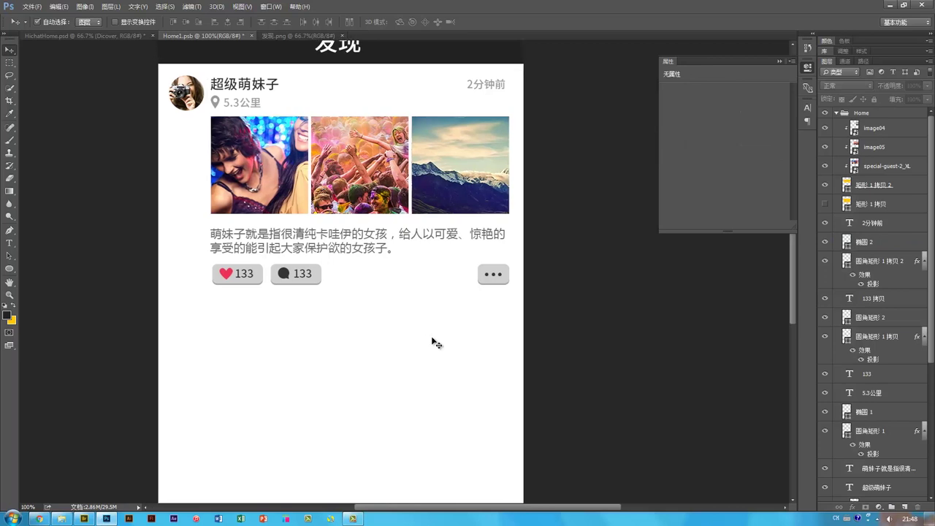
- Select the like, comment and more button backgrounds together and set their height to 60 px
{"action": "key", "text": "ctrl+minus"}
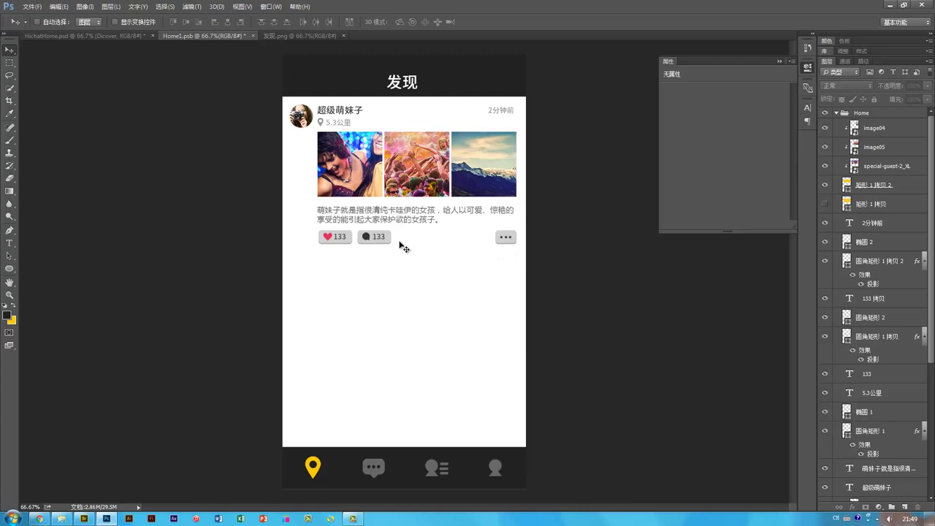
{"action": "left_click", "coordinate": [347, 242], "text": "ctrl"}
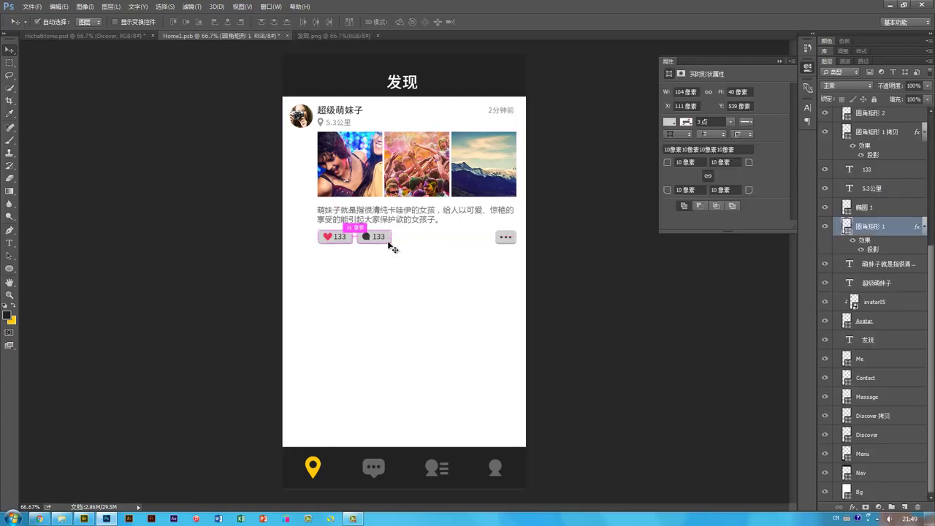
{"action": "left_click", "coordinate": [388, 242], "text": "ctrl+shift"}
{"action": "left_click_drag", "start_coordinate": [389, 245], "coordinate": [418, 252]}
{"action": "key", "text": "ctrl+z"}
{"action": "left_click", "coordinate": [496, 241], "text": "ctrl+shift"}
{"action": "key", "text": "ctrl+t"}
{"action": "key", "text": "Return"}
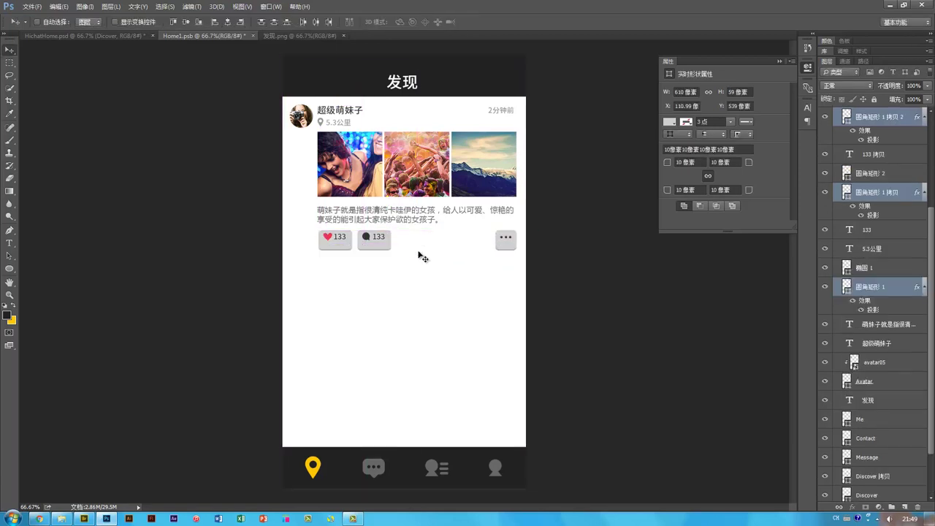
{"action": "key", "text": "a"}
{"action": "double_click", "coordinate": [731, 91]}
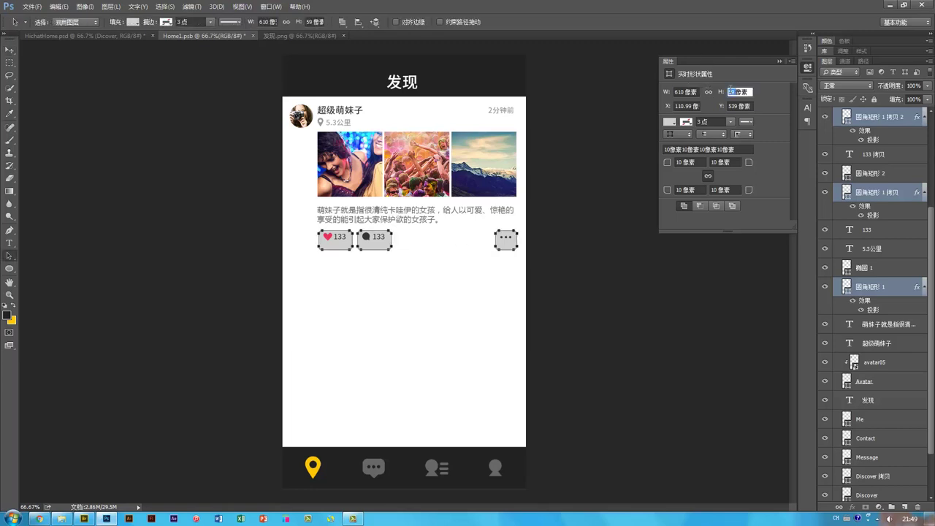
{"action": "type", "text": "60"}
{"action": "key", "text": "Return"}
{"action": "key", "text": "v"}
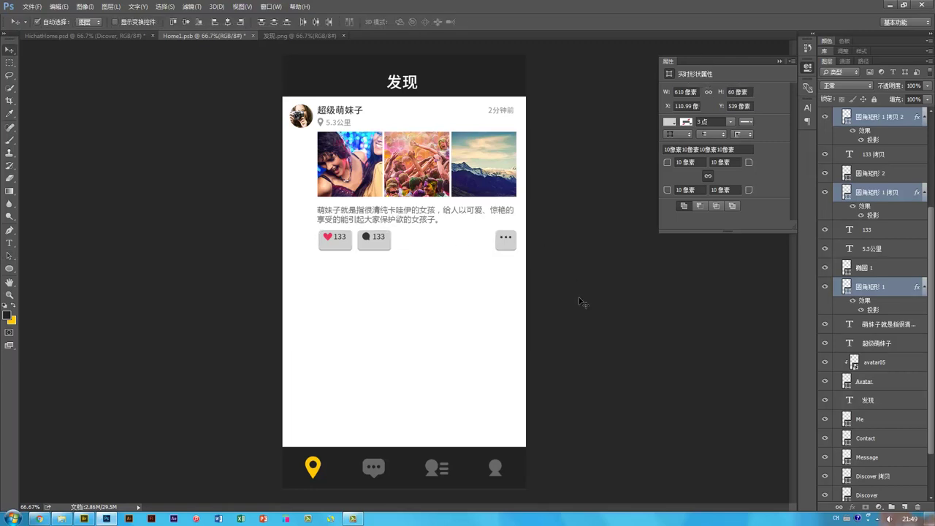
{"action": "left_click", "coordinate": [582, 302], "text": "ctrl"}
- Move the comment button's background 30 px right and widen the like button's background to 120 px
{"action": "key", "text": "ctrl+plus"}
{"action": "left_click", "coordinate": [382, 234]}
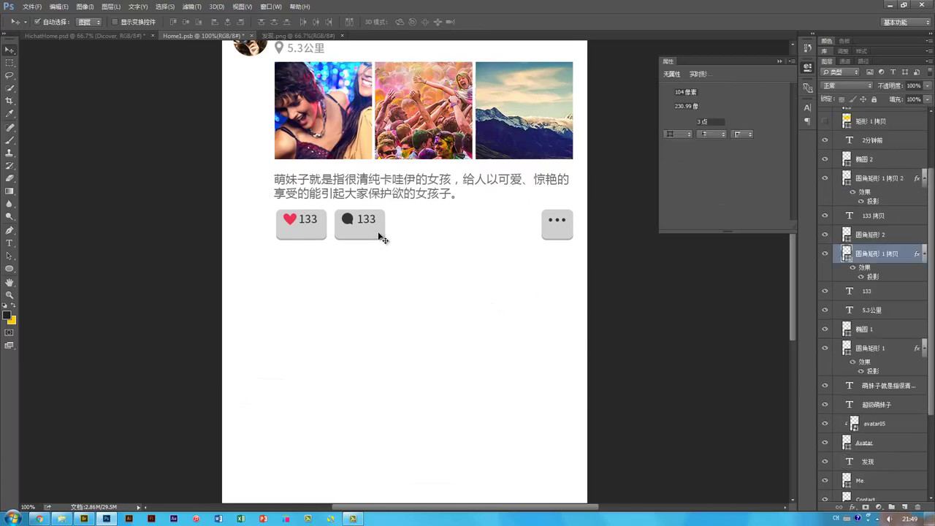
{"action": "left_click_drag", "start_coordinate": [383, 234], "coordinate": [398, 232]}
{"action": "left_click", "coordinate": [325, 229]}
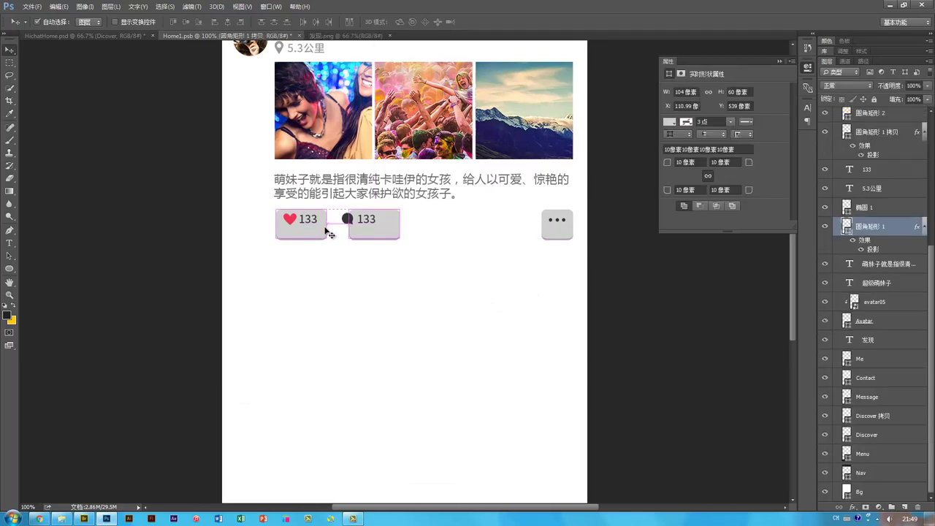
{"action": "key", "text": "ctrl+t"}
{"action": "left_click_drag", "start_coordinate": [330, 227], "coordinate": [338, 228]}
{"action": "key", "text": "Return"}
{"action": "left_click", "coordinate": [678, 91]}
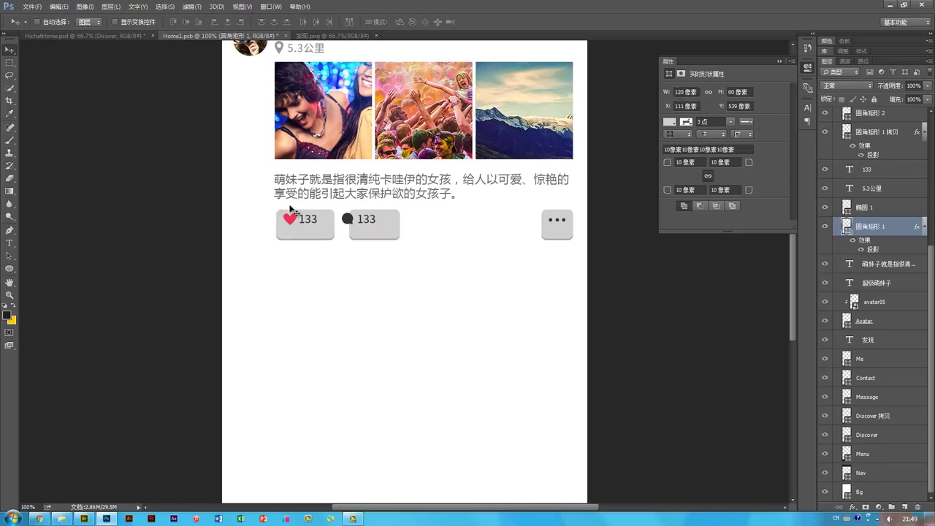
- Move the heart icon and its number together to the center of the enlarged like button
{"action": "left_click", "coordinate": [309, 219], "text": "ctrl"}
{"action": "left_click", "coordinate": [292, 217], "text": "ctrl+shift"}
{"action": "left_click_drag", "start_coordinate": [308, 220], "coordinate": [312, 223]}
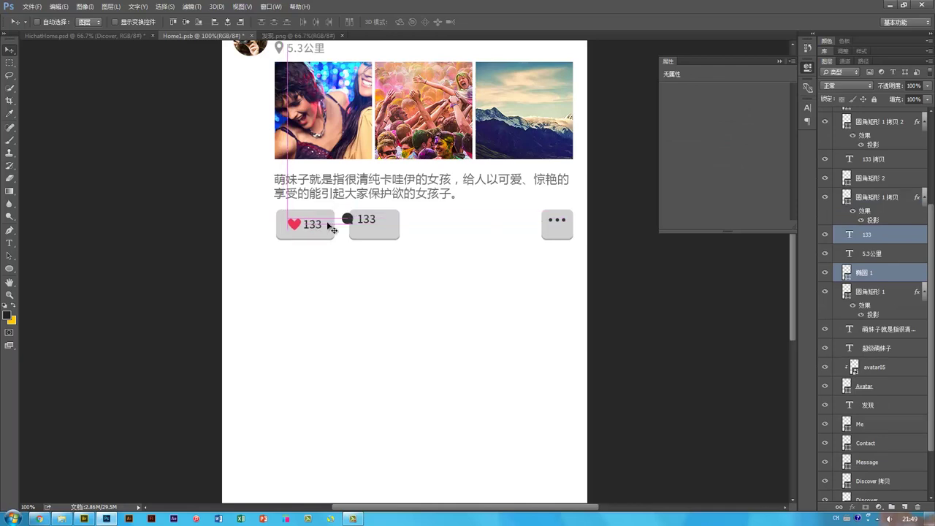
{"action": "key", "text": "Up"}
- Move the comment bubble and its number together onto the shifted comment button, vertically centered
{"action": "left_click", "coordinate": [367, 219], "text": "ctrl"}
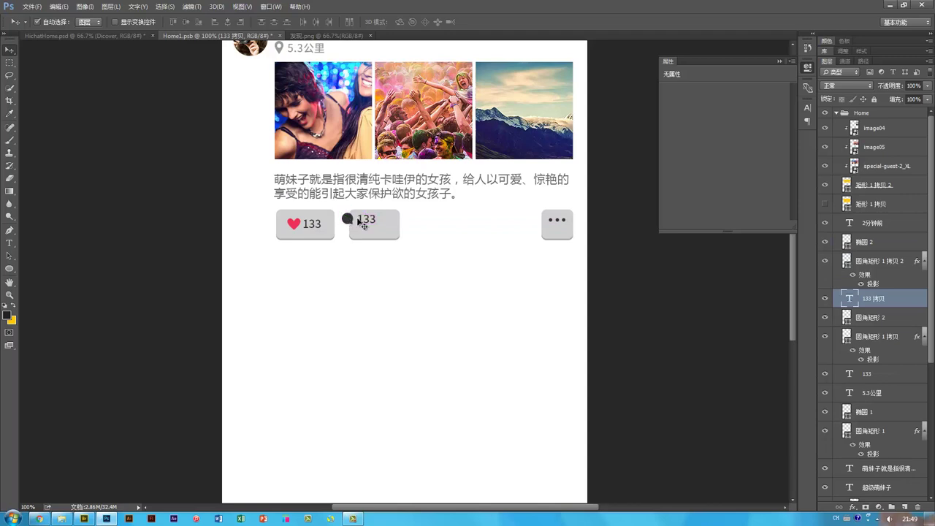
{"action": "left_click", "coordinate": [350, 219], "text": "ctrl+shift"}
{"action": "left_click_drag", "start_coordinate": [368, 220], "coordinate": [388, 225]}
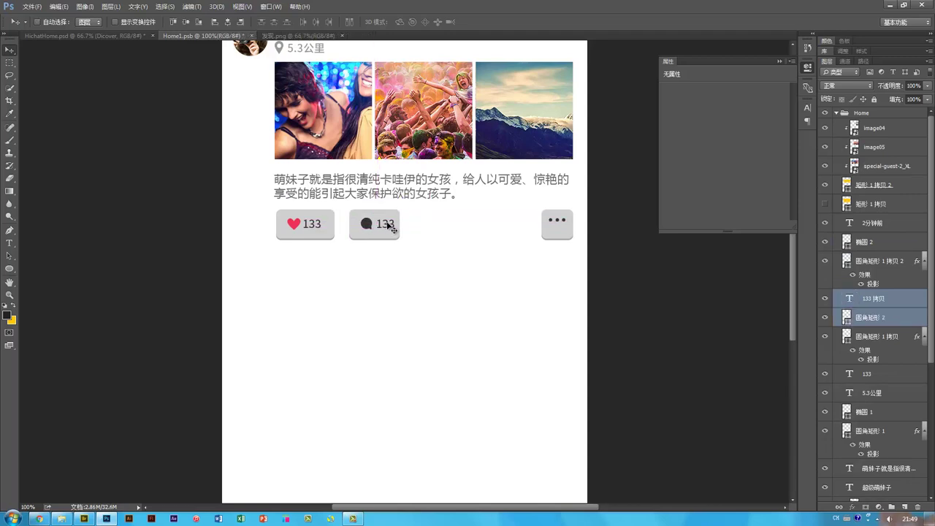
{"action": "key", "text": "Left"}
- Set the comment button's background width to 120 px
{"action": "left_click", "coordinate": [394, 236], "text": "ctrl"}
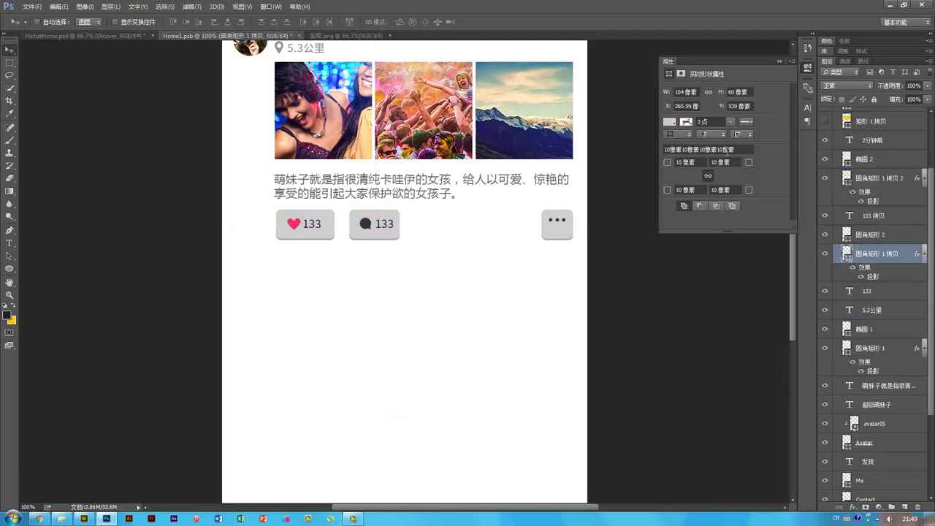
{"action": "double_click", "coordinate": [676, 90]}
{"action": "type", "text": "120"}
{"action": "key", "text": "Return"}
- Widen the more button's background leftward from its fixed right edge and center the three dots on it
{"action": "left_click", "coordinate": [553, 232], "text": "ctrl"}
{"action": "key", "text": "ctrl+t"}
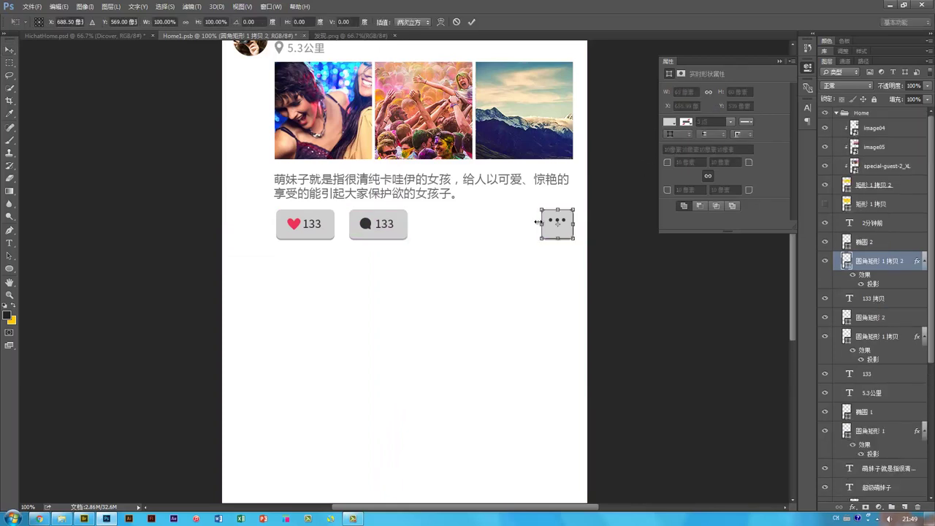
{"action": "left_click_drag", "start_coordinate": [539, 224], "coordinate": [555, 223]}
{"action": "key", "text": "Return"}
{"action": "left_click", "coordinate": [561, 223]}
{"action": "key", "text": "ctrl"}
- Draw a full-width rectangle as a divider below the button row and size it to 750 by 2 px
{"action": "key", "text": "ctrl+minus"}
{"action": "key", "text": "ctrl+minus"}
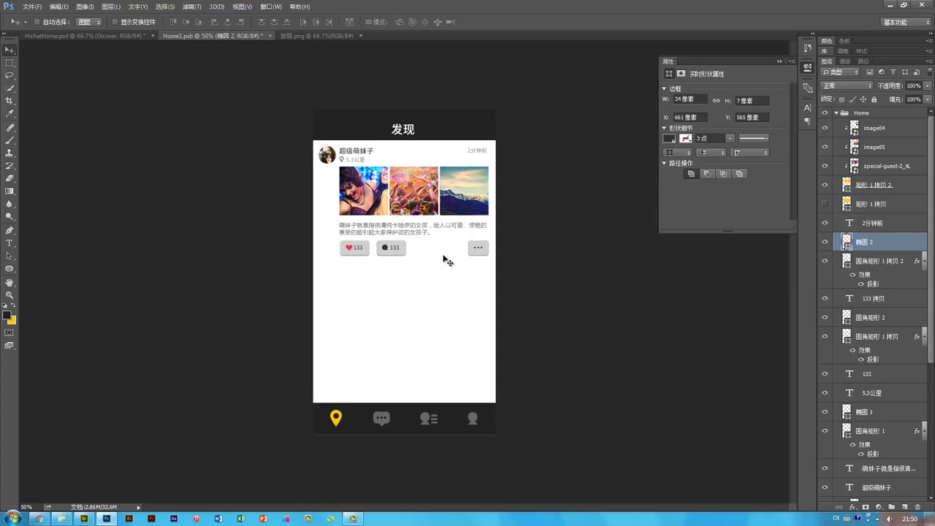
{"action": "left_click_drag", "start_coordinate": [313, 263], "coordinate": [497, 266]}
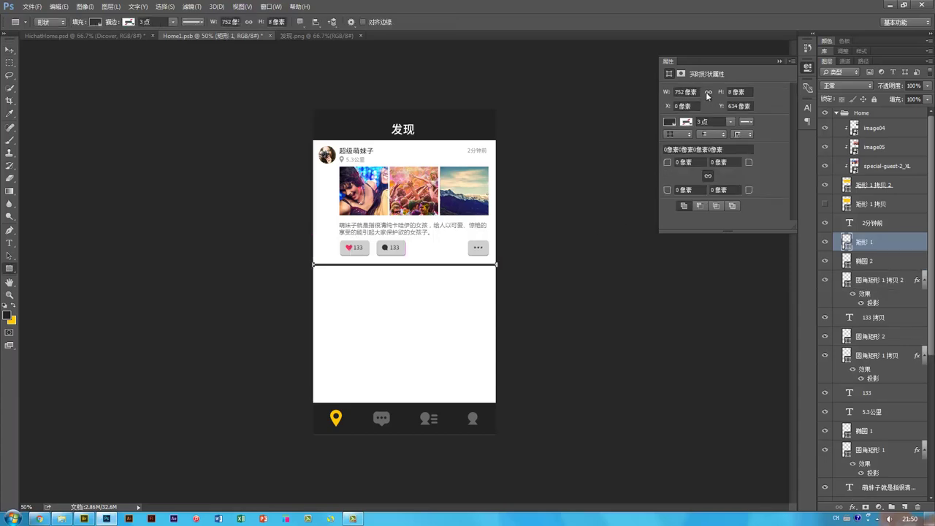
{"action": "left_click", "coordinate": [677, 92]}
{"action": "type", "text": "750"}
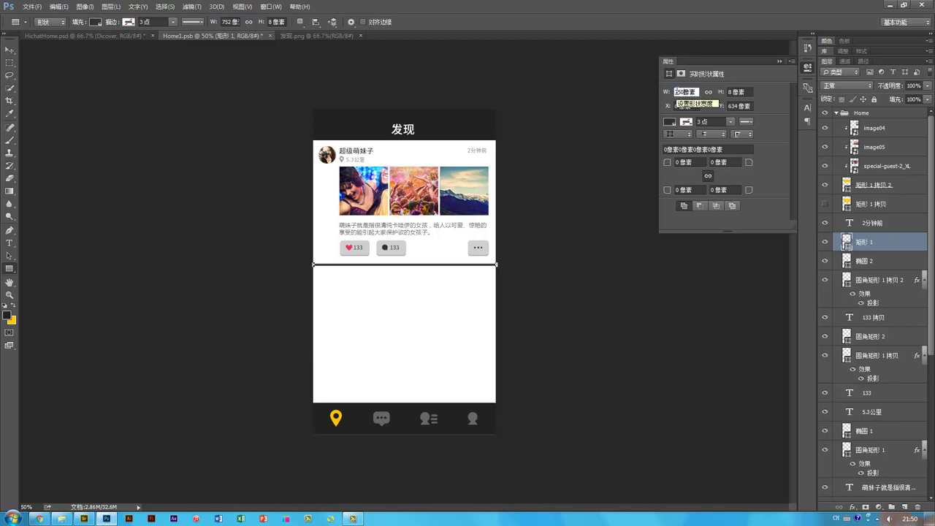
{"action": "key", "text": "Tab"}
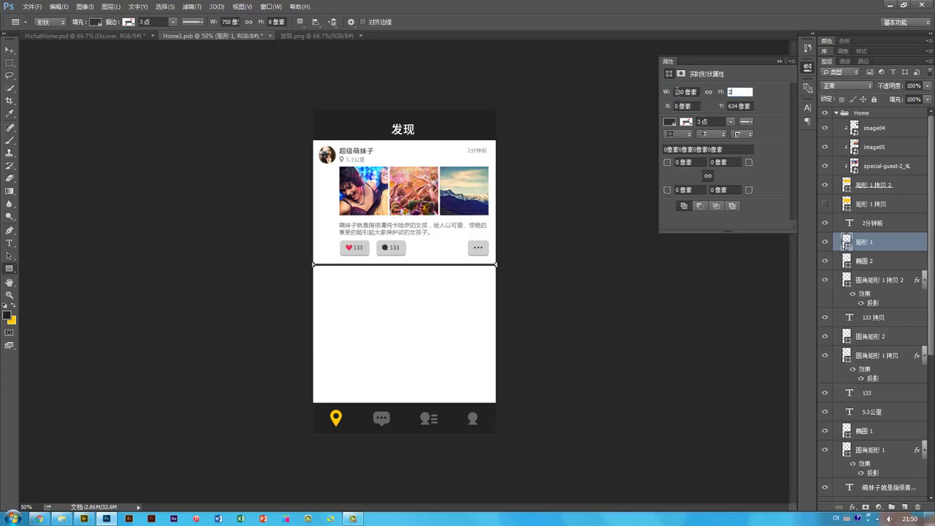
{"action": "key", "text": "Return"}
{"action": "key", "text": "v"}
{"action": "key", "text": "ctrl+plus"}
{"action": "key", "text": "ctrl+plus"}
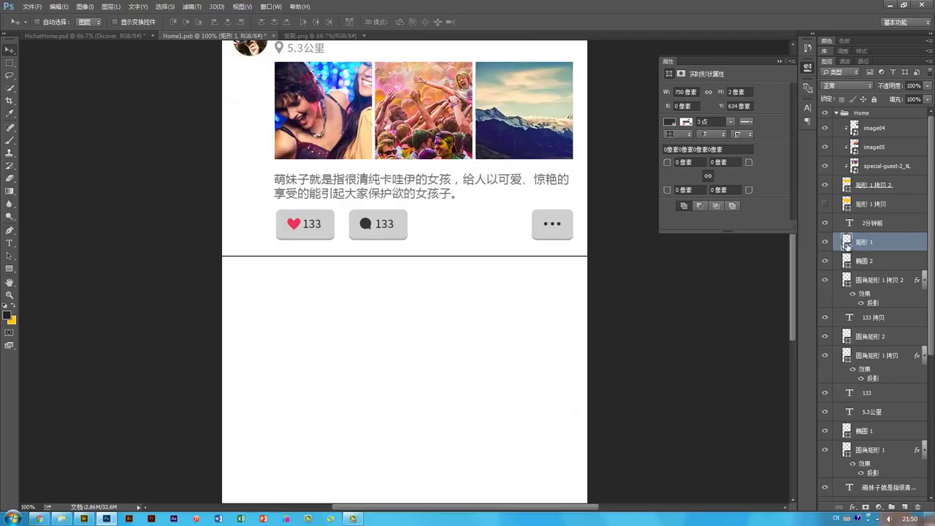
- Fill the divider line with light grey cfcfcf and set its height to 1 px
{"action": "double_click", "coordinate": [846, 243]}
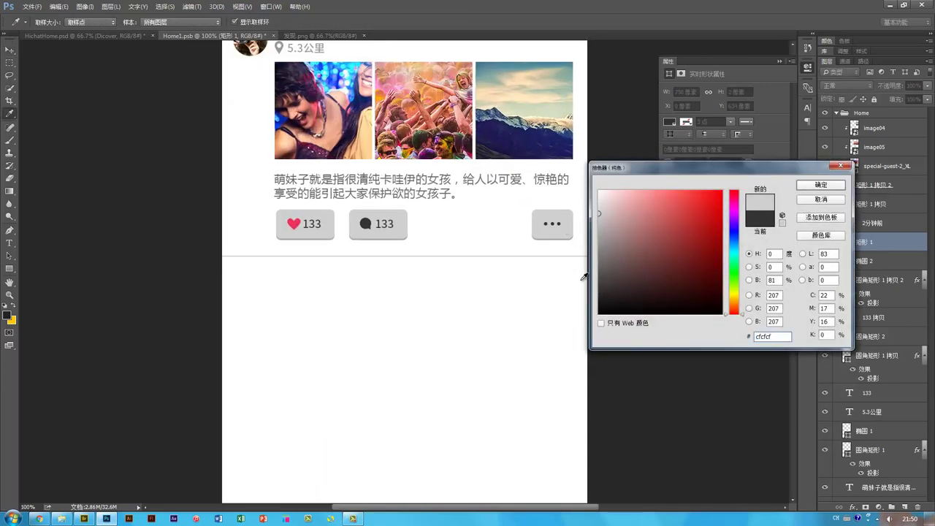
{"action": "key", "text": "Return"}
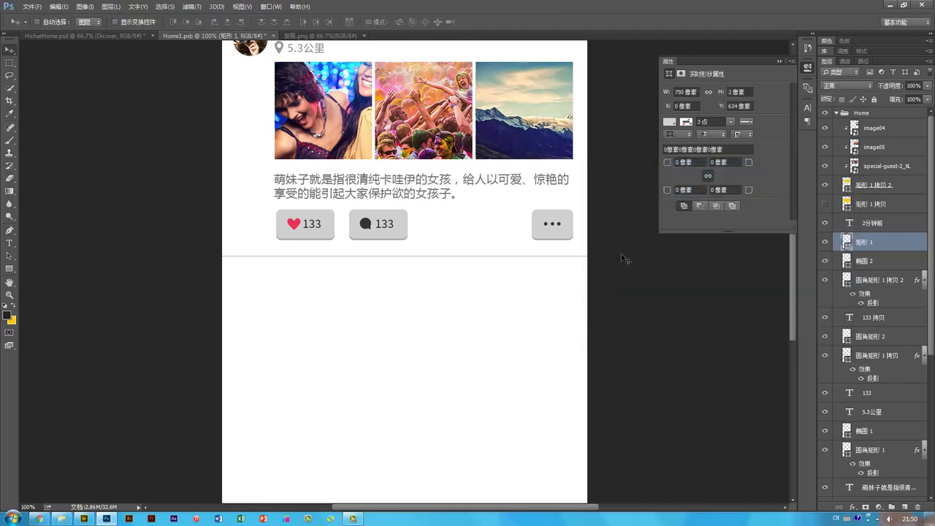
{"action": "left_click", "coordinate": [729, 92]}
{"action": "type", "text": "1"}
{"action": "key", "text": "Return"}
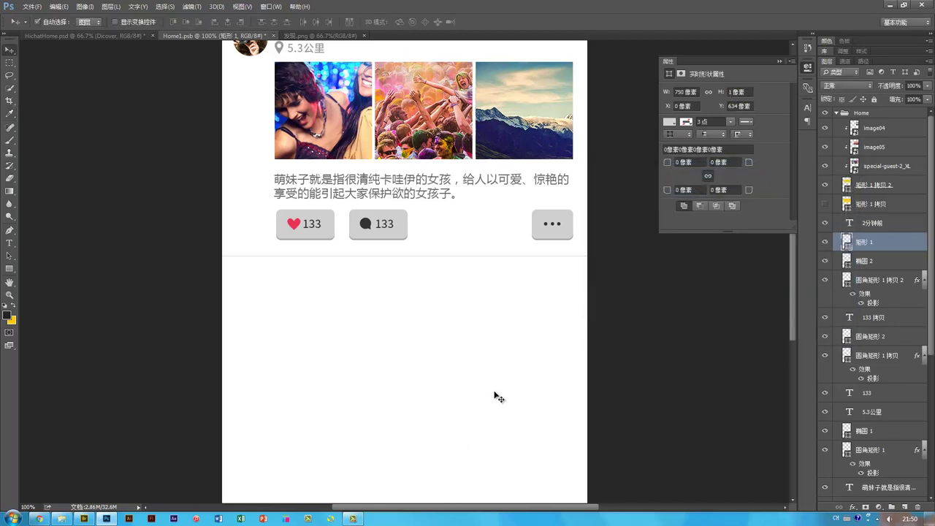
- Select all layers of the post, from the avatar and name down to the row of buttons
{"action": "key", "text": "ctrl+minus"}
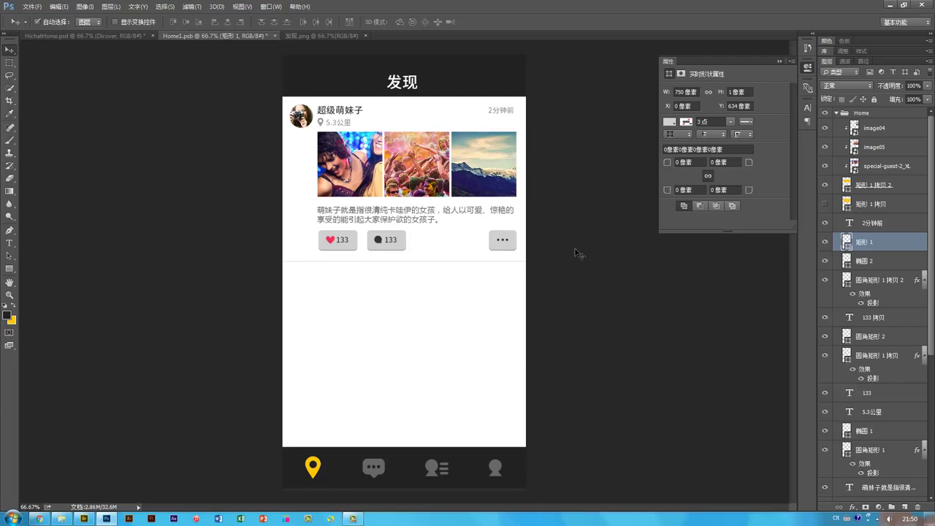
{"action": "left_click_drag", "start_coordinate": [577, 253], "coordinate": [278, 115]}
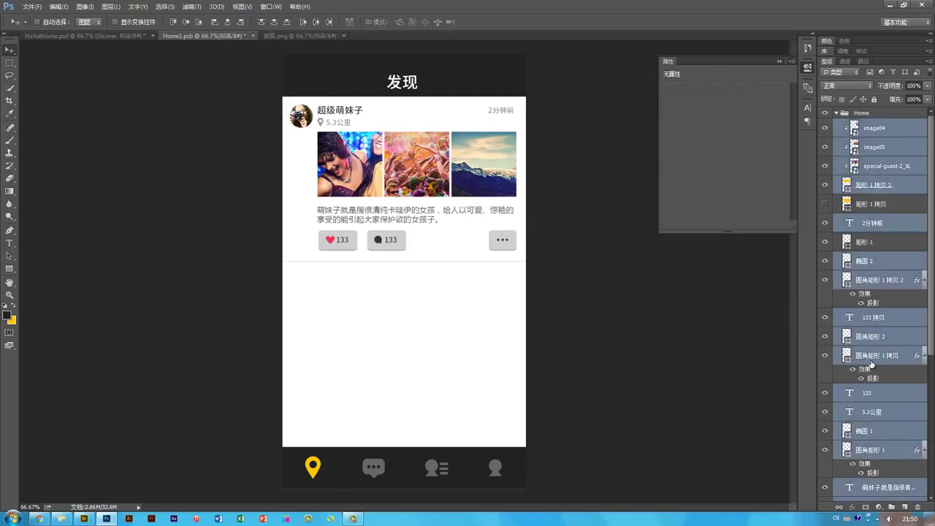
{"action": "scroll", "coordinate": [871, 363], "scroll_direction": "down", "scroll_amount": 5}
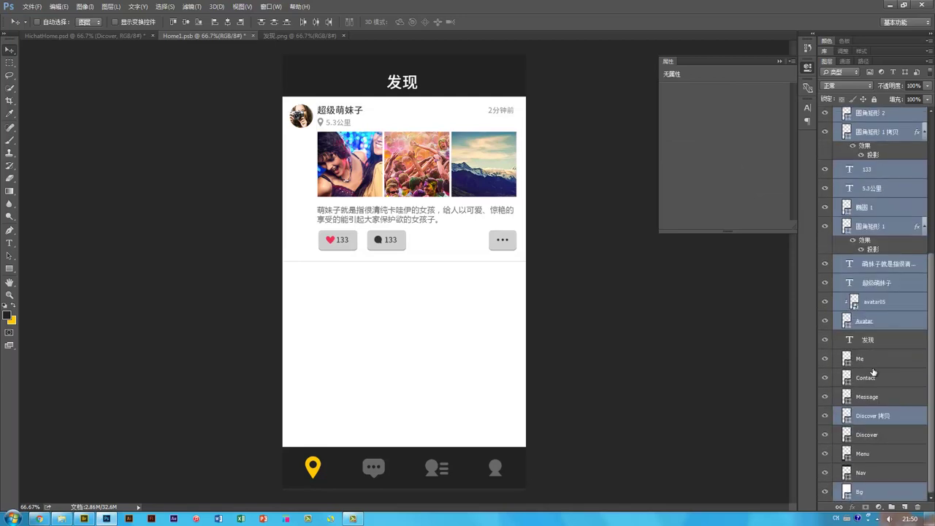
- Try moving the selected post layers to check the selection, and undo the moves
{"action": "left_click_drag", "start_coordinate": [385, 204], "coordinate": [404, 247]}
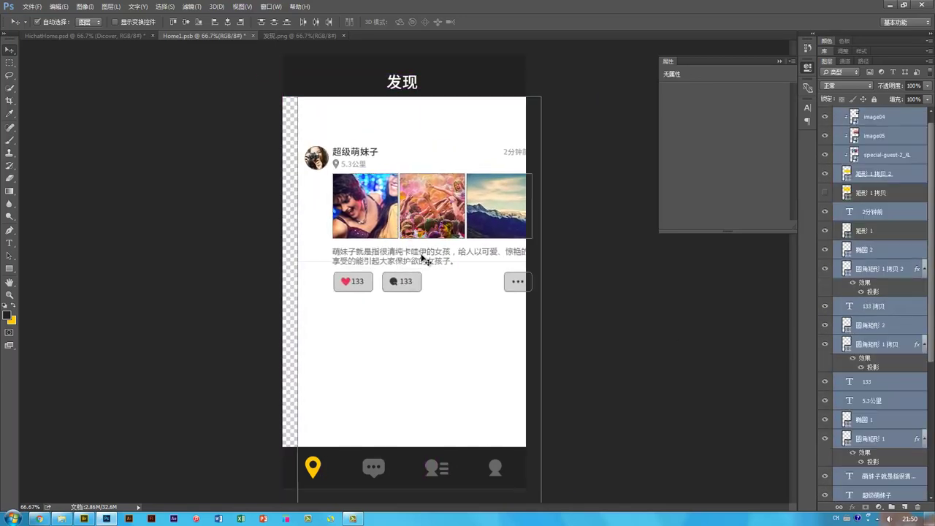
{"action": "key", "text": "ctrl+z"}
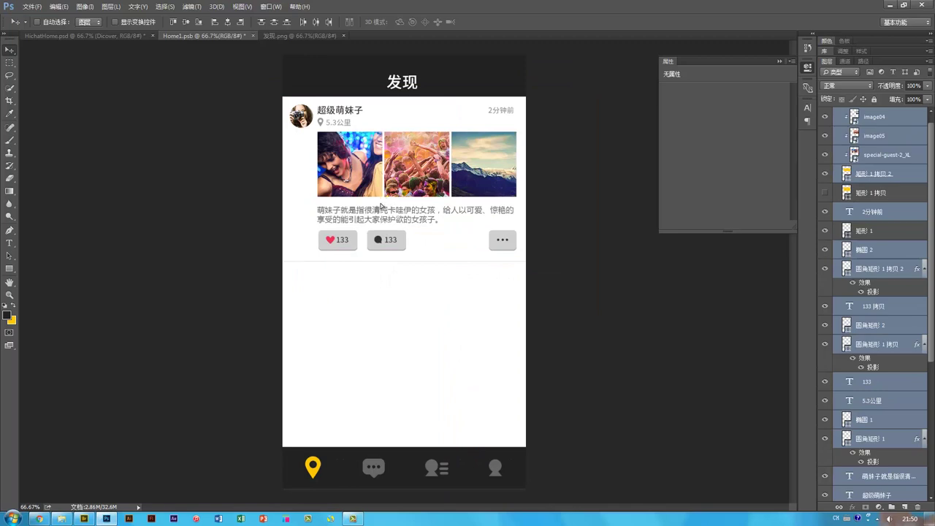
{"action": "left_click_drag", "start_coordinate": [381, 206], "coordinate": [352, 220]}
{"action": "key", "text": "ctrl+z"}
- Add the divider line and the remaining rectangle copy to the selection and group all the post's layers
{"action": "mouse_move", "coordinate": [485, 250]}
{"action": "left_mouse_down"}
{"action": "mouse_move", "coordinate": [526, 246]}
{"action": "mouse_move", "coordinate": [458, 306]}
{"action": "mouse_move", "coordinate": [495, 262]}
{"action": "mouse_move", "coordinate": [487, 271]}
{"action": "mouse_move", "coordinate": [479, 250]}
{"action": "left_mouse_up"}
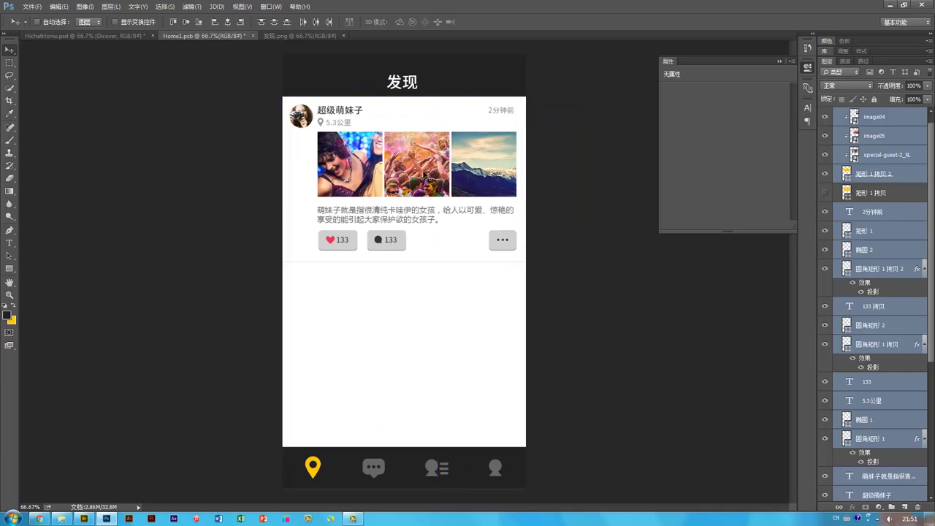
{"action": "left_click", "coordinate": [827, 193]}
{"action": "left_click", "coordinate": [880, 193], "text": "ctrl"}
{"action": "key", "text": "ctrl+g"}
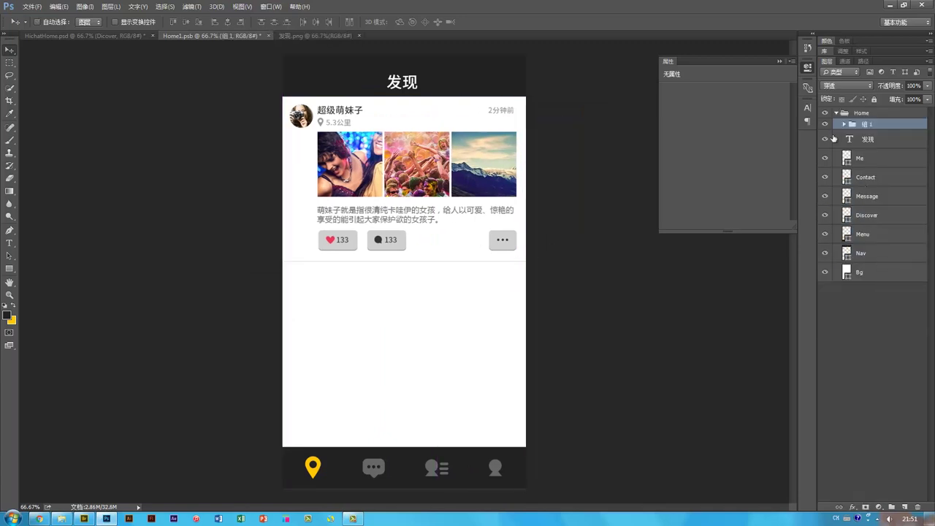
- Check the new group's content by toggling its visibility, and rename the group as Conten01
{"action": "left_click", "coordinate": [826, 125]}
{"action": "left_click", "coordinate": [825, 125]}
{"action": "left_click", "coordinate": [826, 125]}
{"action": "left_click", "coordinate": [826, 125]}
{"action": "double_click", "coordinate": [867, 124]}
{"action": "type", "text": "C"}
{"action": "key", "text": "BackSpace"}
{"action": "type", "text": "en01"}
{"action": "key", "text": "Return"}
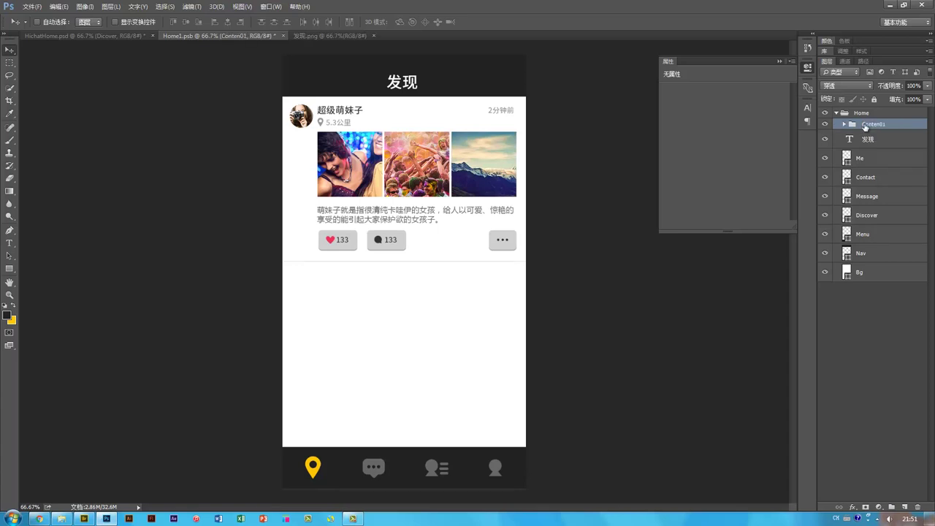
- Duplicate the Conten01 group straight down to form a second post directly below the divider line
{"action": "left_click_drag", "start_coordinate": [469, 166], "coordinate": [461, 205]}
{"action": "key", "text": "ctrl+z"}
{"action": "left_click_drag", "start_coordinate": [459, 130], "coordinate": [455, 293]}
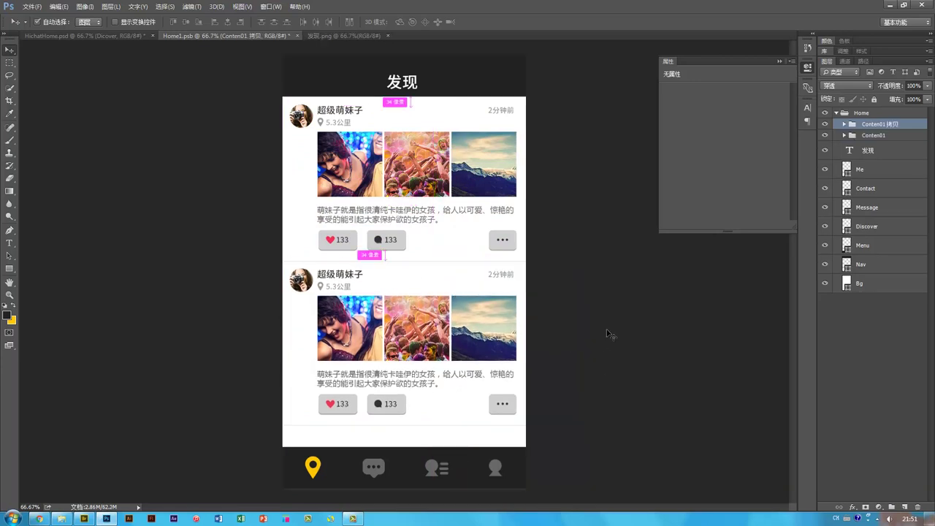
- Delete the second post's avatar photo and place avatar04.png from the Images folder in Bridge instead
{"action": "left_click", "coordinate": [316, 287], "text": "ctrl"}
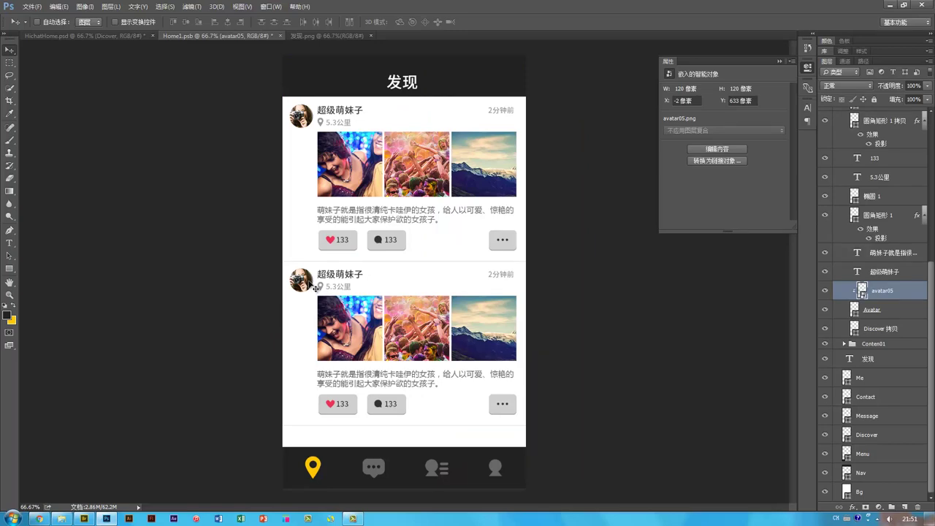
{"action": "key", "text": "Delete"}
{"action": "left_click", "coordinate": [84, 518]}
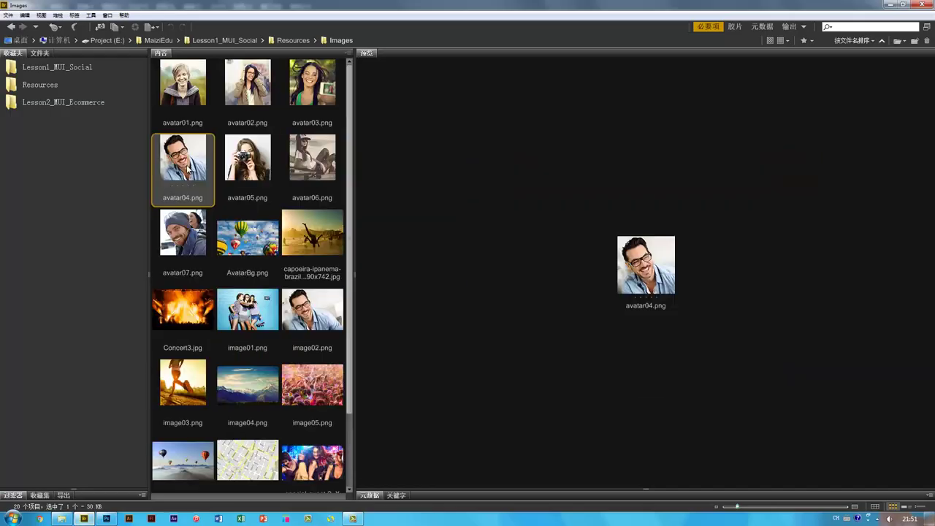
{"action": "left_click_drag", "start_coordinate": [187, 163], "coordinate": [321, 291]}
{"action": "key", "text": "Return"}
- Move the avatar04 photo over the second post's avatar circle, clip it to the circle and adjust its position
{"action": "left_click_drag", "start_coordinate": [473, 282], "coordinate": [373, 286]}
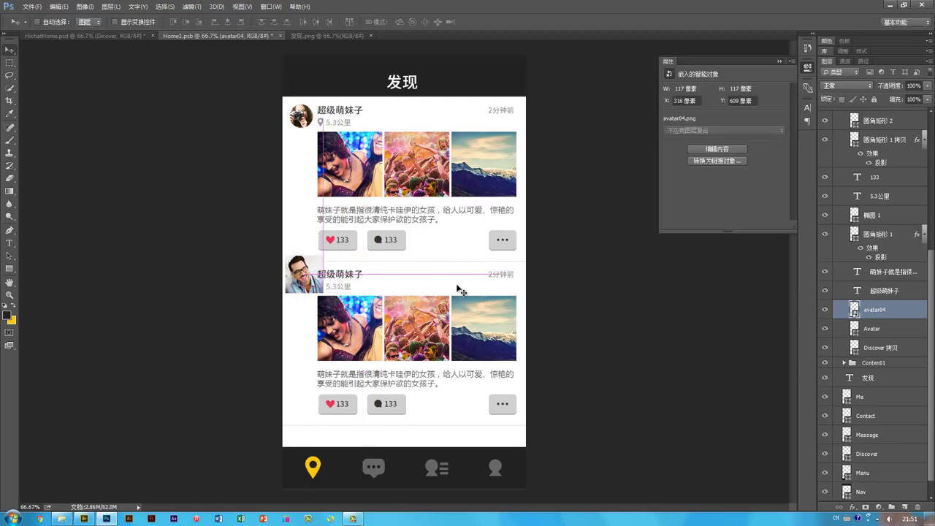
{"action": "left_click", "coordinate": [890, 319], "text": "alt"}
{"action": "left_click_drag", "start_coordinate": [309, 292], "coordinate": [307, 301]}
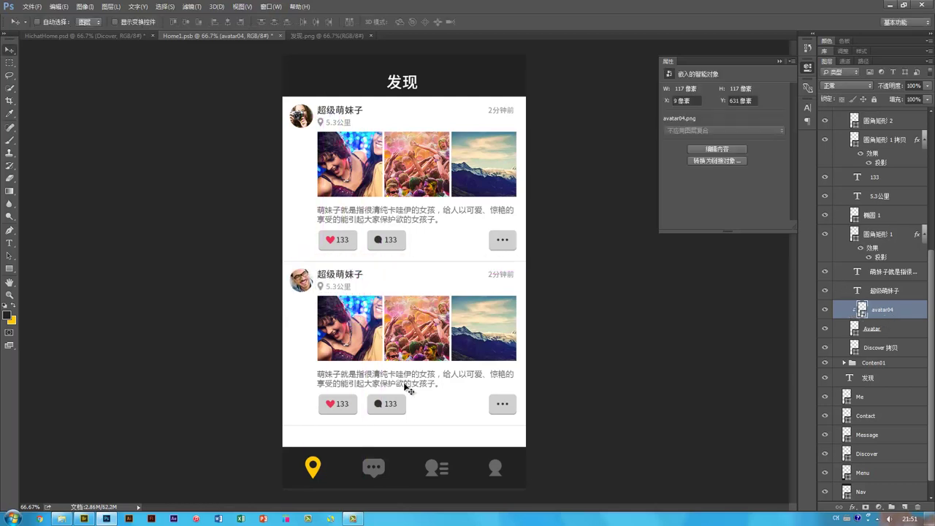
- Change the second post's name text to 成熟大叔
{"action": "key", "text": "t"}
{"action": "double_click", "coordinate": [348, 276]}
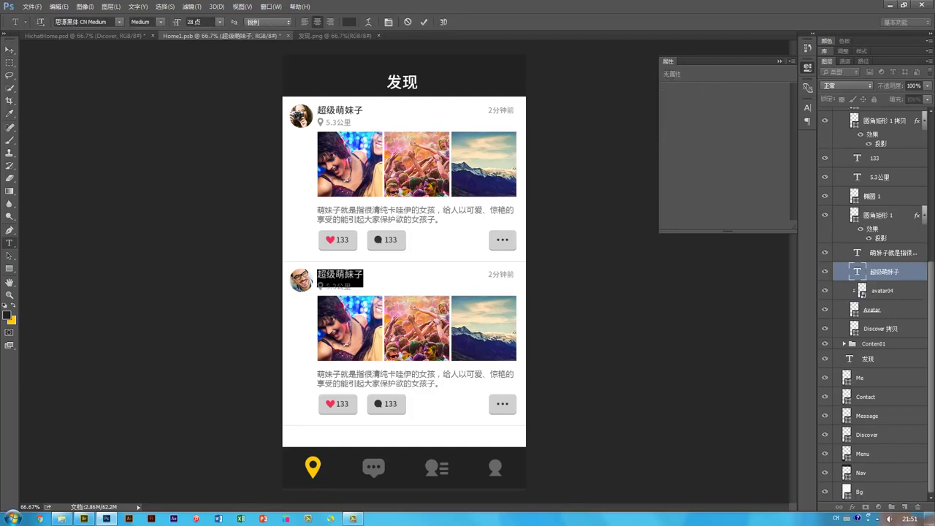
{"action": "type", "text": "chengshu"}
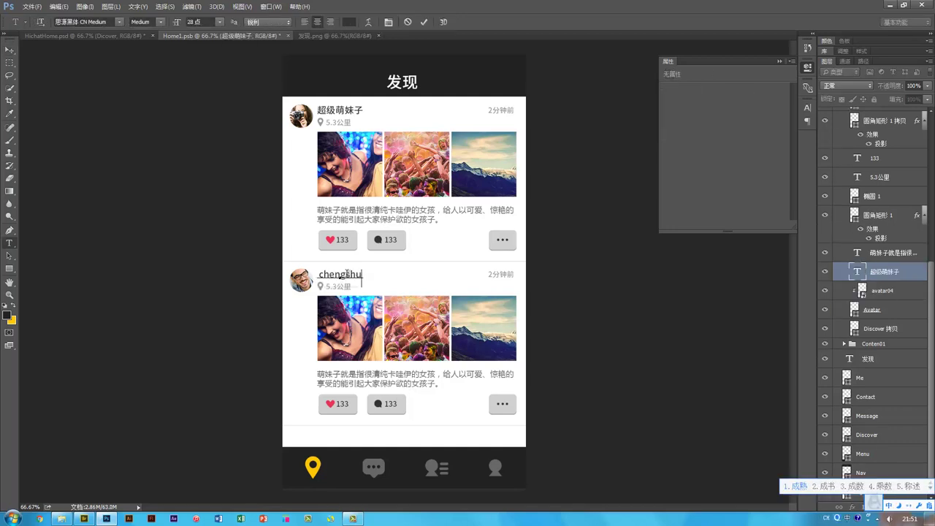
{"action": "type", "text": "dashu"}
{"action": "key", "text": "space"}
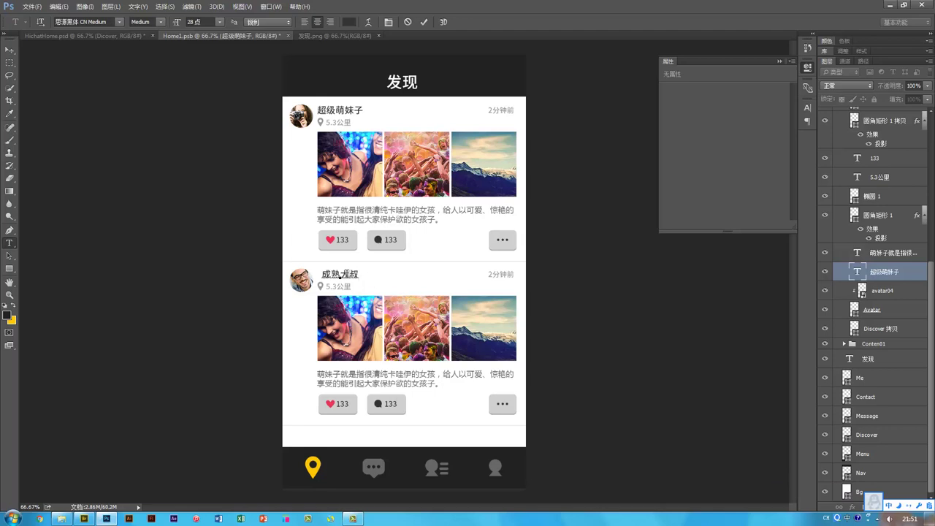
{"action": "key", "text": "ctrl+Return"}
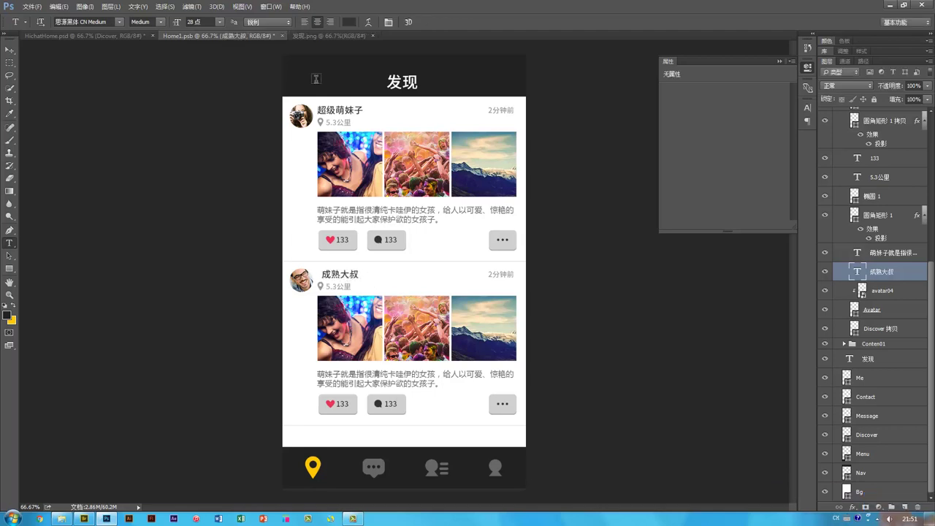
- Left-align the second post's name text and nudge it left to line up with the photos' left edge
{"action": "left_click", "coordinate": [304, 23]}
{"action": "key", "text": "v"}
{"action": "key", "text": "shift+Left"}
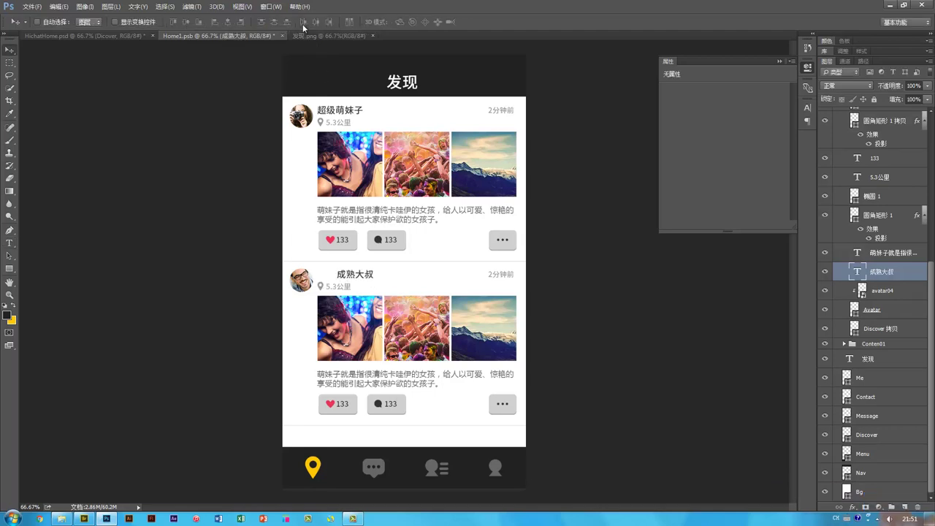
{"action": "key", "text": "shift+Left"}
{"action": "key", "text": "shift+Left"}
{"action": "key", "text": "shift+Left"}
{"action": "key", "text": "shift+Left"}
- Check the second post's layout in the 发现.png wireframe, and delete the mountain and festival photos from the second post
{"action": "left_click", "coordinate": [329, 36]}
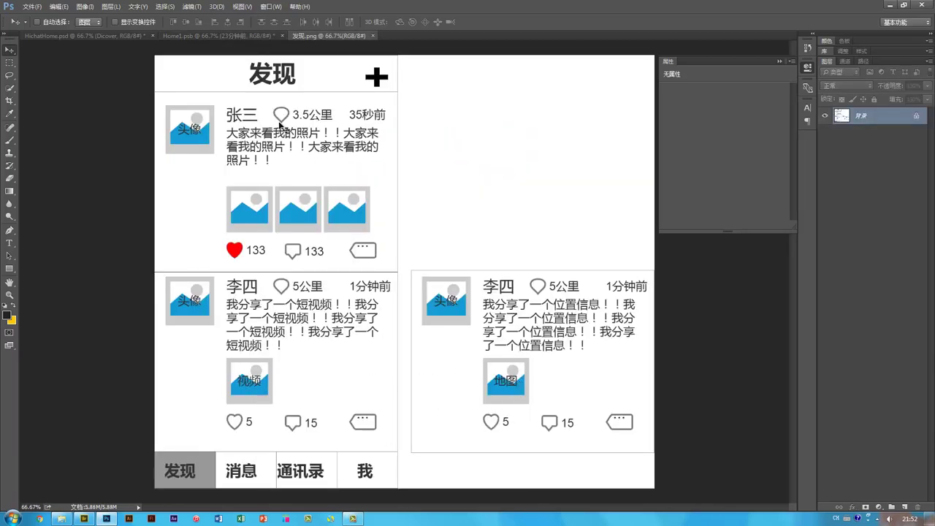
{"action": "left_click", "coordinate": [233, 34]}
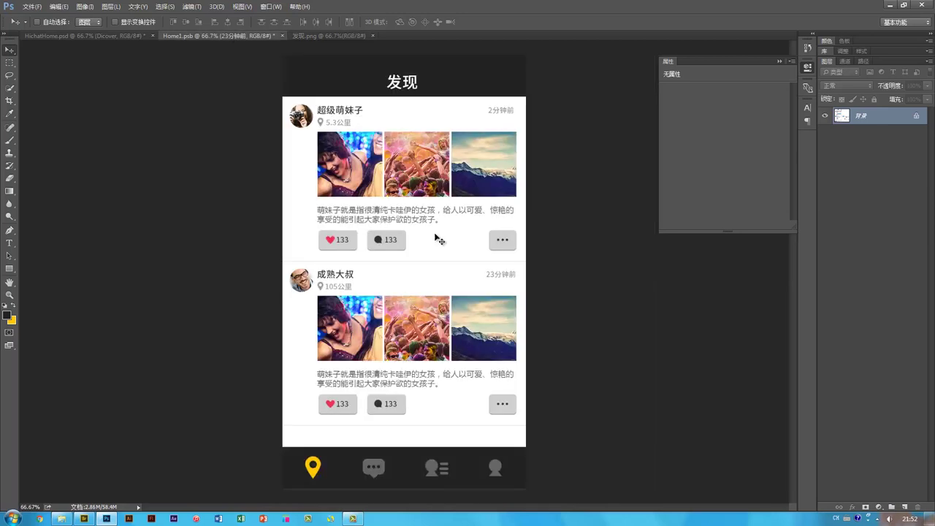
{"action": "left_click", "coordinate": [501, 338], "text": "ctrl"}
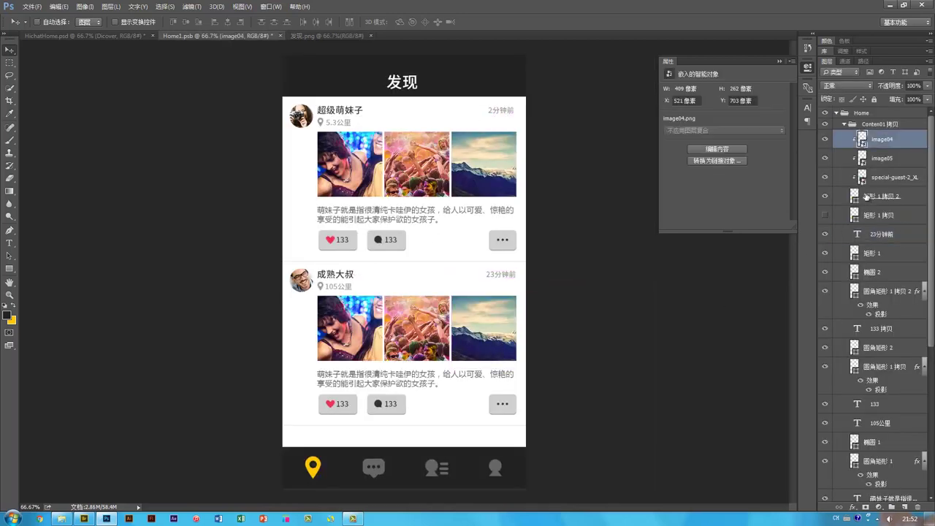
{"action": "left_click", "coordinate": [424, 330], "text": "ctrl+shift"}
{"action": "key", "text": "Delete"}
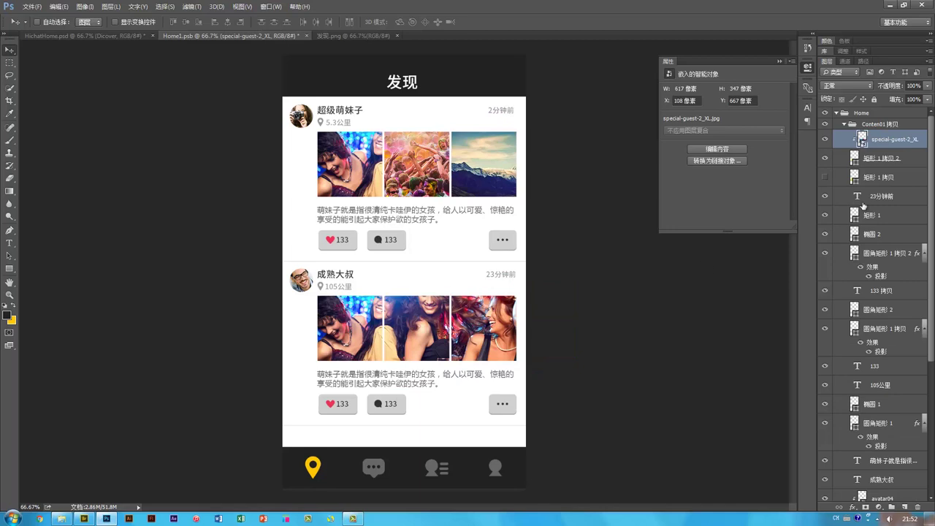
- Delete the second post's middle and right photo frames, and remove the party photo from the remaining frame
{"action": "left_click", "coordinate": [882, 160]}
{"action": "key", "text": "a"}
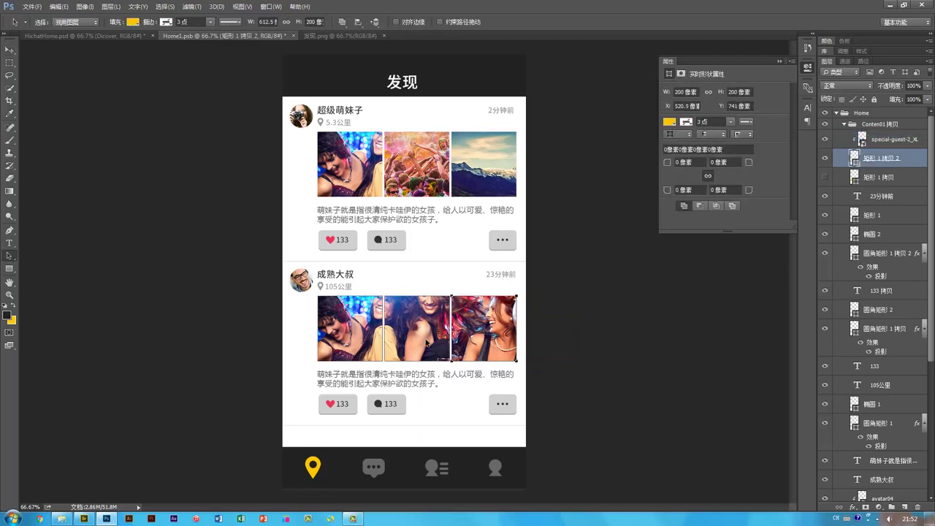
{"action": "key", "text": "Delete"}
{"action": "key", "text": "v"}
{"action": "left_click", "coordinate": [888, 140]}
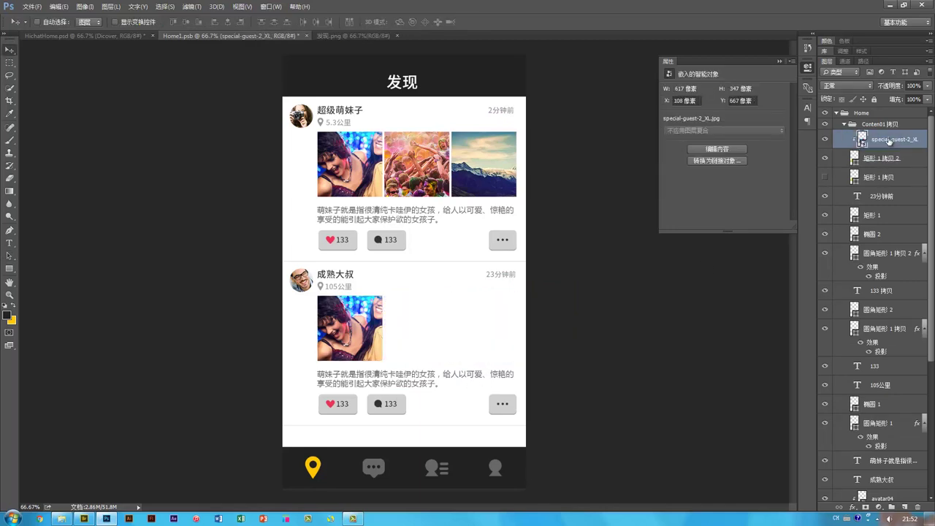
{"action": "key", "text": "Delete"}
- Place image01.png from Bridge, clip it to the second post's remaining photo frame and enlarge it to fill the frame
{"action": "key", "text": "alt+Tab"}
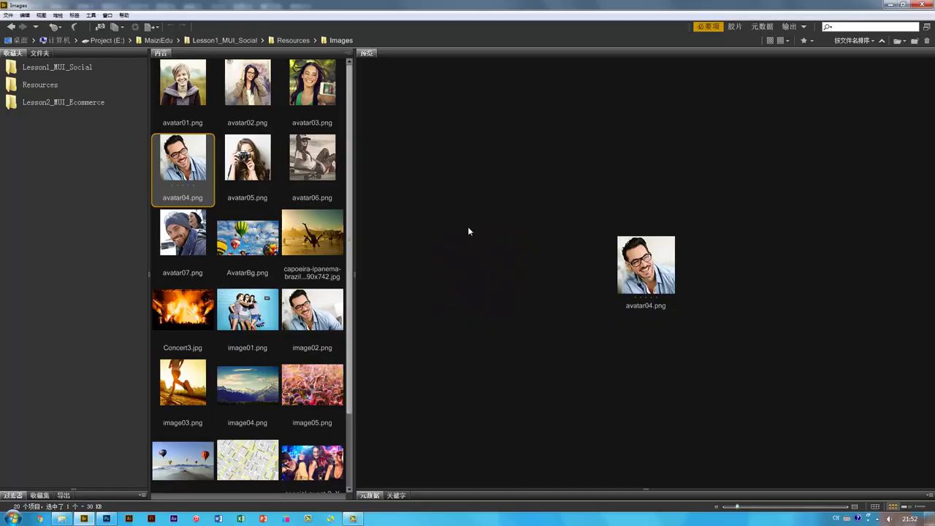
{"action": "left_click_drag", "start_coordinate": [247, 311], "coordinate": [504, 337]}
{"action": "key", "text": "Return"}
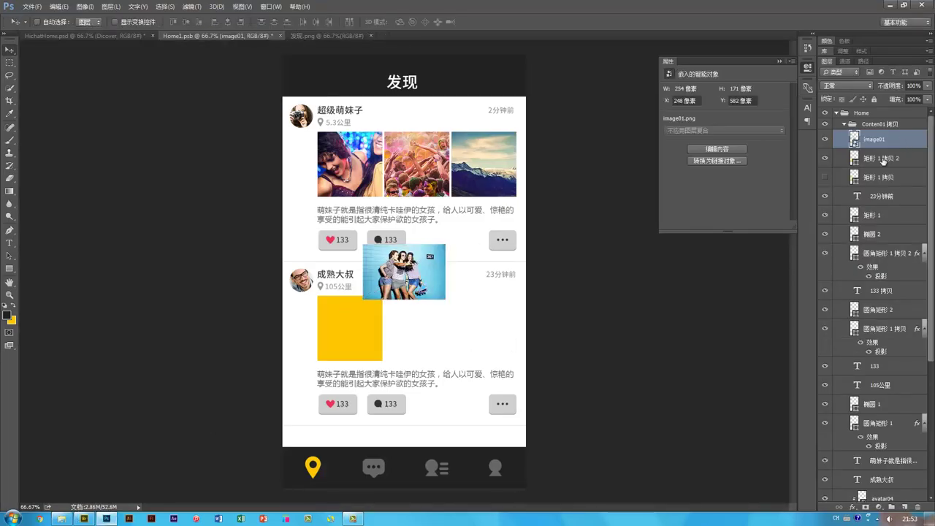
{"action": "left_click_drag", "start_coordinate": [439, 278], "coordinate": [368, 341]}
{"action": "key", "text": "ctrl+t"}
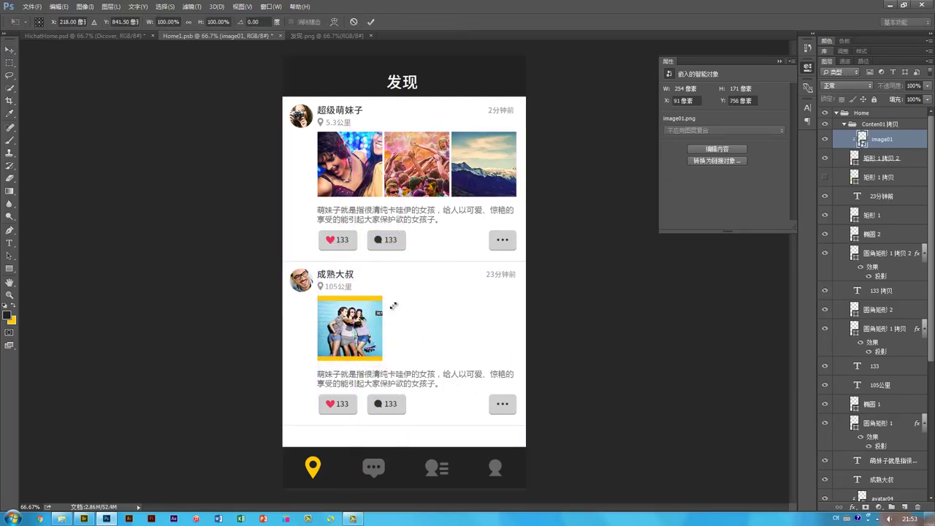
{"action": "left_click_drag", "start_coordinate": [396, 300], "coordinate": [406, 293]}
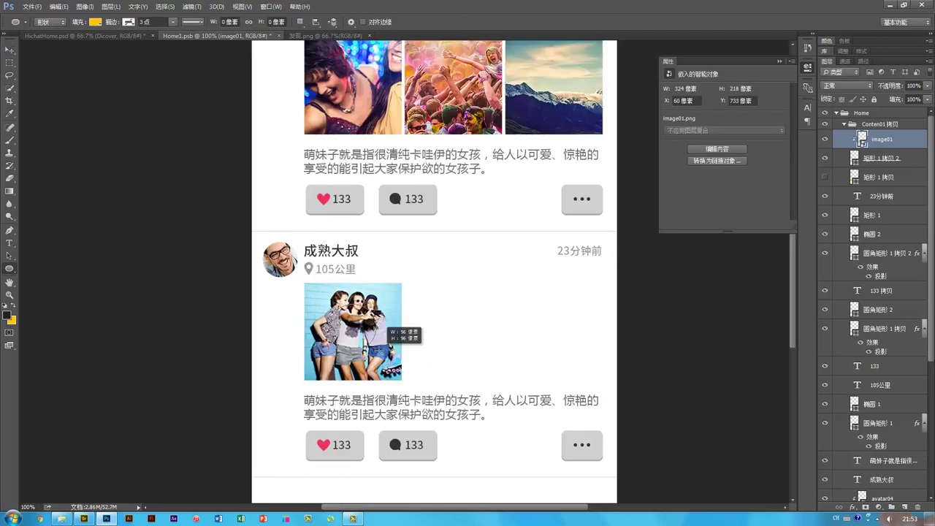
- Draw a circle about 96 px wide at the centre of the second post's photo and fill it with 000000
{"action": "left_click_drag", "start_coordinate": [386, 330], "coordinate": [387, 332]}
{"action": "key", "text": "v"}
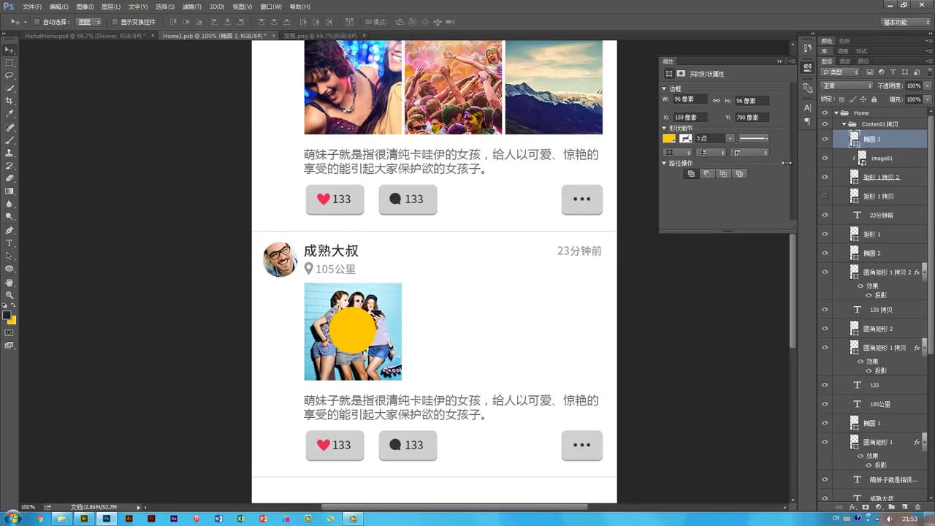
{"action": "double_click", "coordinate": [853, 138]}
{"action": "type", "text": "000000"}
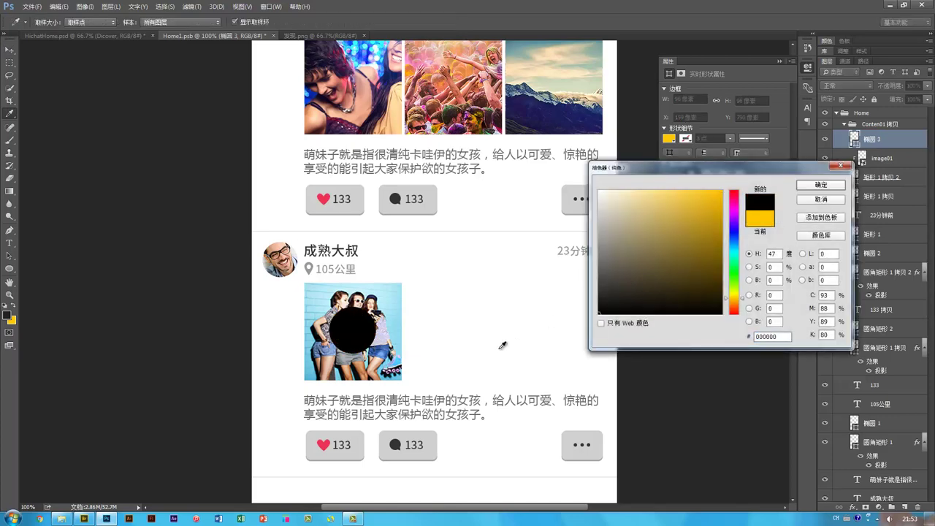
{"action": "key", "text": "Return"}
- Draw a square about 41 px wide inside the black circle, delete one corner point and rotate the resulting triangle to point right
{"action": "left_click_drag", "start_coordinate": [10, 269], "coordinate": [44, 267]}
{"action": "left_click_drag", "start_coordinate": [340, 319], "coordinate": [364, 341]}
{"action": "key", "text": "a"}
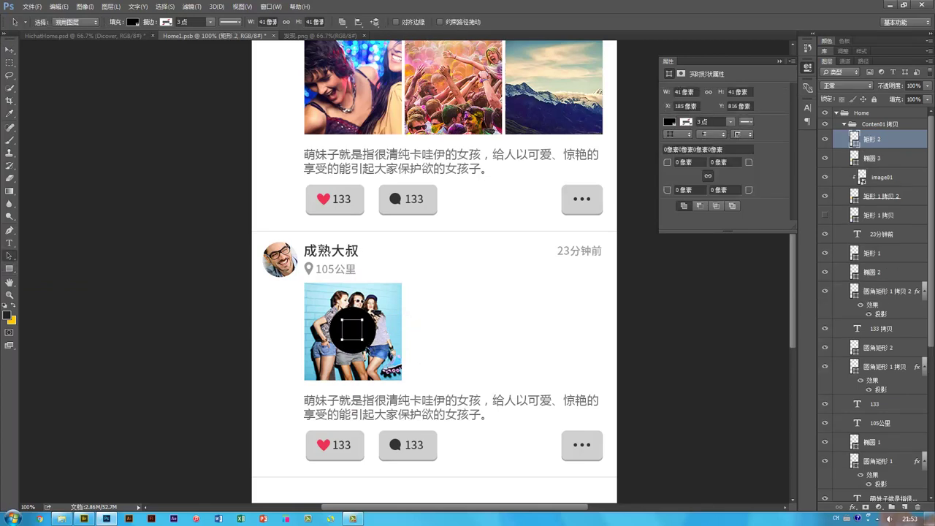
{"action": "key", "text": "p"}
{"action": "left_click", "coordinate": [342, 341]}
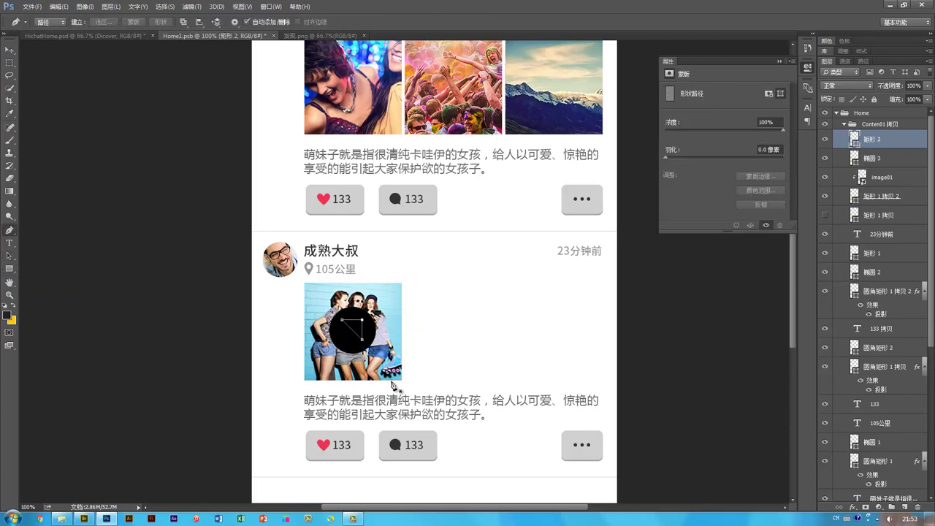
{"action": "key", "text": "a"}
{"action": "key", "text": "ctrl+t"}
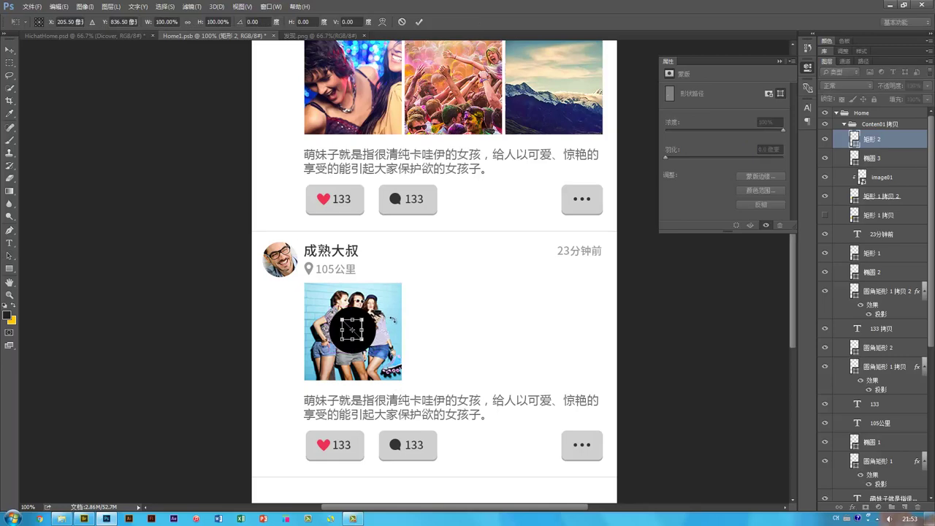
{"action": "left_click_drag", "start_coordinate": [392, 316], "coordinate": [396, 343]}
{"action": "key", "text": "Return"}
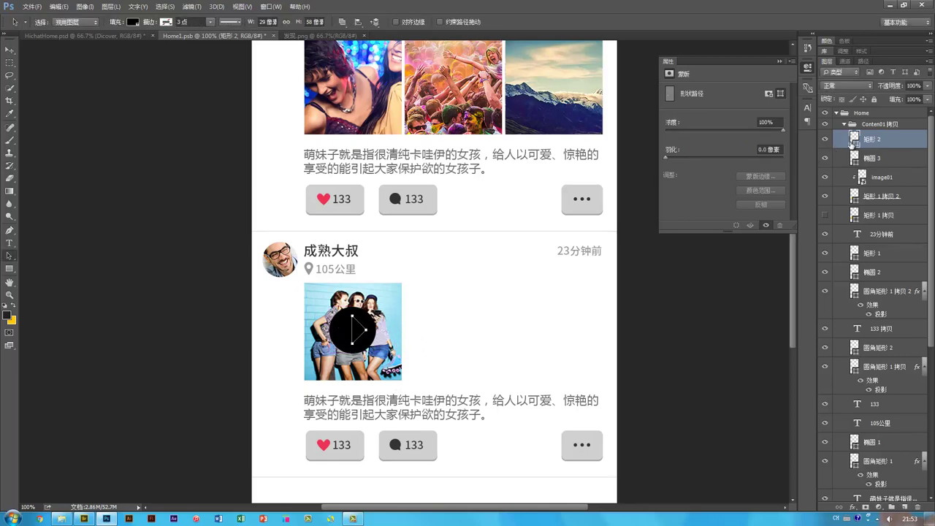
- Fill the play triangle with ffffff, nudge it left and reduce its height to about 48 px
{"action": "double_click", "coordinate": [857, 140]}
{"action": "type", "text": "ffffff"}
{"action": "key", "text": "Return"}
{"action": "key", "text": "v"}
{"action": "key", "text": "Left"}
{"action": "key", "text": "Left"}
{"action": "key", "text": "Left"}
{"action": "key", "text": "Left"}
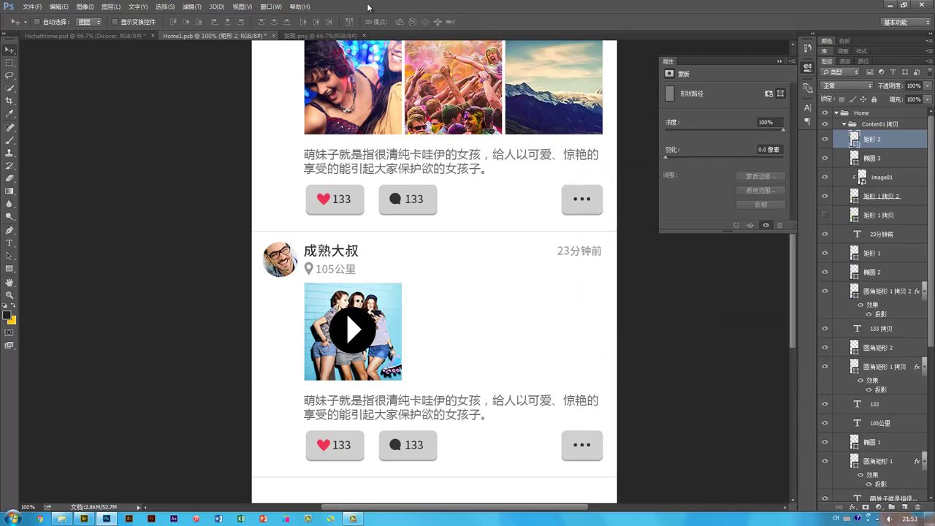
{"action": "key", "text": "ctrl+t"}
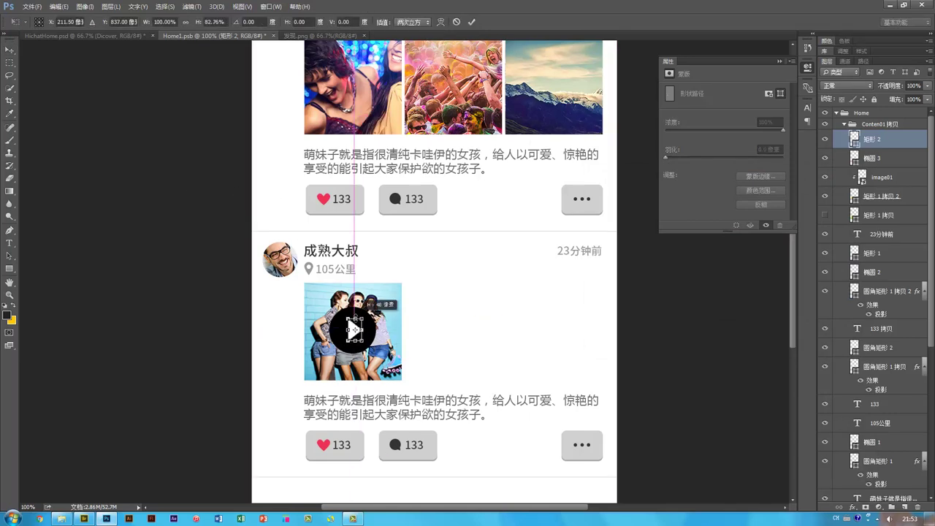
{"action": "key", "text": "Return"}
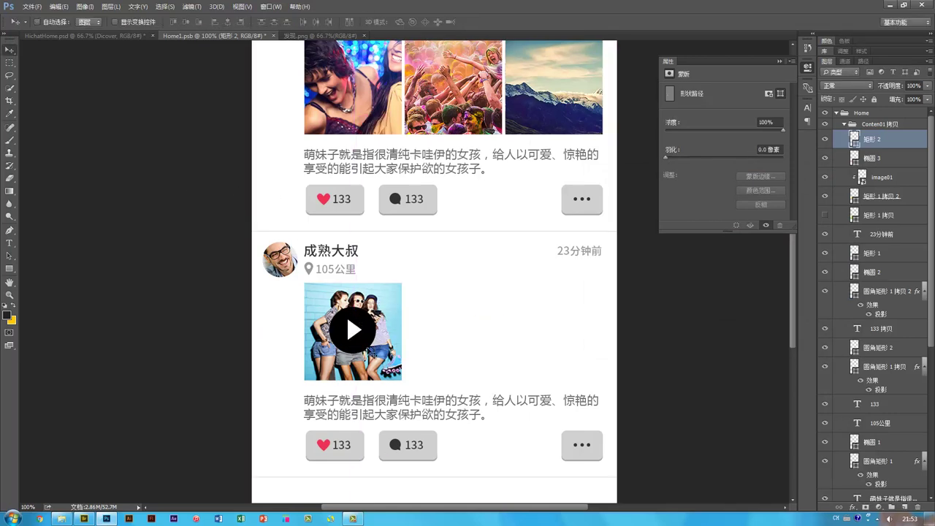
- Set the opacity of the black circle behind the play triangle to 70%
{"action": "left_click", "coordinate": [365, 345]}
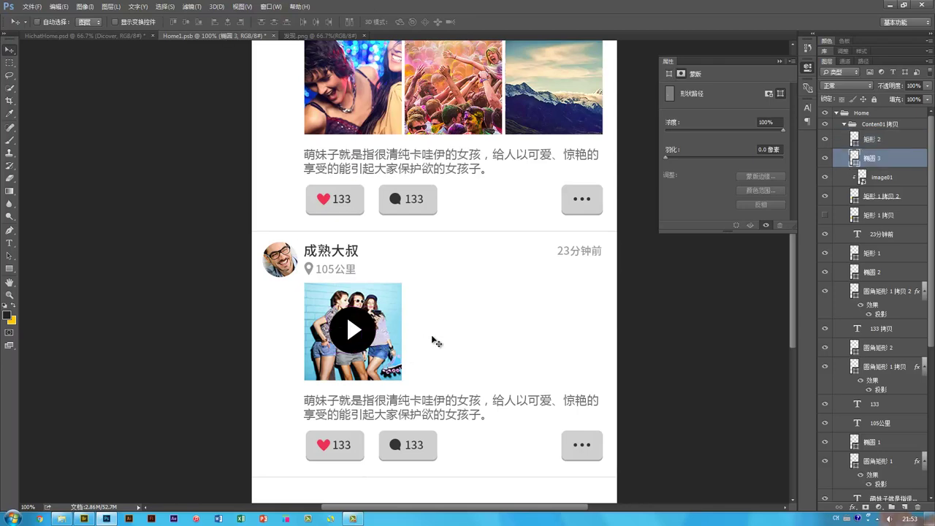
{"action": "key", "text": "ctrl+minus"}
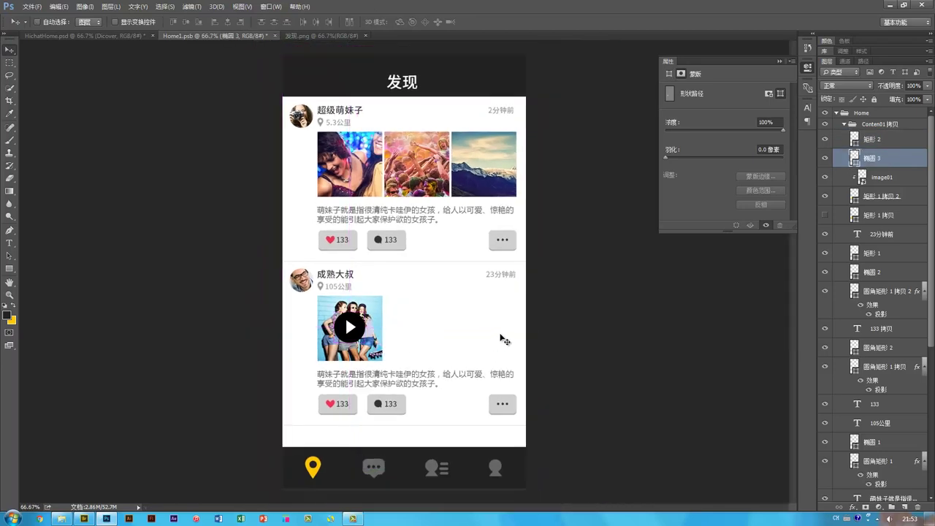
{"action": "left_click", "coordinate": [446, 334], "text": "ctrl"}
{"action": "left_click", "coordinate": [361, 335], "text": "ctrl"}
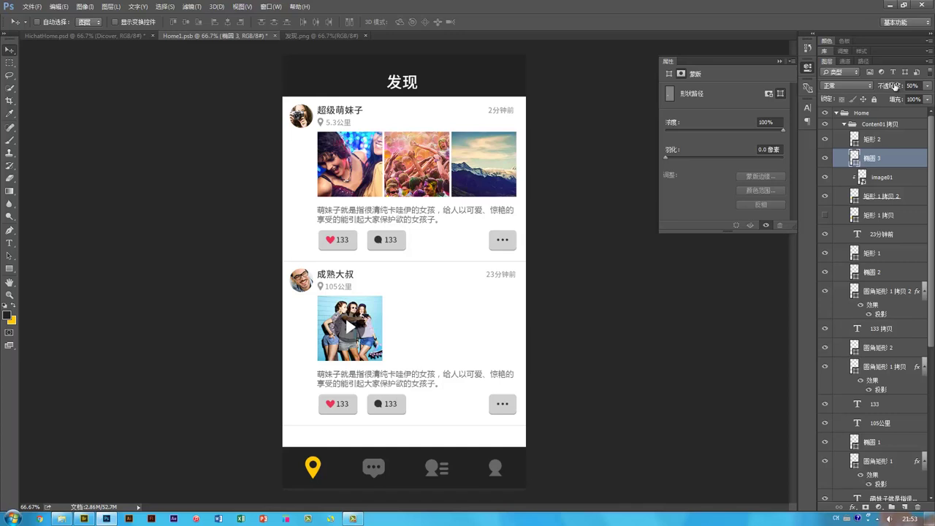
{"action": "key", "text": "8"}
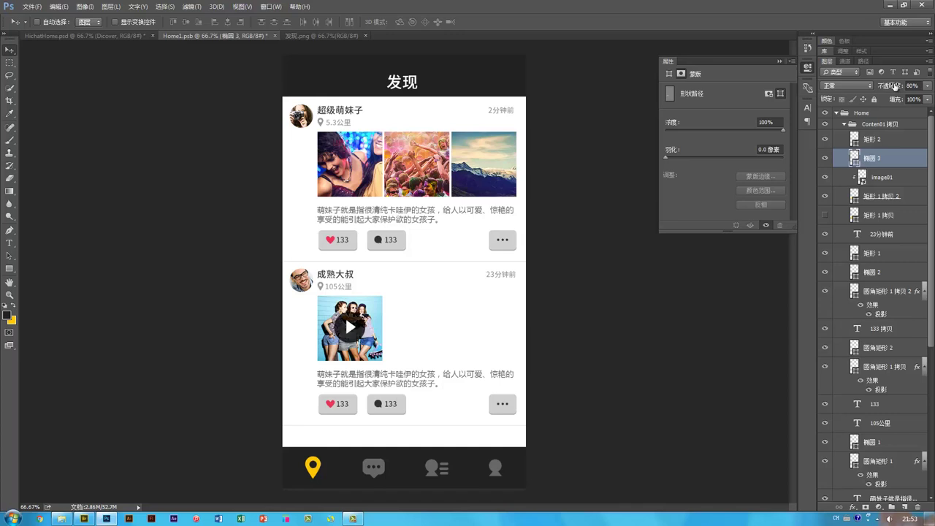
{"action": "key", "text": "7"}
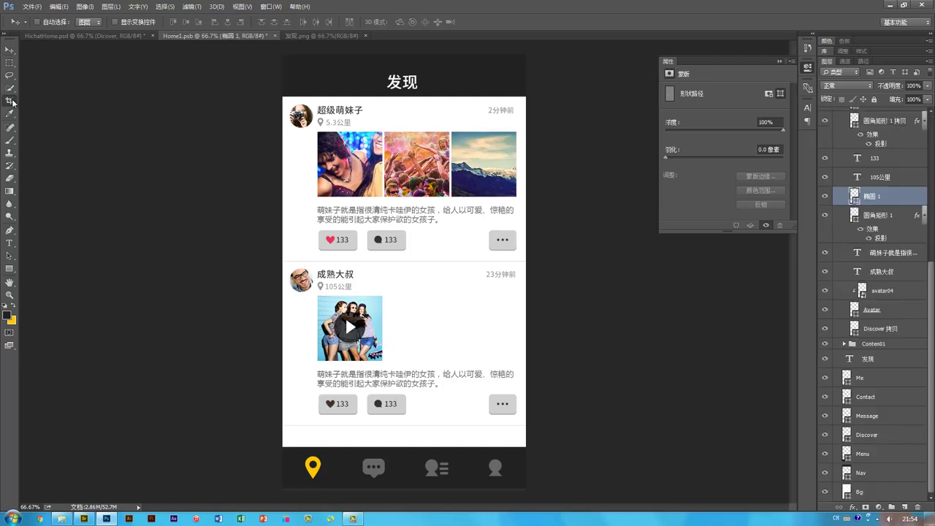
- Extend the canvas downward below the bottom menu bar with the Crop tool
{"action": "left_click", "coordinate": [12, 101]}
{"action": "left_click", "coordinate": [40, 102]}
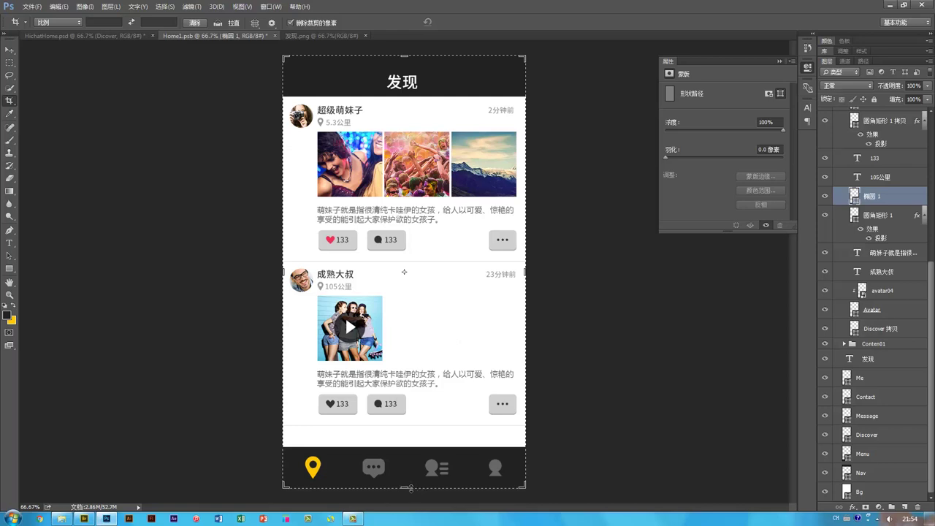
{"action": "left_click_drag", "start_coordinate": [410, 488], "coordinate": [409, 508]}
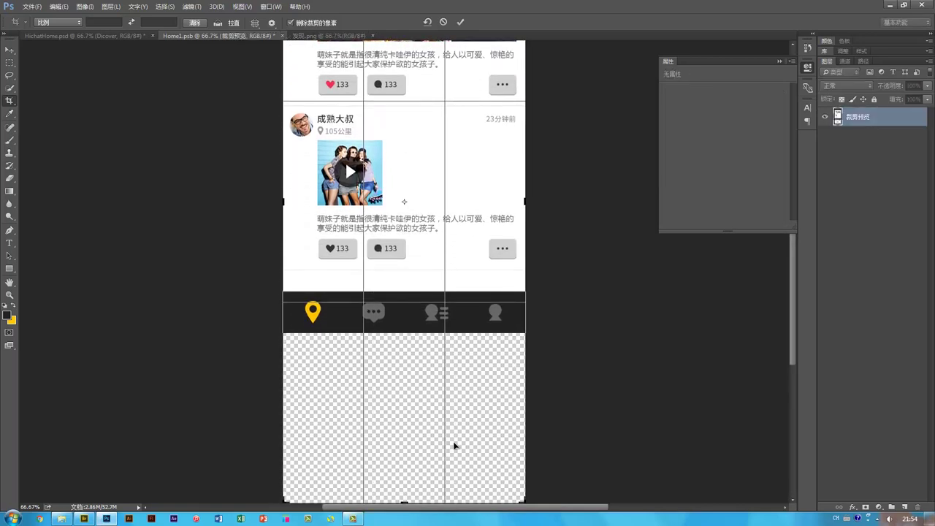
{"action": "key", "text": "Return"}
- Move the bottom menu bar and its four icons straight down about 525 px to the extended canvas's bottom edge
{"action": "key", "text": "v"}
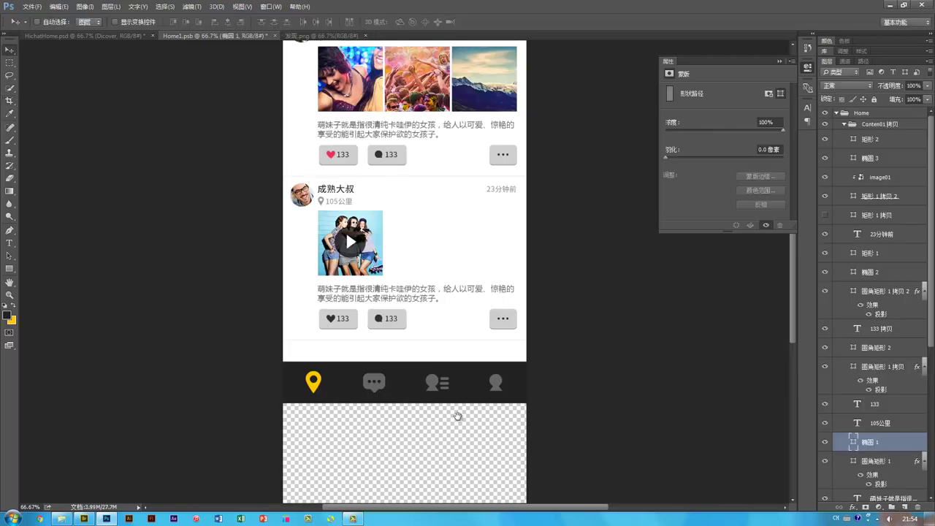
{"action": "left_click", "coordinate": [491, 267], "text": "ctrl"}
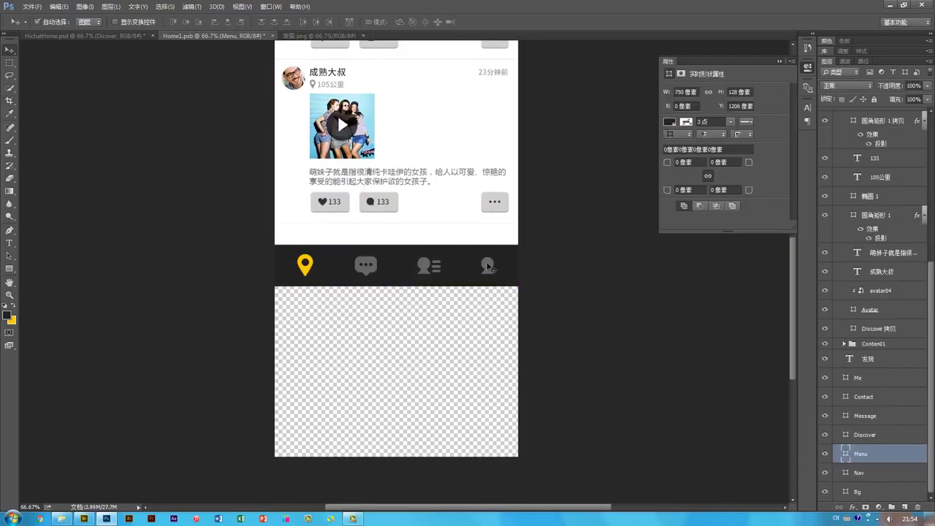
{"action": "left_click", "coordinate": [489, 268], "text": "ctrl+shift"}
{"action": "left_click", "coordinate": [429, 266], "text": "ctrl+shift"}
{"action": "left_click", "coordinate": [368, 271], "text": "ctrl+shift"}
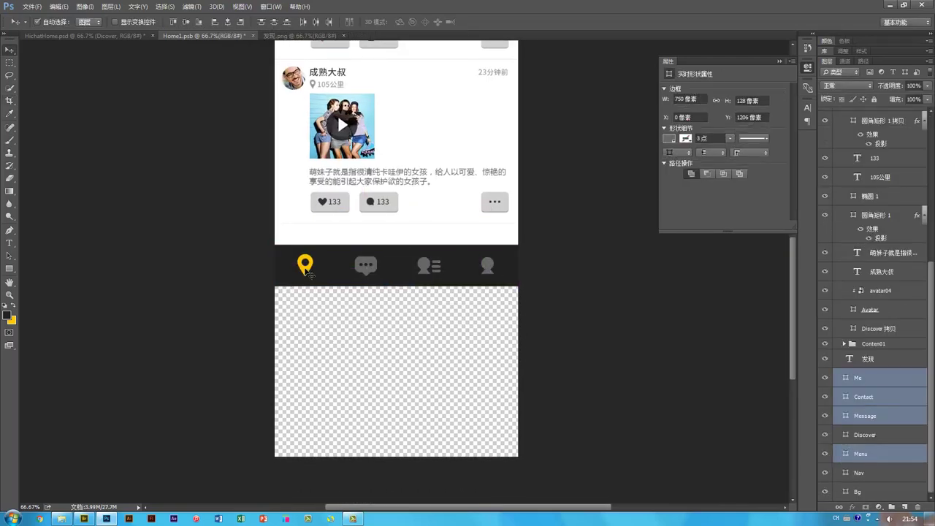
{"action": "left_click", "coordinate": [307, 270], "text": "ctrl+shift"}
{"action": "left_click_drag", "start_coordinate": [426, 299], "coordinate": [427, 434]}
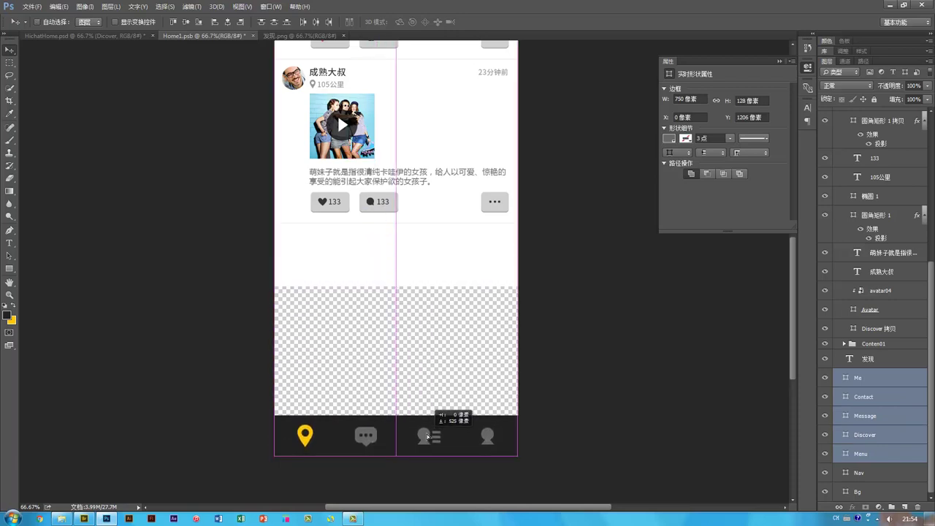
- Stretch the white Bg rectangle down to the bottom edge of the extended canvas, making it 1859 px high
{"action": "left_click", "coordinate": [480, 278]}
{"action": "key", "text": "ctrl+t"}
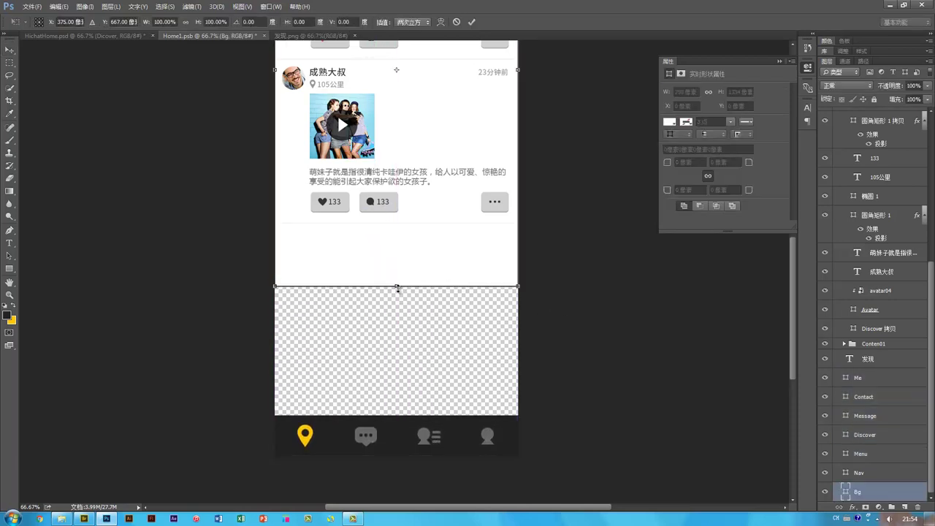
{"action": "left_click_drag", "start_coordinate": [396, 286], "coordinate": [395, 453]}
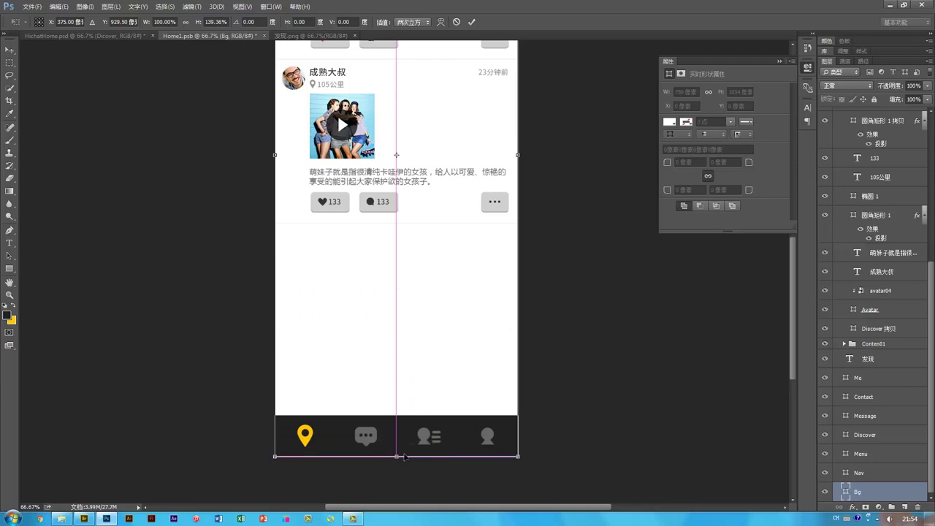
{"action": "key", "text": "Return"}
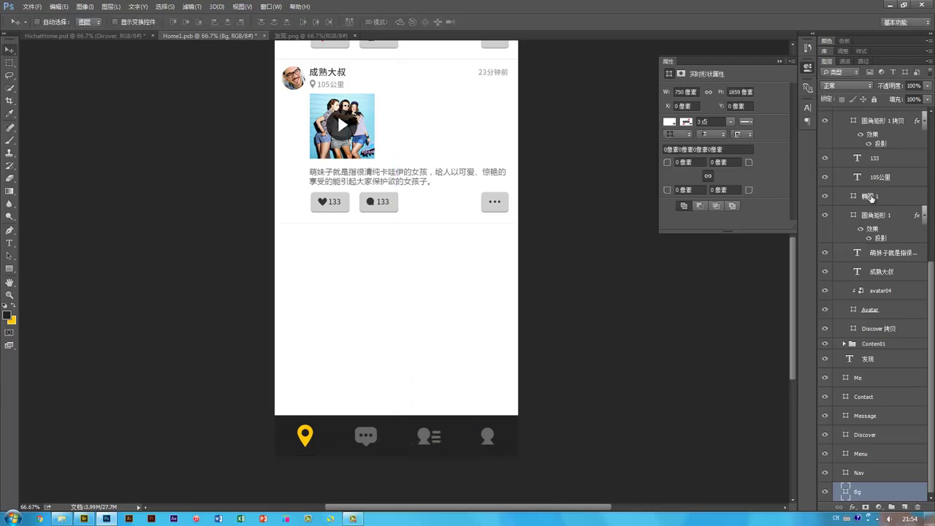
- Collapse the second post's layer group, rename it Conten02, and toggle its visibility to check its contents
{"action": "scroll", "coordinate": [518, 129], "scroll_direction": "up", "scroll_amount": 3}
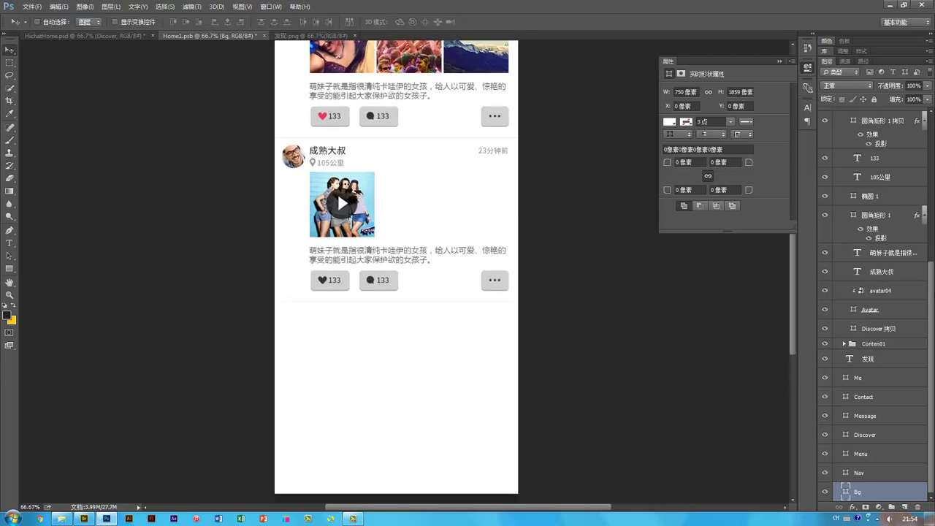
{"action": "scroll", "coordinate": [876, 219], "scroll_direction": "up", "scroll_amount": 10}
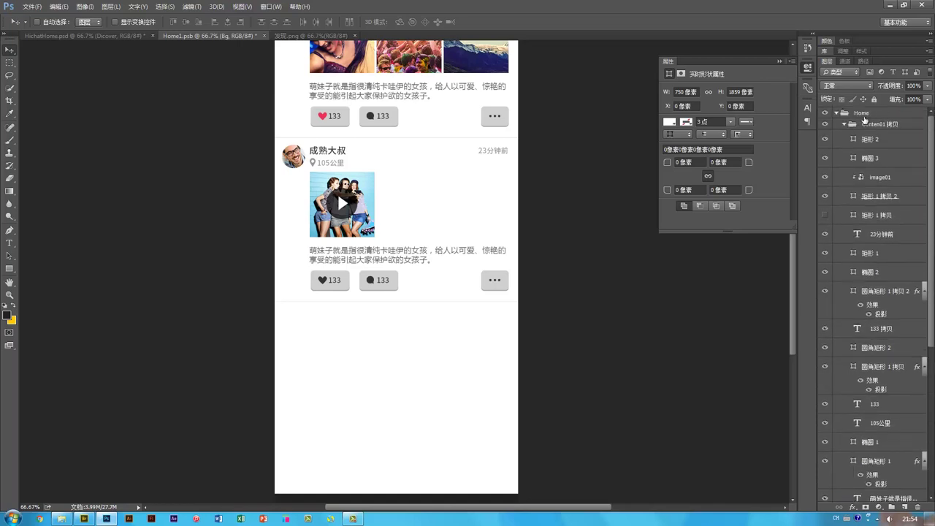
{"action": "left_click", "coordinate": [842, 126]}
{"action": "left_click", "coordinate": [880, 124]}
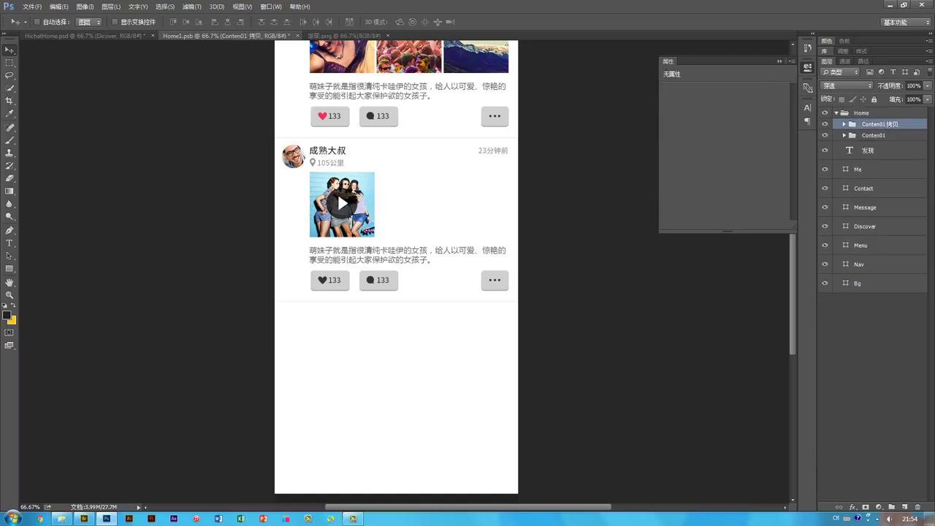
{"action": "double_click", "coordinate": [881, 124]}
{"action": "left_click", "coordinate": [880, 124]}
{"action": "type", "text": "2"}
{"action": "key", "text": "Return"}
{"action": "left_click", "coordinate": [826, 124]}
{"action": "left_click", "coordinate": [826, 124]}
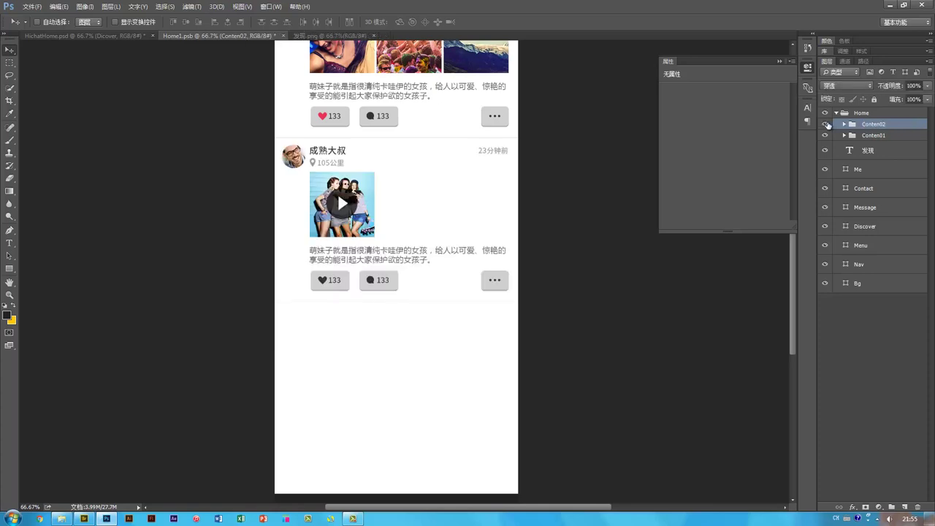
{"action": "left_click", "coordinate": [825, 124]}
{"action": "left_click", "coordinate": [825, 125]}
- Duplicate the Conten02 group straight below the second post as a third post and rename the copy Conten03
{"action": "mouse_move", "coordinate": [407, 211]}
{"action": "left_mouse_down"}
{"action": "mouse_move", "coordinate": [404, 255]}
{"action": "mouse_move", "coordinate": [406, 209]}
{"action": "left_mouse_up"}
{"action": "left_click_drag", "start_coordinate": [384, 244], "coordinate": [426, 320], "text": "alt"}
{"action": "double_click", "coordinate": [886, 125]}
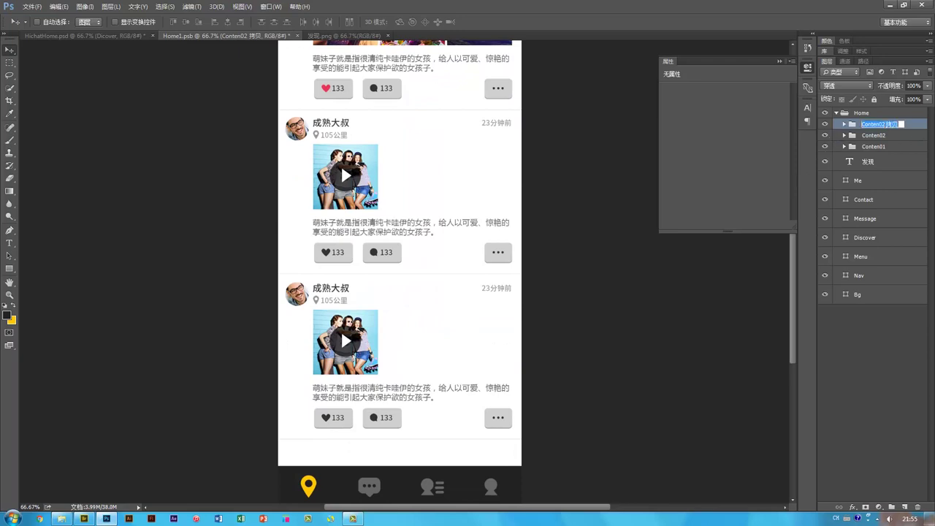
{"action": "type", "text": "3"}
{"action": "key", "text": "Return"}
- Check the location post in the 发现 wireframe and change the third post's user name to 年轻小伙子
{"action": "left_click", "coordinate": [311, 36]}
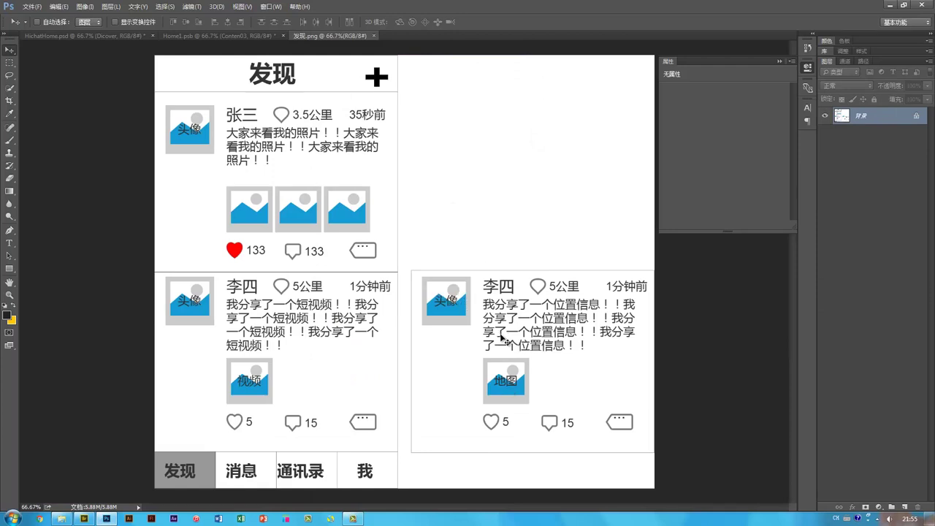
{"action": "left_click", "coordinate": [199, 34]}
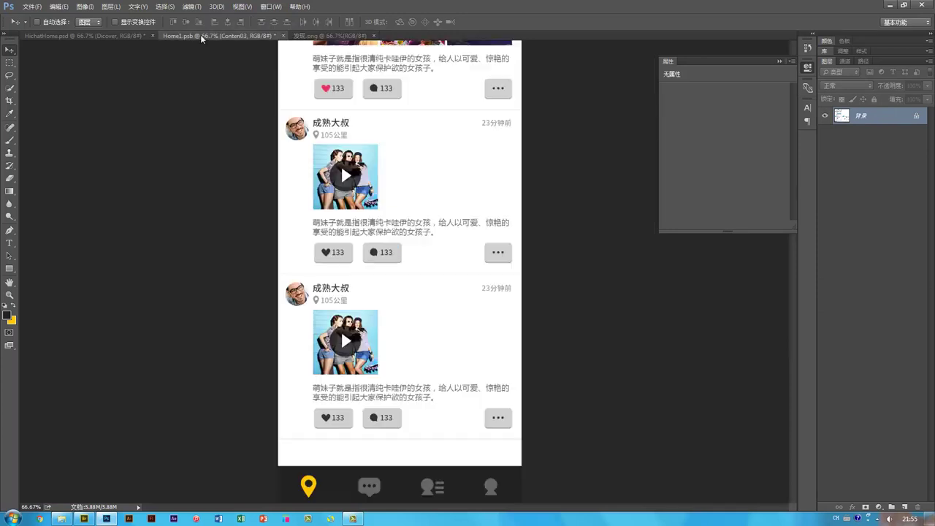
{"action": "double_click", "coordinate": [336, 293]}
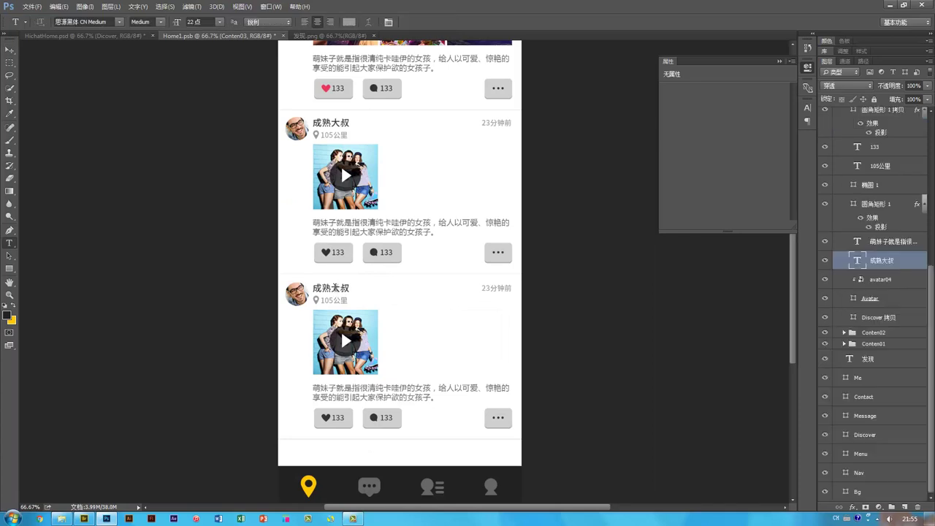
{"action": "type", "text": "nian"}
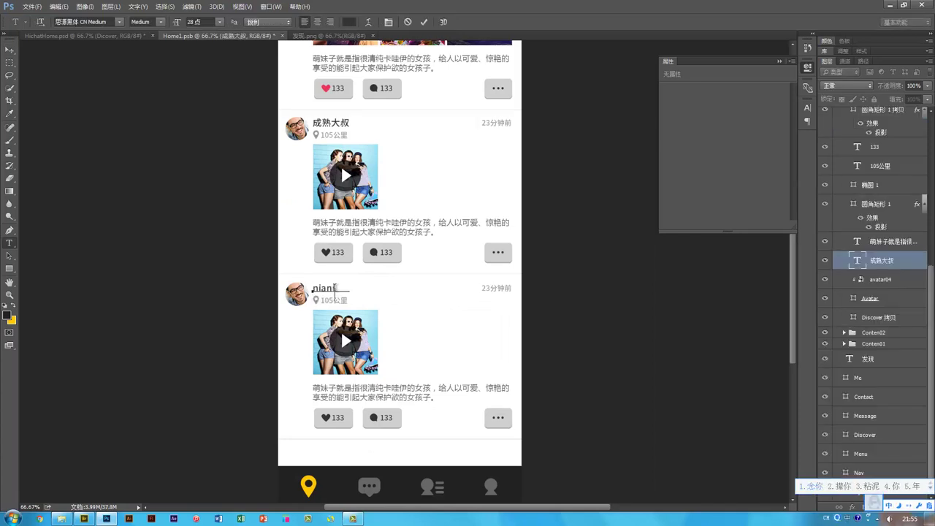
{"action": "type", "text": "qing"}
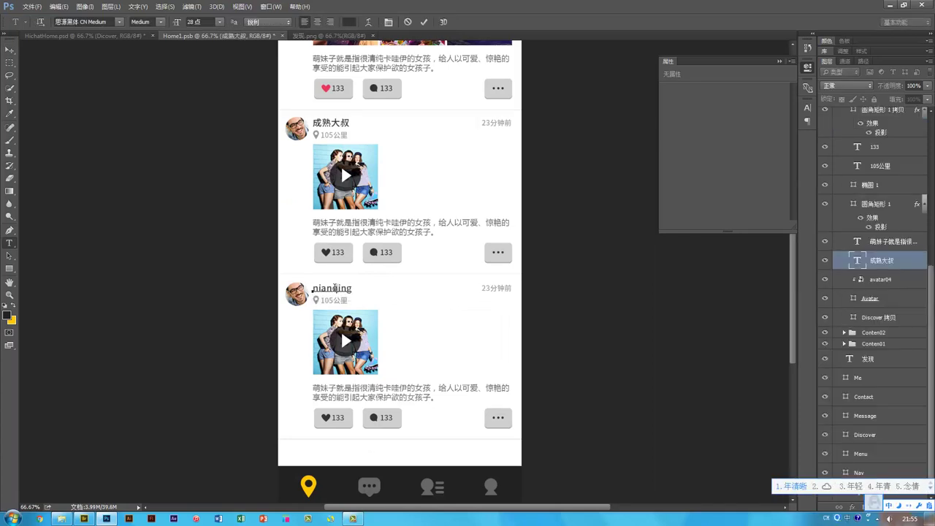
{"action": "type", "text": "xiaohuozi"}
{"action": "key", "text": "space"}
{"action": "key", "text": "ctrl+Return"}
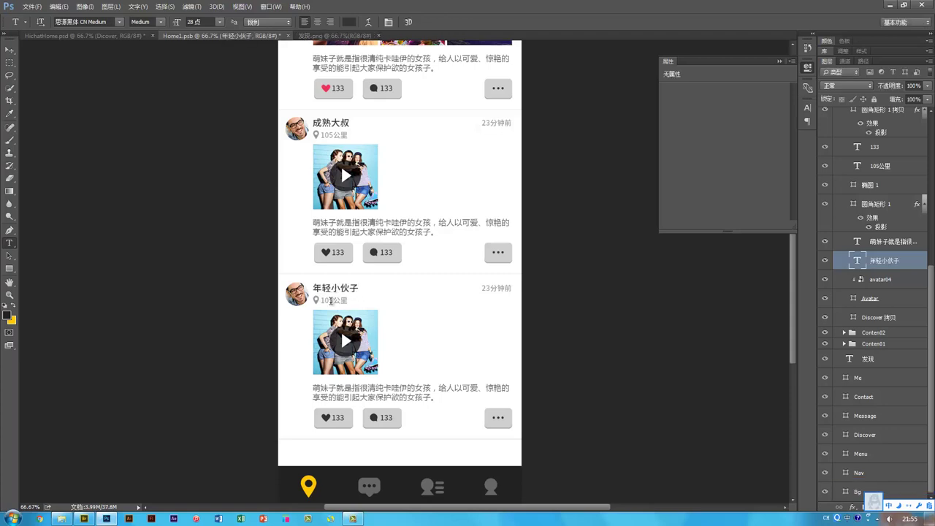
- Change the third post's distance to 23公里 and nudge the text left towards its pin icon
{"action": "left_click", "coordinate": [332, 301]}
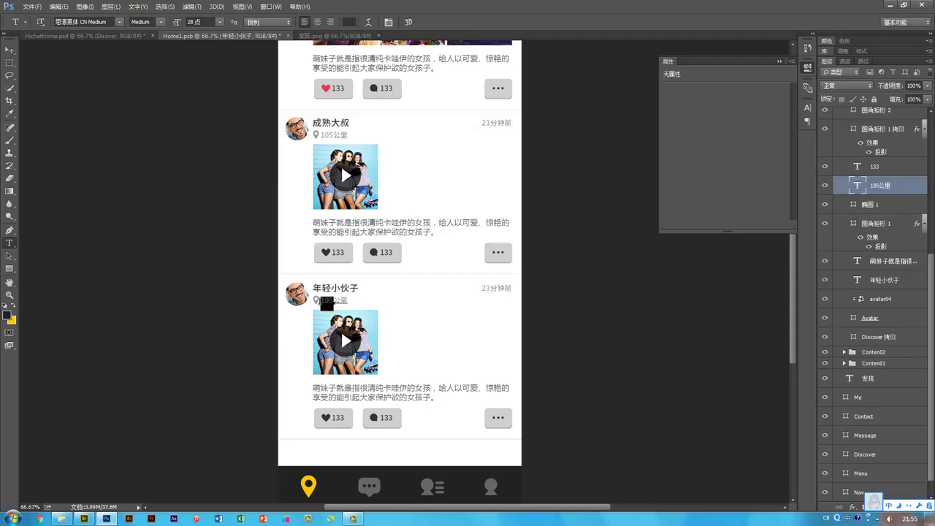
{"action": "type", "text": "23"}
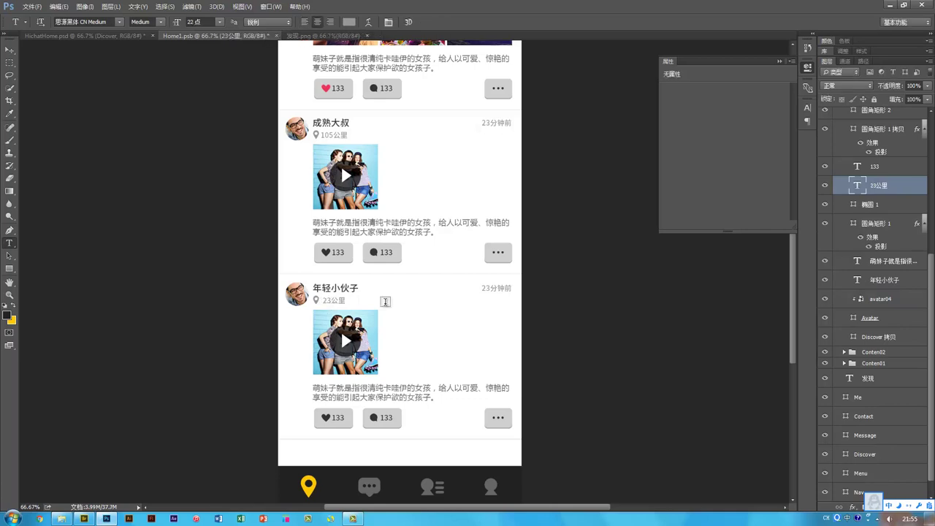
{"action": "type", "text": "v"}
{"action": "key", "text": "ctrl+space"}
{"action": "key", "text": "v"}
{"action": "key", "text": "Left"}
{"action": "key", "text": "Left"}
{"action": "key", "text": "Left"}
{"action": "key", "text": "Left"}
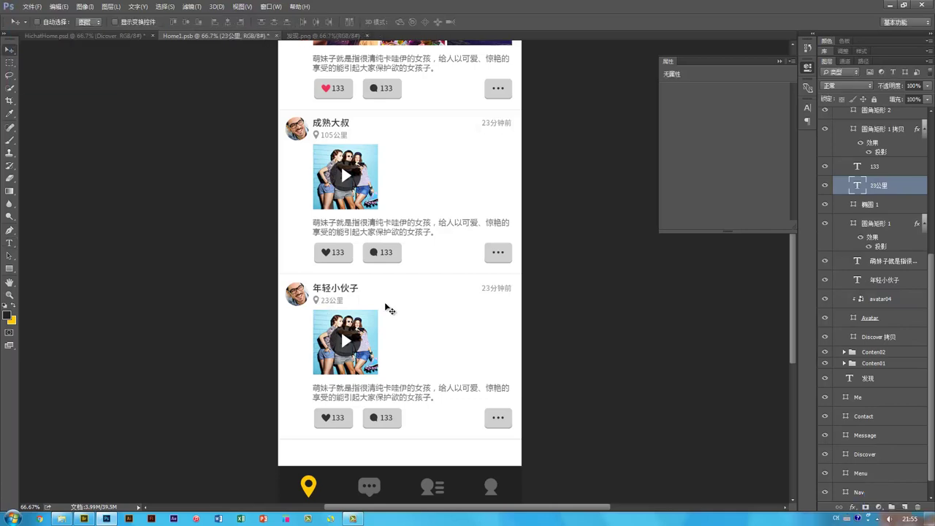
- Change the third post's time text to 37分钟前
{"action": "key", "text": "t"}
{"action": "left_click_drag", "start_coordinate": [490, 288], "coordinate": [474, 295]}
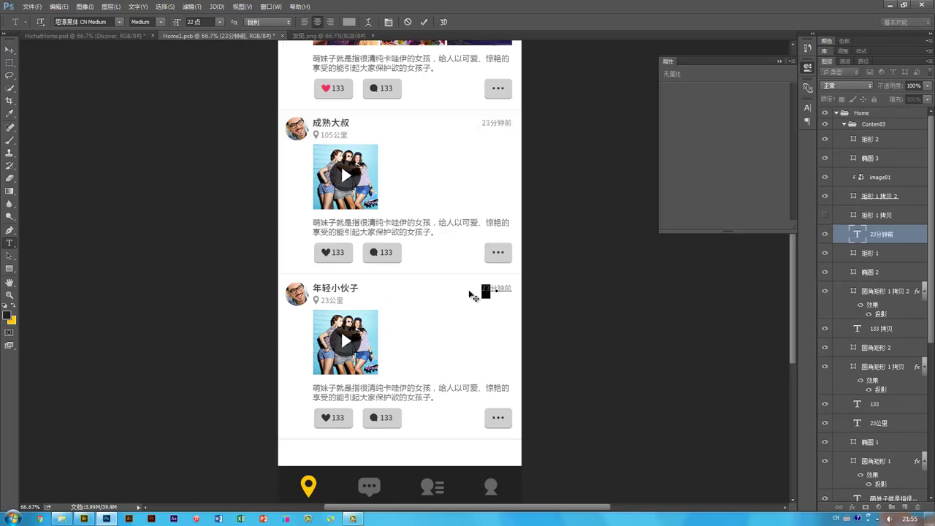
{"action": "type", "text": "37"}
{"action": "key", "text": "ctrl+Return"}
{"action": "key", "text": "v"}
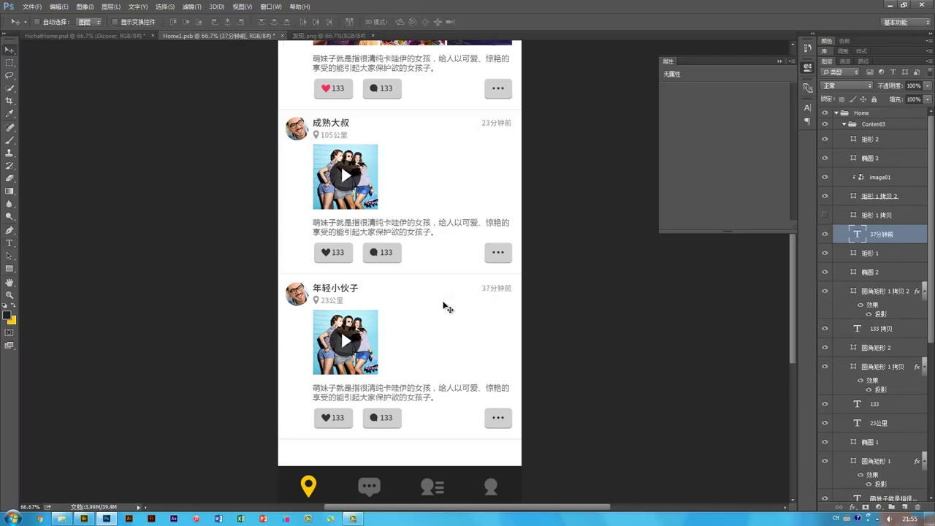
- Delete the play triangle, its black circle and the image01 photo from the third post
{"action": "left_click", "coordinate": [356, 342], "text": "ctrl"}
{"action": "left_click", "coordinate": [345, 340], "text": "ctrl+shift"}
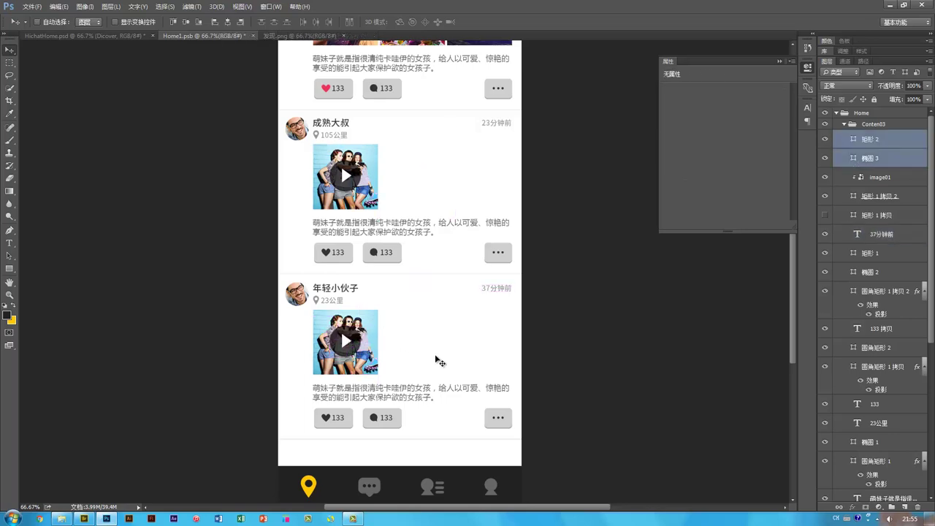
{"action": "key", "text": "Delete"}
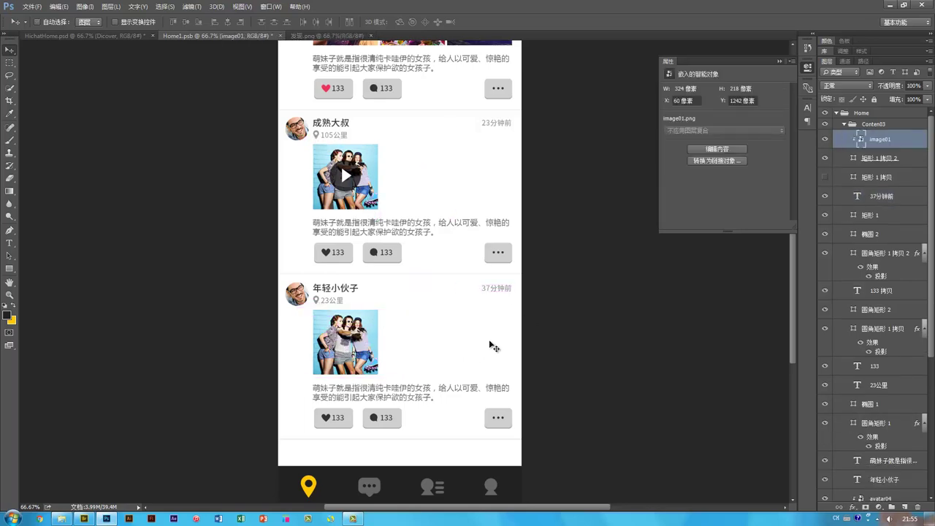
{"action": "key", "text": "Delete"}
- Bring map.png from Bridge into the third post, clip it to the yellow image square and move it over that square
{"action": "key", "text": "alt+Tab"}
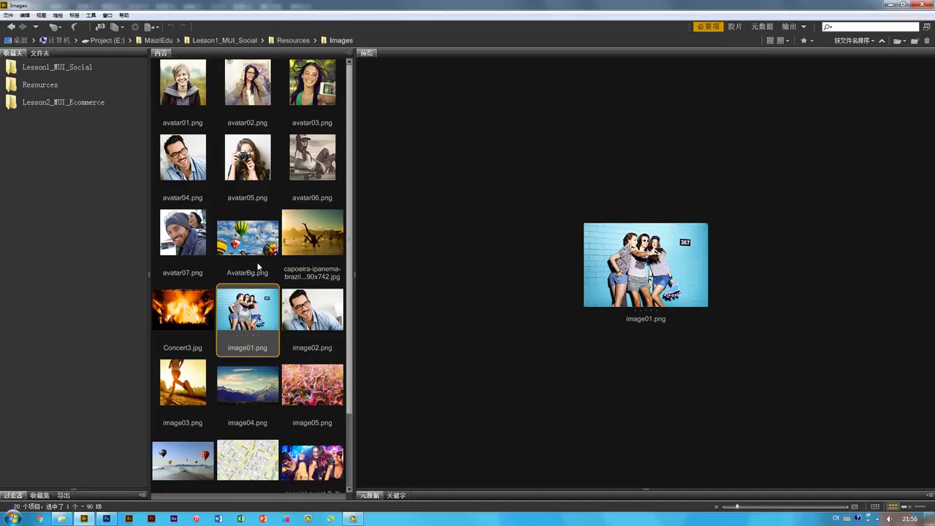
{"action": "scroll", "coordinate": [259, 268], "scroll_direction": "down", "scroll_amount": 2}
{"action": "left_click", "coordinate": [253, 369]}
{"action": "left_click_drag", "start_coordinate": [254, 369], "coordinate": [352, 341]}
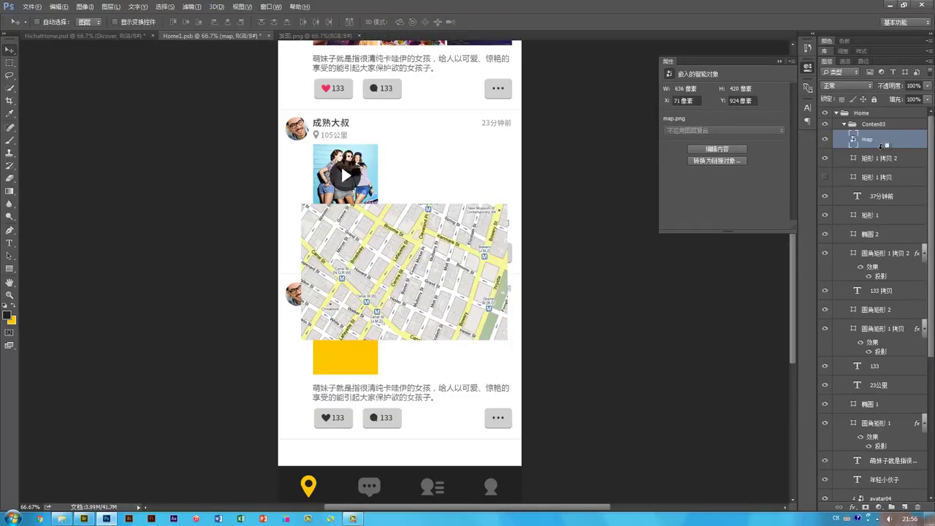
{"action": "left_click", "coordinate": [884, 146], "text": "alt"}
{"action": "left_click_drag", "start_coordinate": [388, 317], "coordinate": [352, 372]}
- Scale the clipped map down to about 408 × 269 px and reposition it within the image square
{"action": "key", "text": "ctrl+t"}
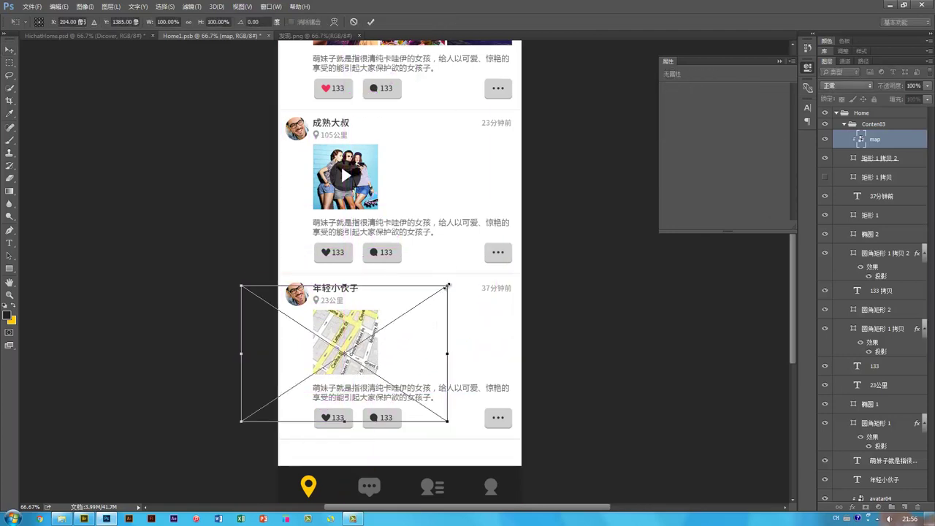
{"action": "left_click_drag", "start_coordinate": [448, 285], "coordinate": [409, 310]}
{"action": "key", "text": "Return"}
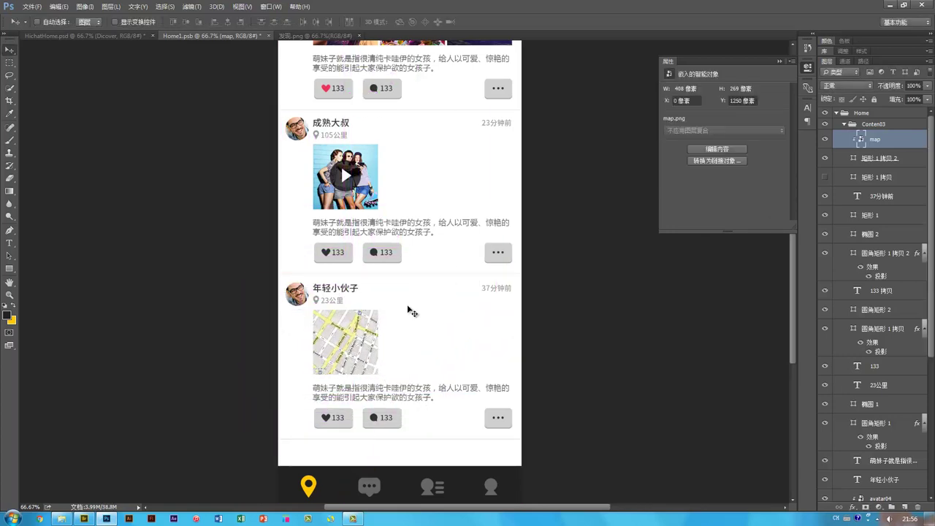
{"action": "left_click_drag", "start_coordinate": [401, 353], "coordinate": [414, 337]}
- Copy the yellow Discover pin from the bottom menu onto the map's centre and place it above the map layer in Conten03
{"action": "key", "text": "space"}
{"action": "left_click_drag", "start_coordinate": [408, 412], "coordinate": [409, 388]}
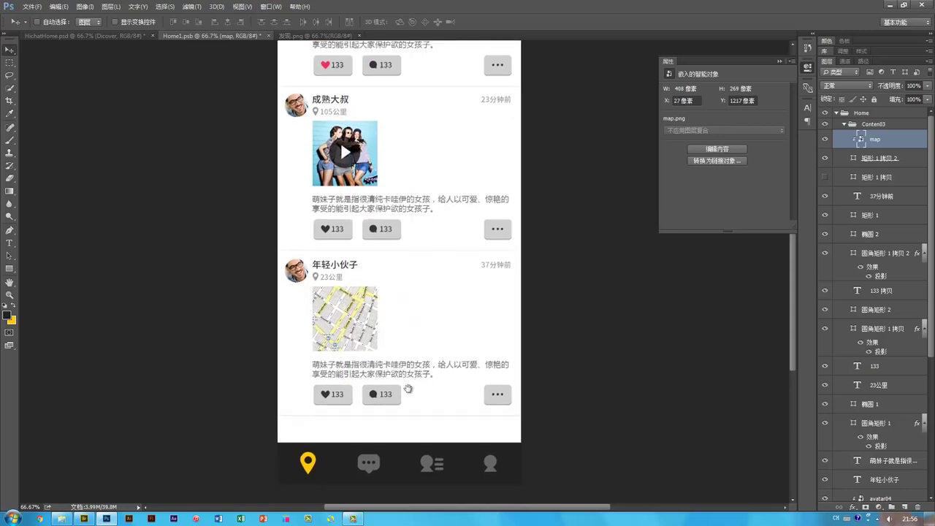
{"action": "left_click", "coordinate": [312, 473], "text": "ctrl"}
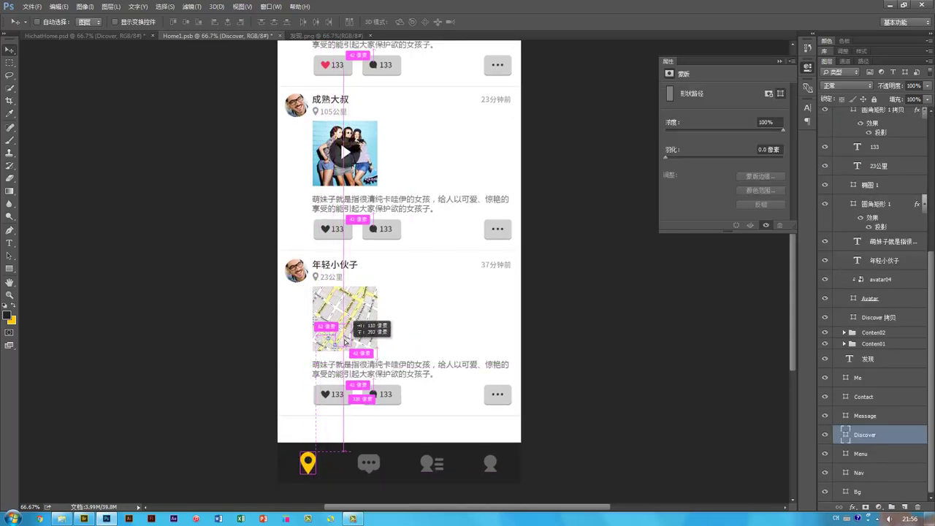
{"action": "left_click_drag", "start_coordinate": [345, 325], "coordinate": [348, 330]}
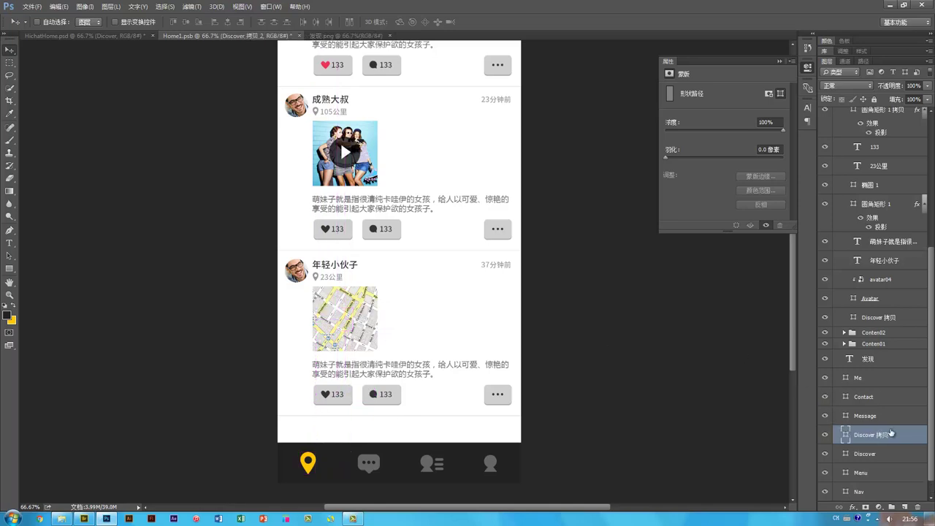
{"action": "key", "text": "ctrl+shift+]"}
{"action": "key", "text": "ctrl+shift+]"}
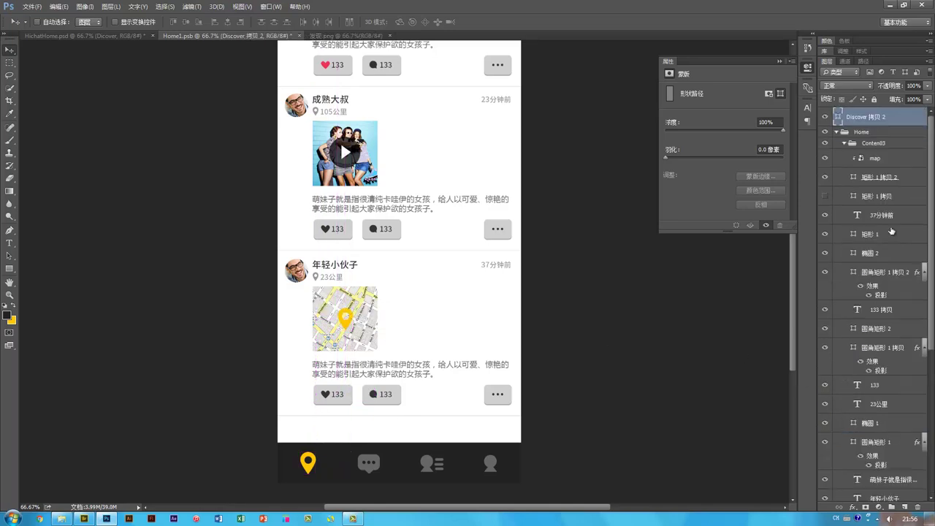
{"action": "left_click_drag", "start_coordinate": [881, 122], "coordinate": [889, 138]}
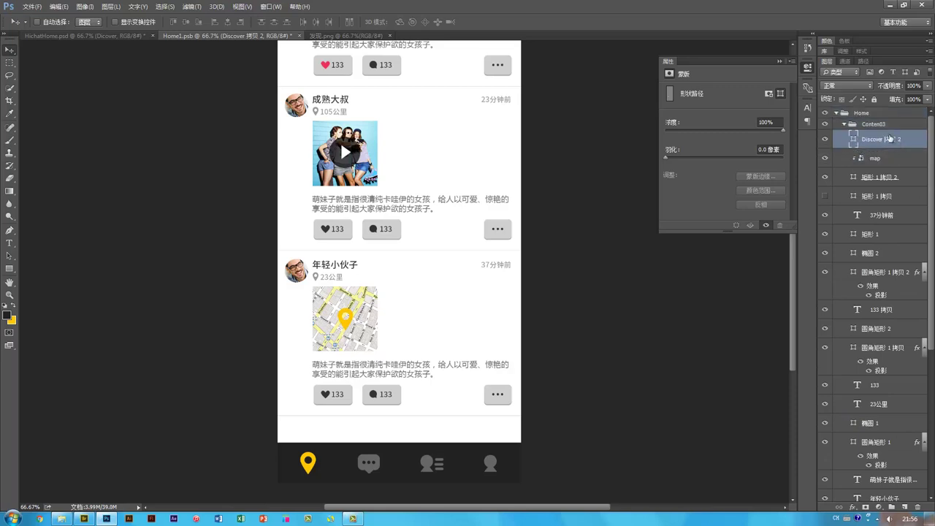
- Recolour the map pin to 333333 by sampling the dark comment icon in the second post
{"action": "left_click", "coordinate": [888, 126]}
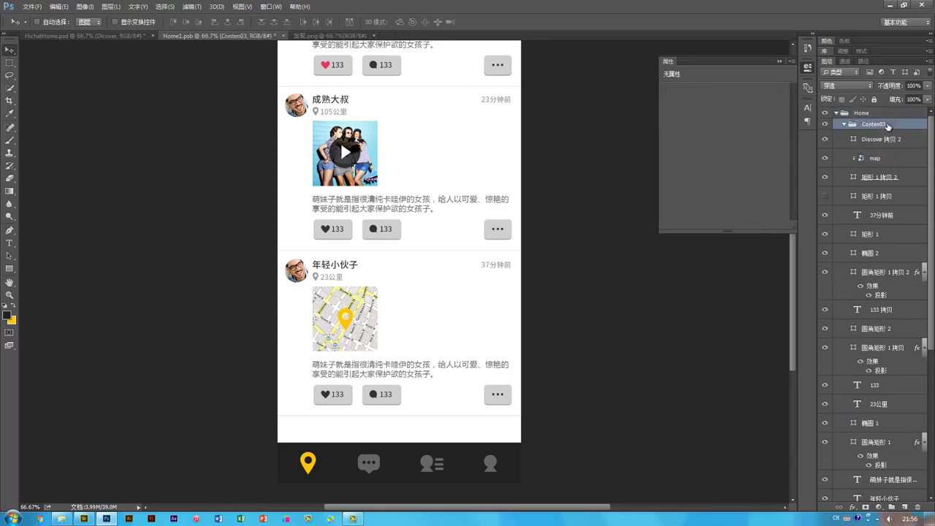
{"action": "left_click", "coordinate": [889, 140]}
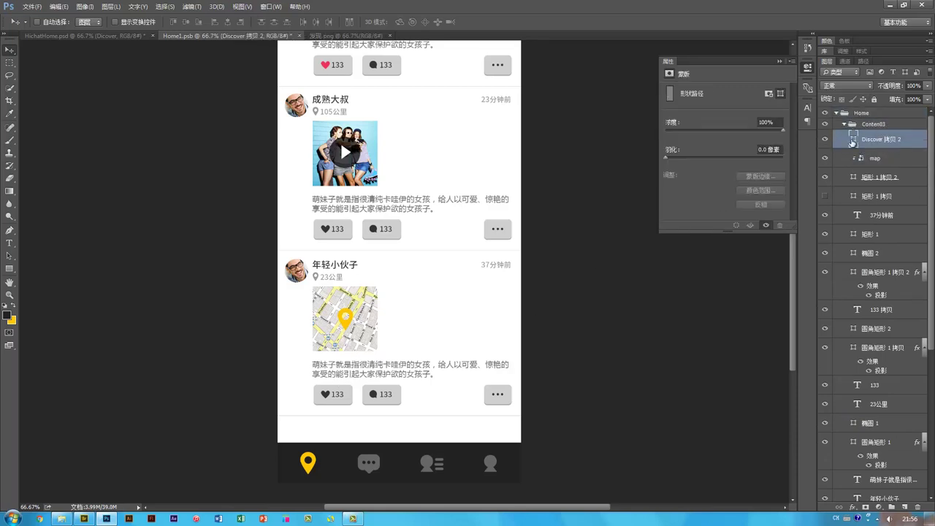
{"action": "double_click", "coordinate": [853, 140]}
{"action": "left_click", "coordinate": [376, 228]}
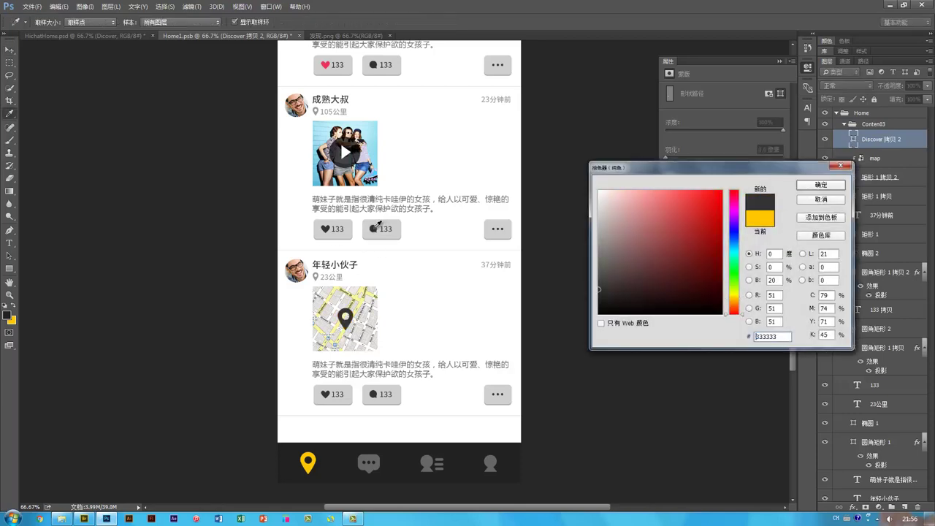
{"action": "key", "text": "Return"}
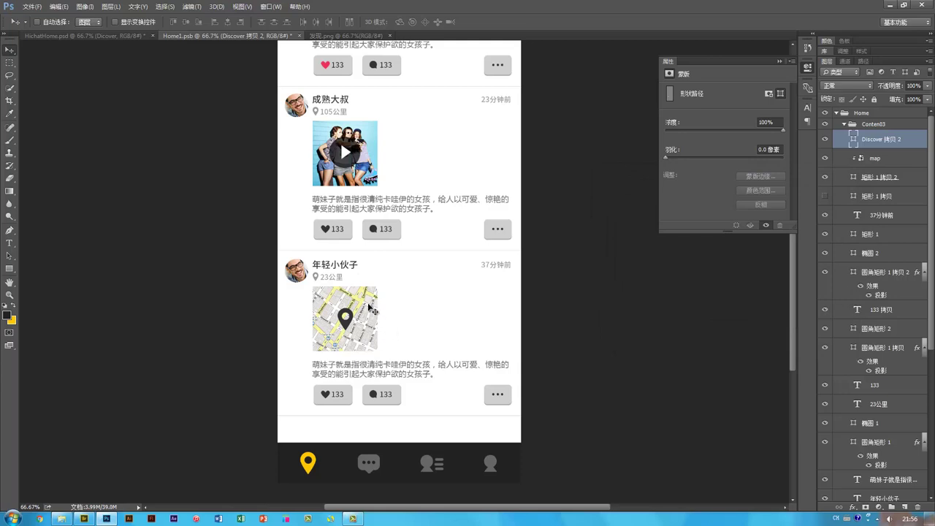
- Delete the description text below the map in the third post
{"action": "double_click", "coordinate": [409, 356]}
{"action": "key", "text": "Delete"}
{"action": "left_click", "coordinate": [432, 380]}
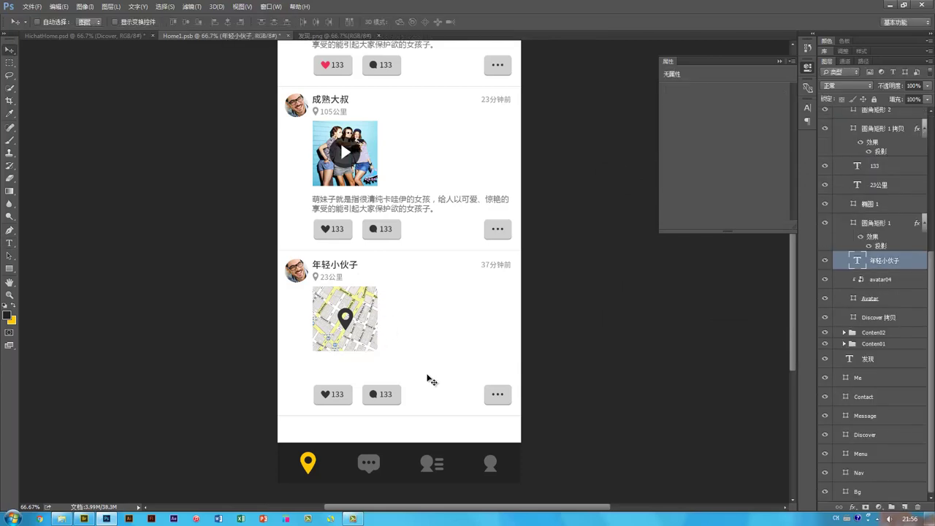
- Select the like, comment and more buttons of the third post together and move them up to just below the map
{"action": "left_click_drag", "start_coordinate": [452, 337], "coordinate": [444, 349]}
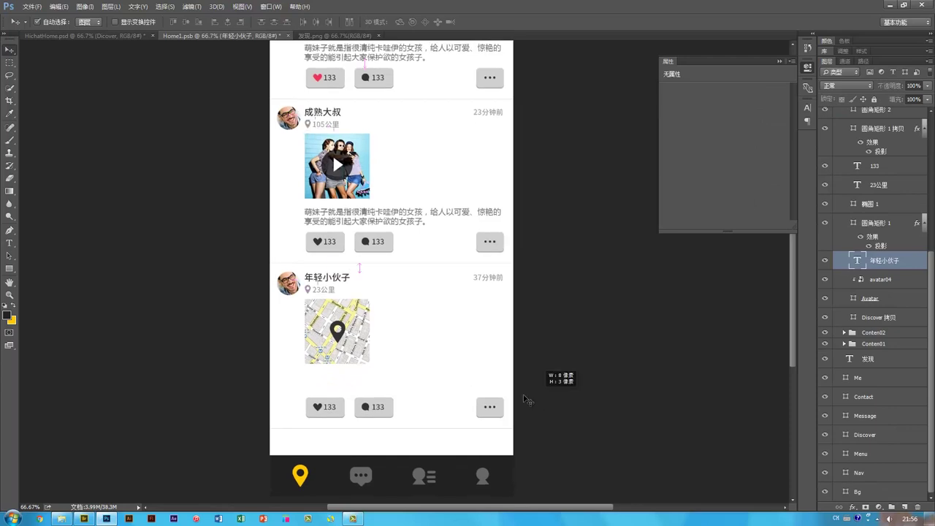
{"action": "left_click_drag", "start_coordinate": [504, 418], "coordinate": [271, 395]}
{"action": "left_click_drag", "start_coordinate": [381, 412], "coordinate": [381, 392]}
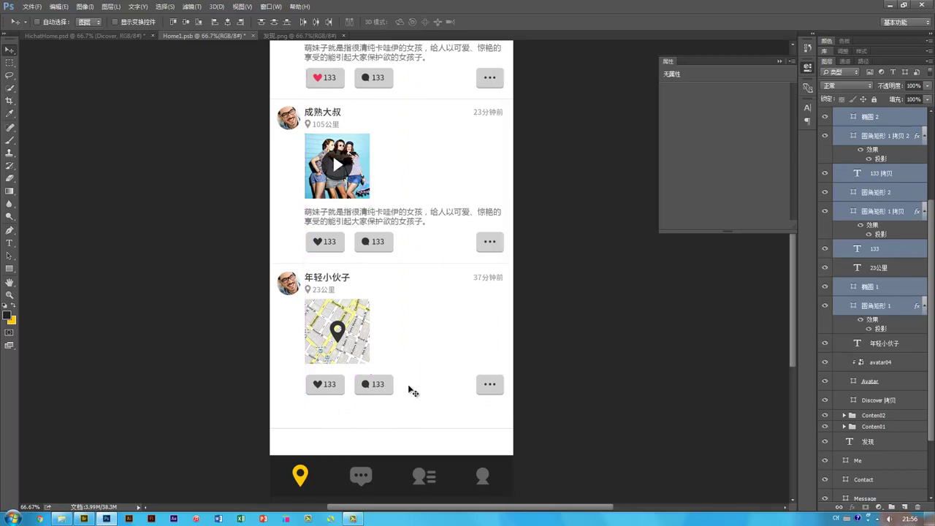
- Move the third post's divider line up beneath its action buttons, to a Y position of about 1582 px
{"action": "key", "text": "space"}
{"action": "left_click_drag", "start_coordinate": [411, 326], "coordinate": [404, 351]}
{"action": "key", "text": "ctrl"}
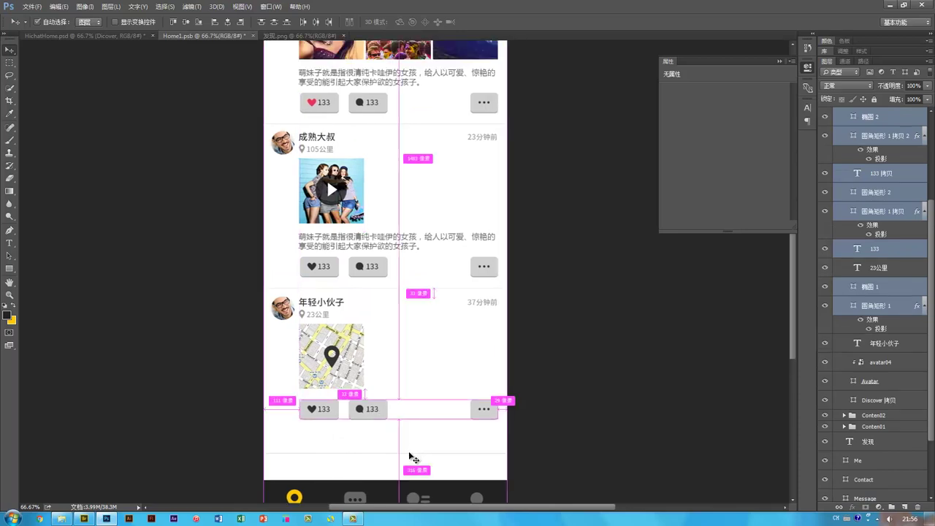
{"action": "left_click", "coordinate": [411, 459], "text": "ctrl"}
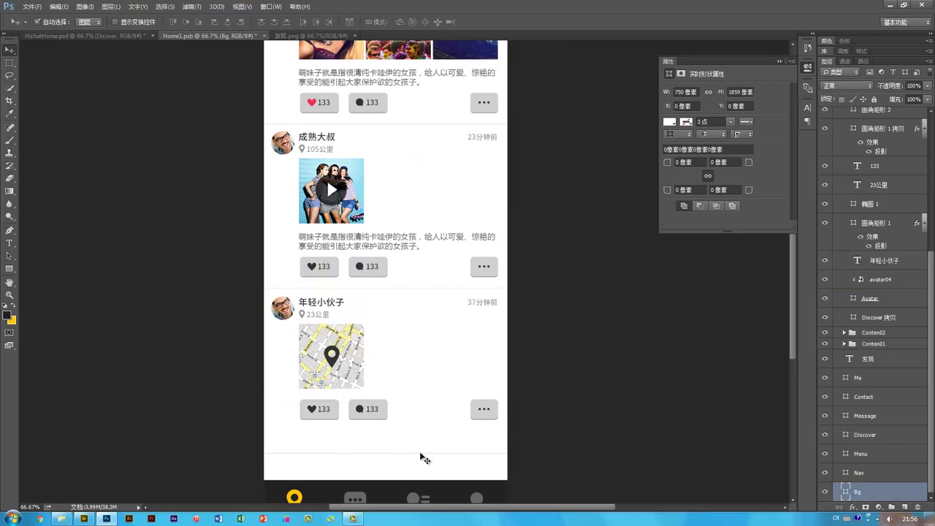
{"action": "left_click", "coordinate": [471, 459], "text": "ctrl"}
{"action": "left_click_drag", "start_coordinate": [472, 461], "coordinate": [468, 432]}
{"action": "scroll", "coordinate": [439, 316], "scroll_direction": "up", "scroll_amount": 3}
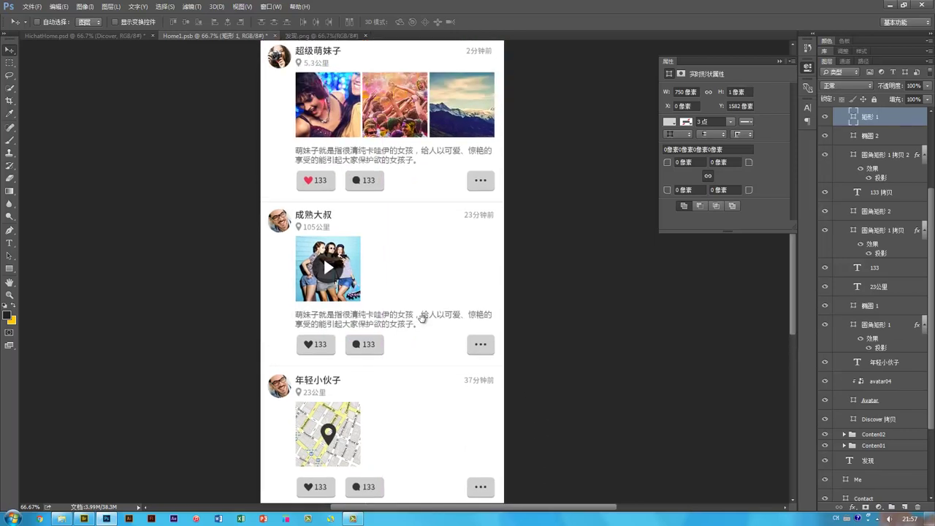
{"action": "key", "text": "ctrl+minus"}
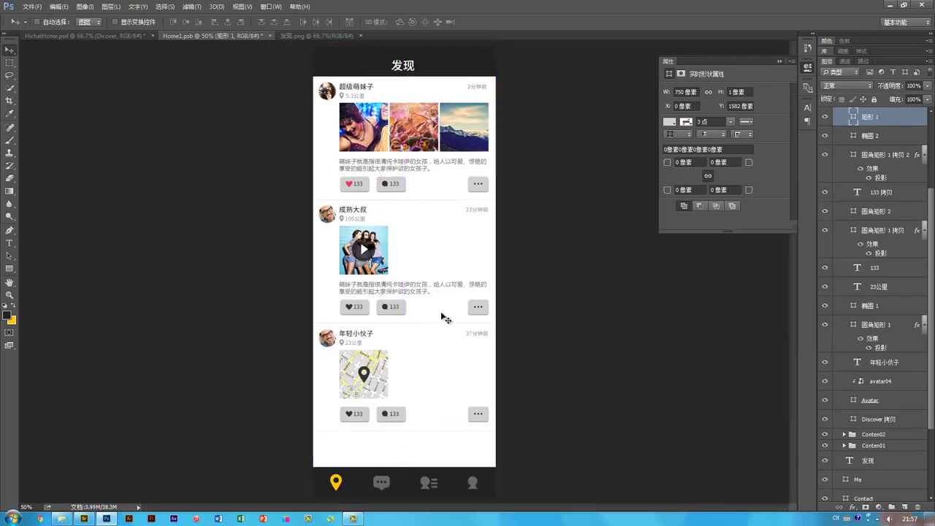